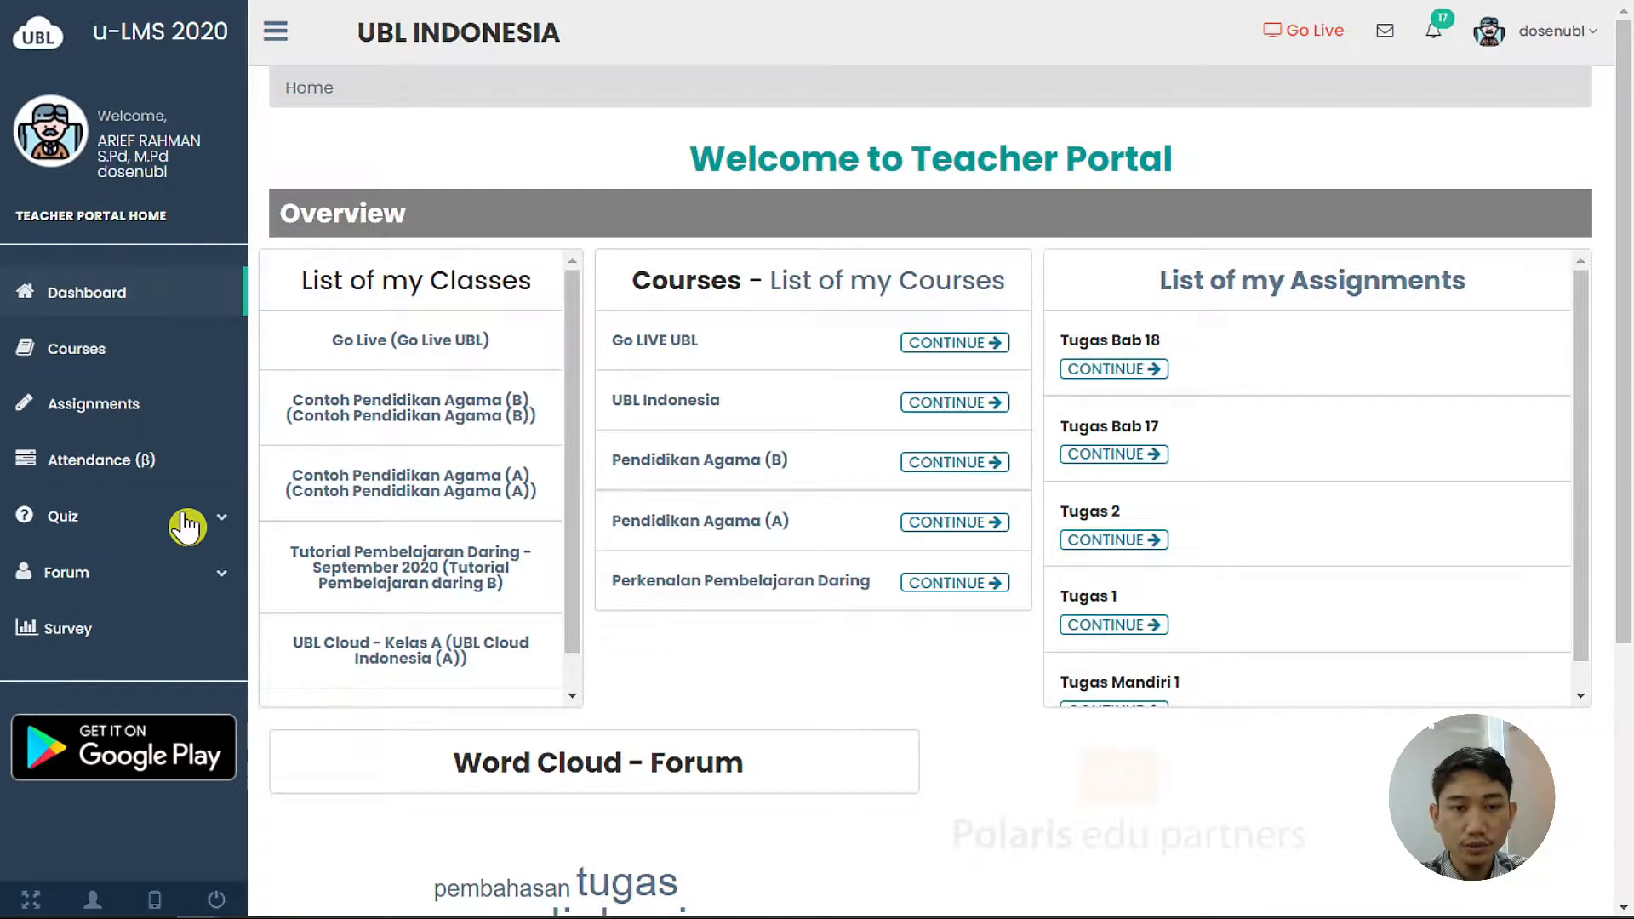
Expand the Quiz menu and open Quiz List, showing the 31 existing quizzes
left_click(187, 526)
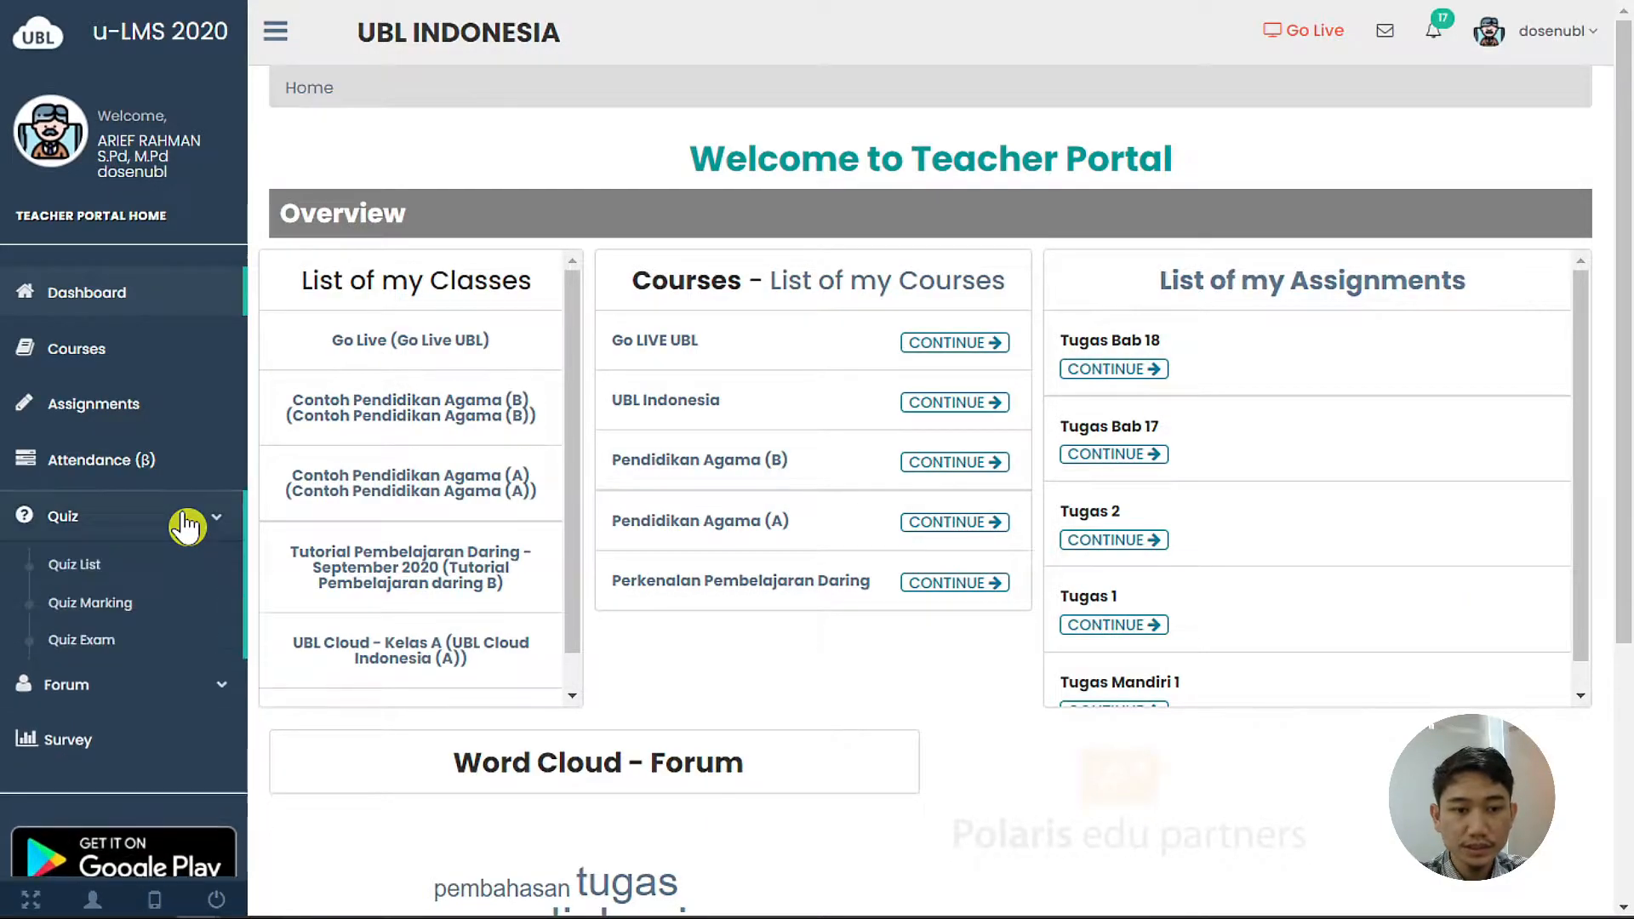
left_click(136, 567)
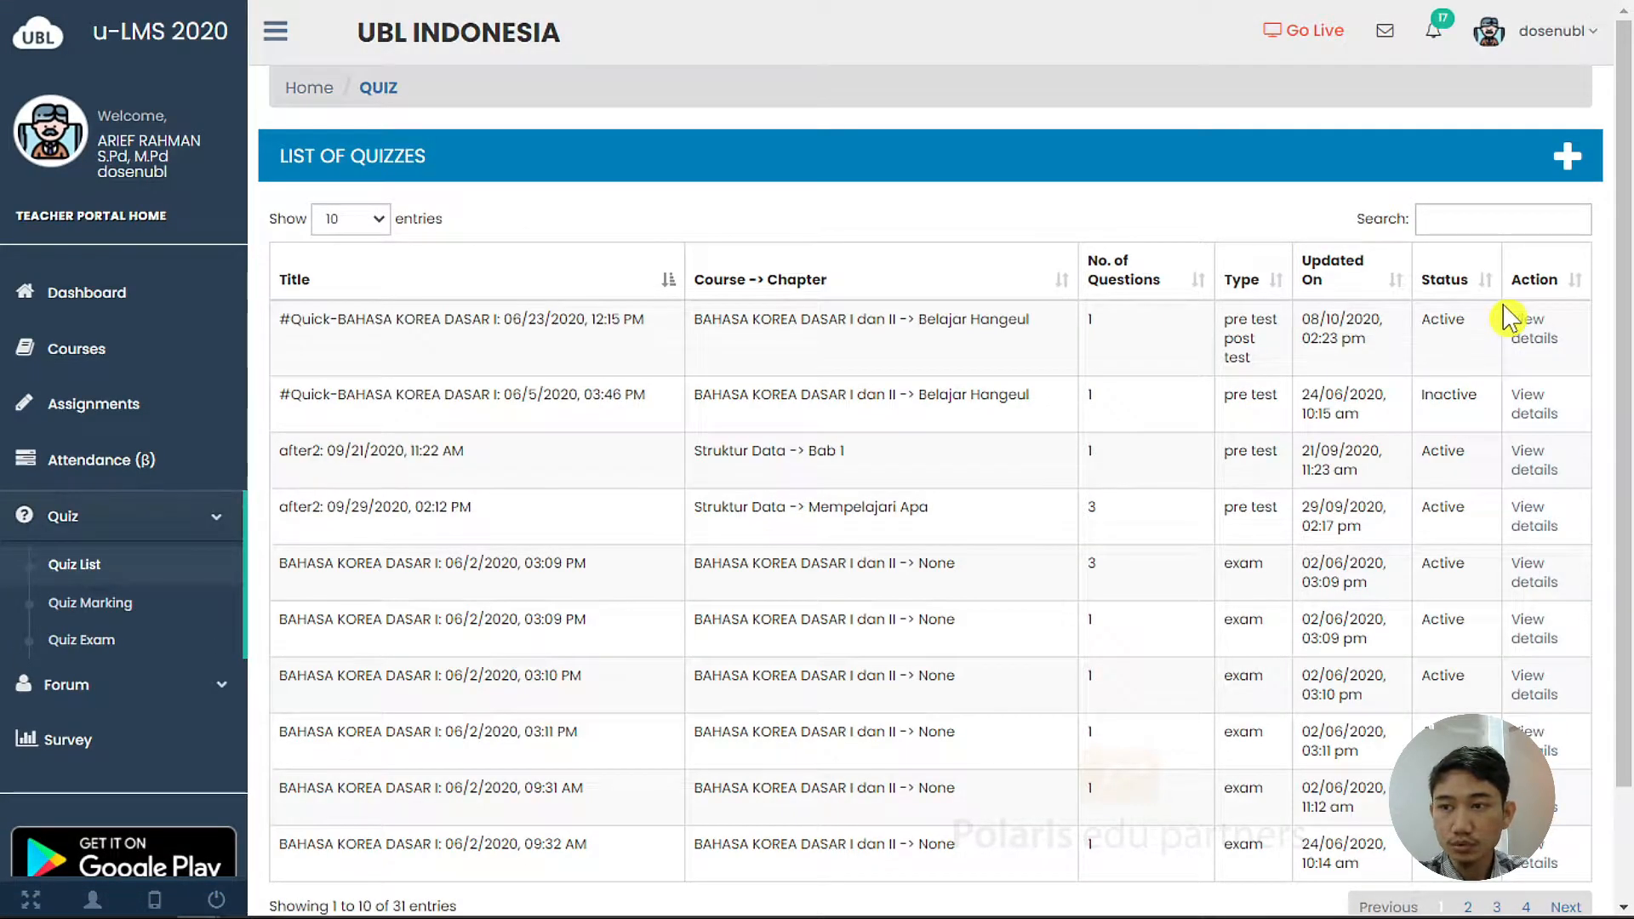
Glance at the empty new-quiz Basic Info form, then go back to the Teacher Portal dashboard
left_click(1574, 173)
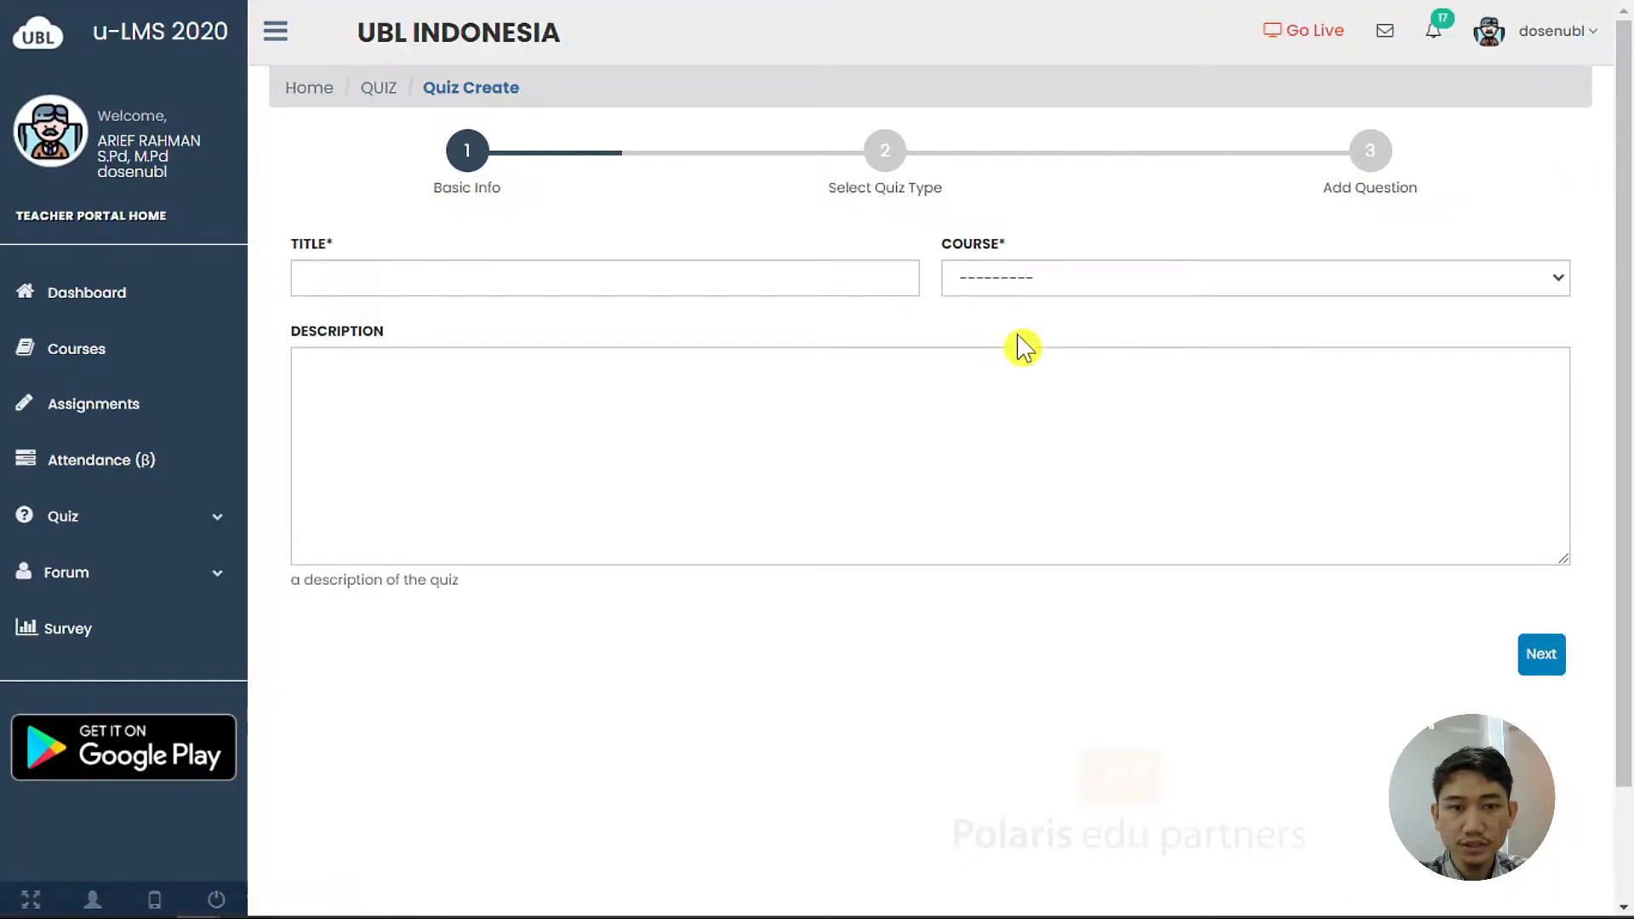
left_click(134, 300)
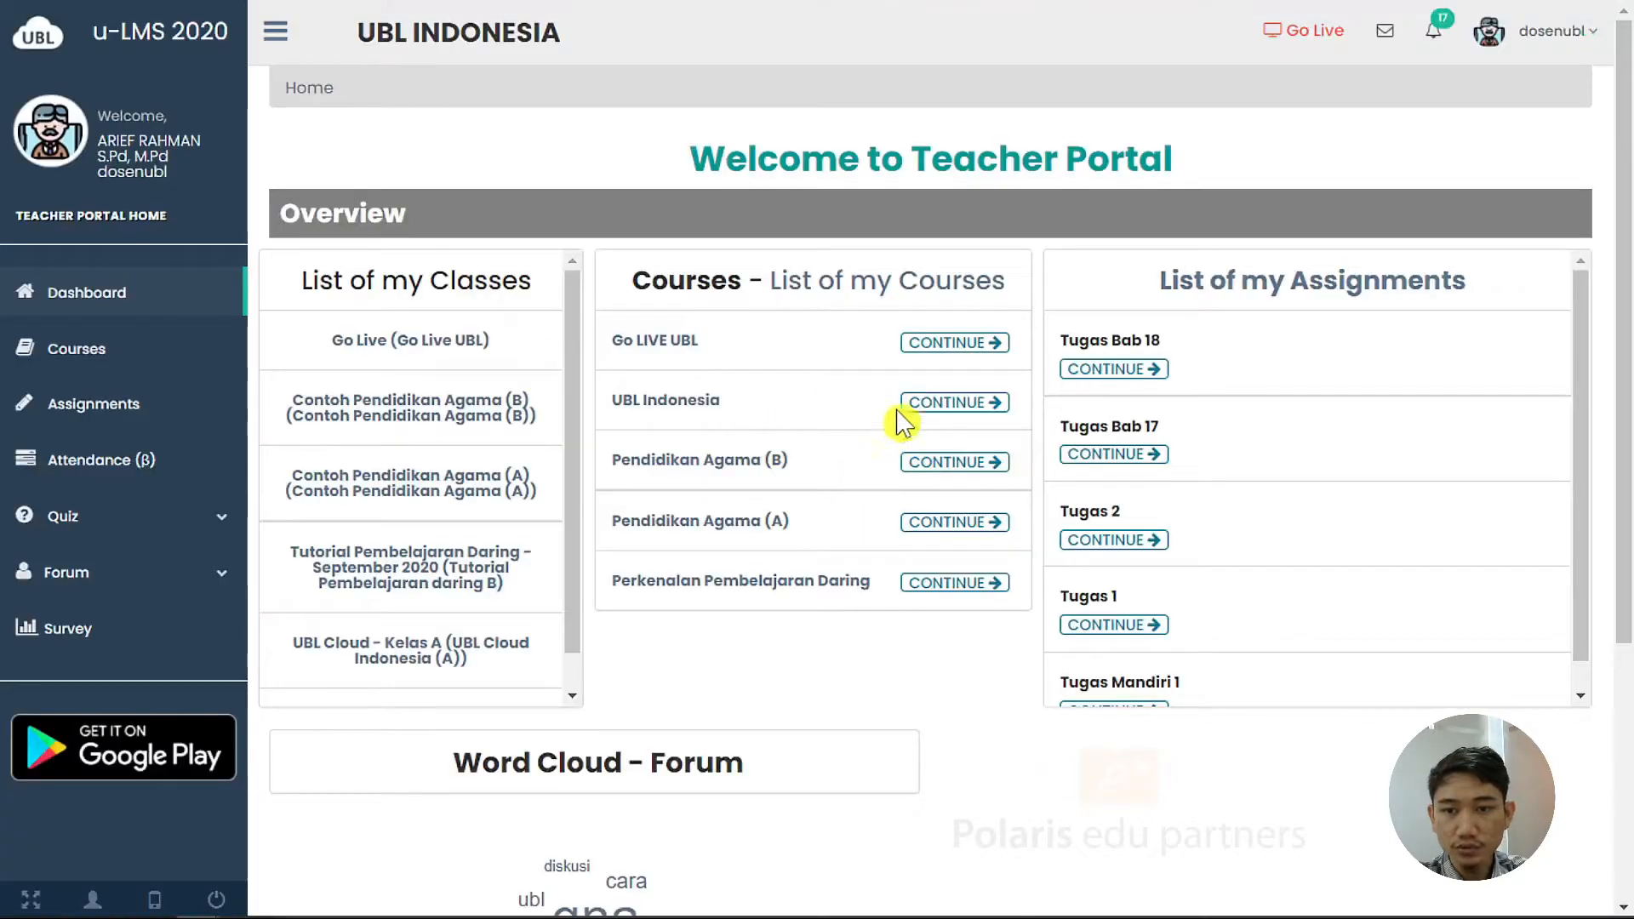
Open Chapter 1 Pendahuluan in UBL Indonesia and briefly check the Pre Test Quiz dialog
left_click(943, 405)
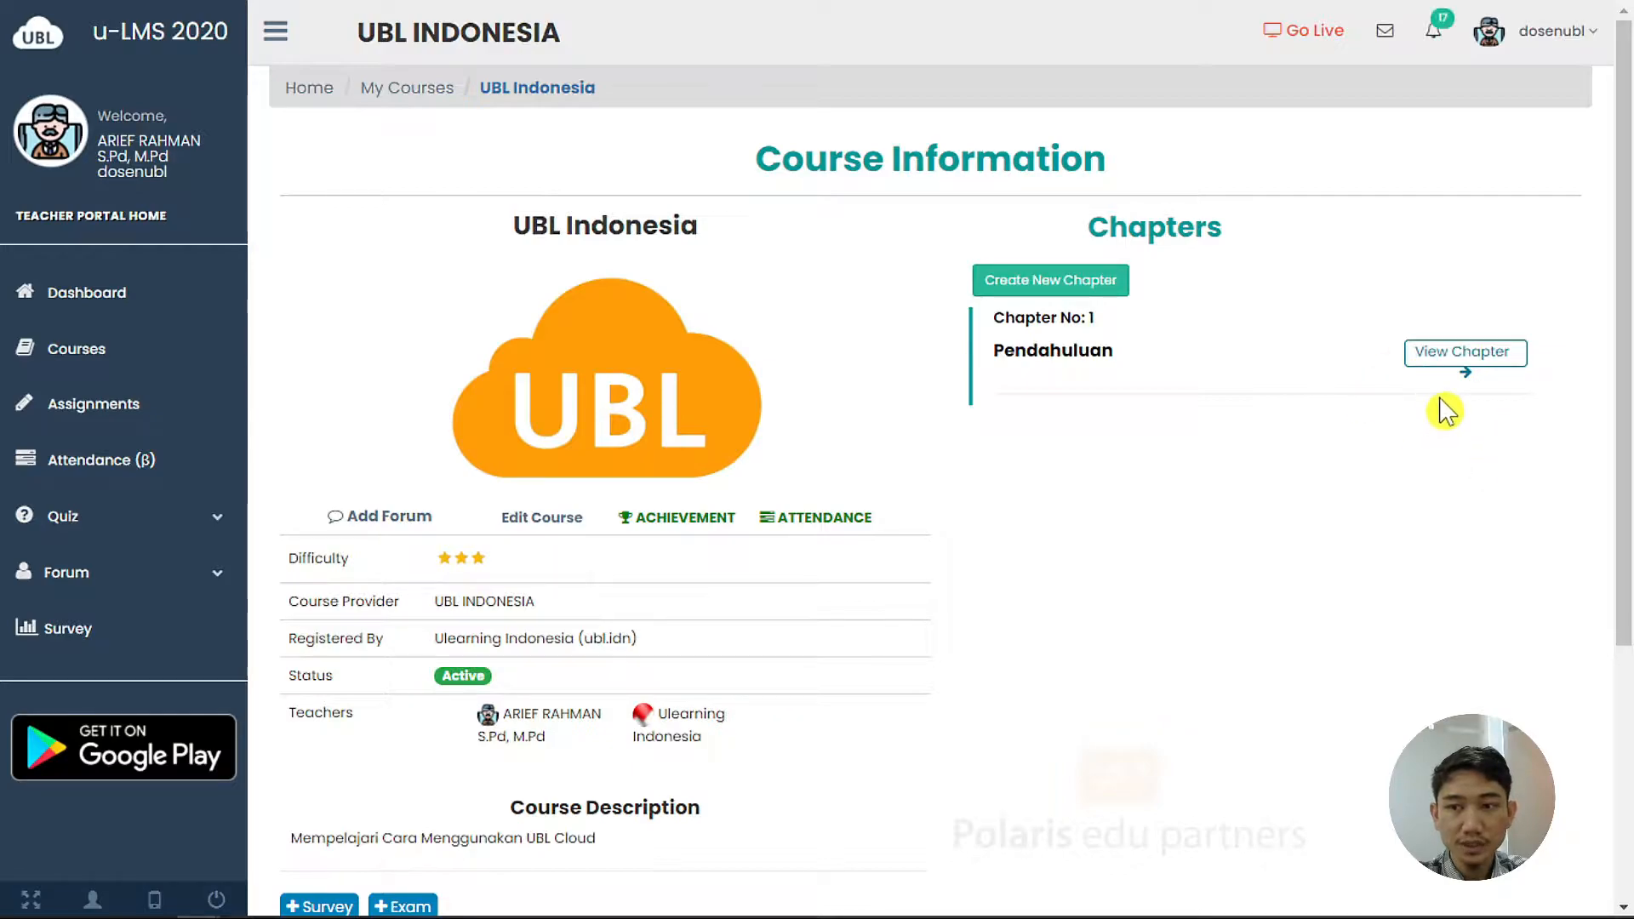
left_click(1463, 355)
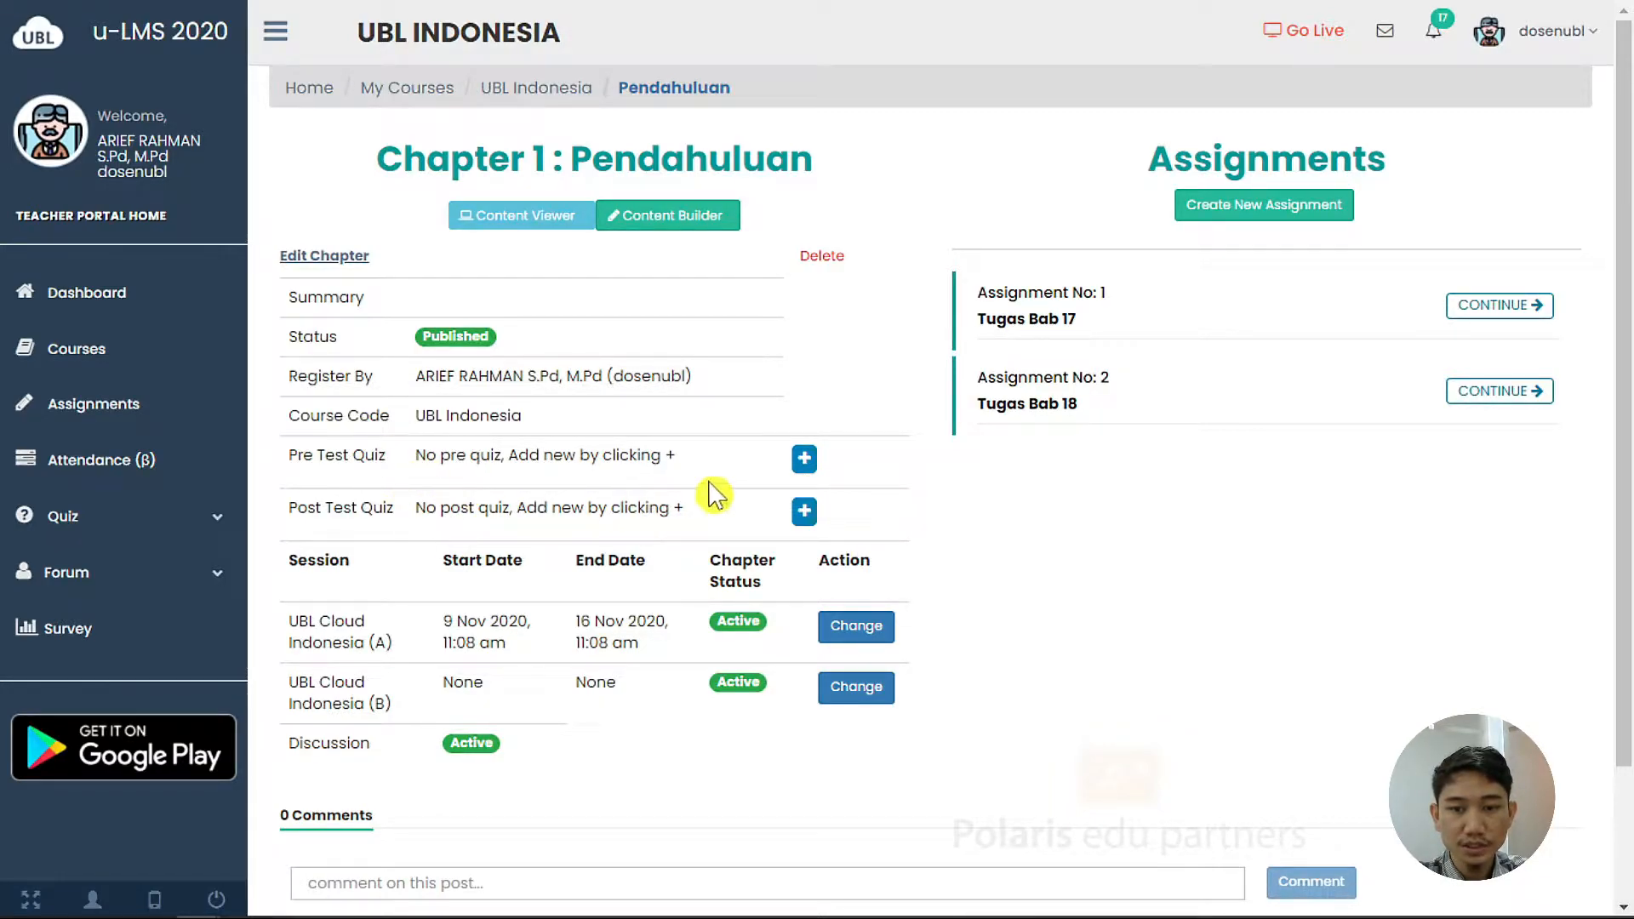
left_click(811, 462)
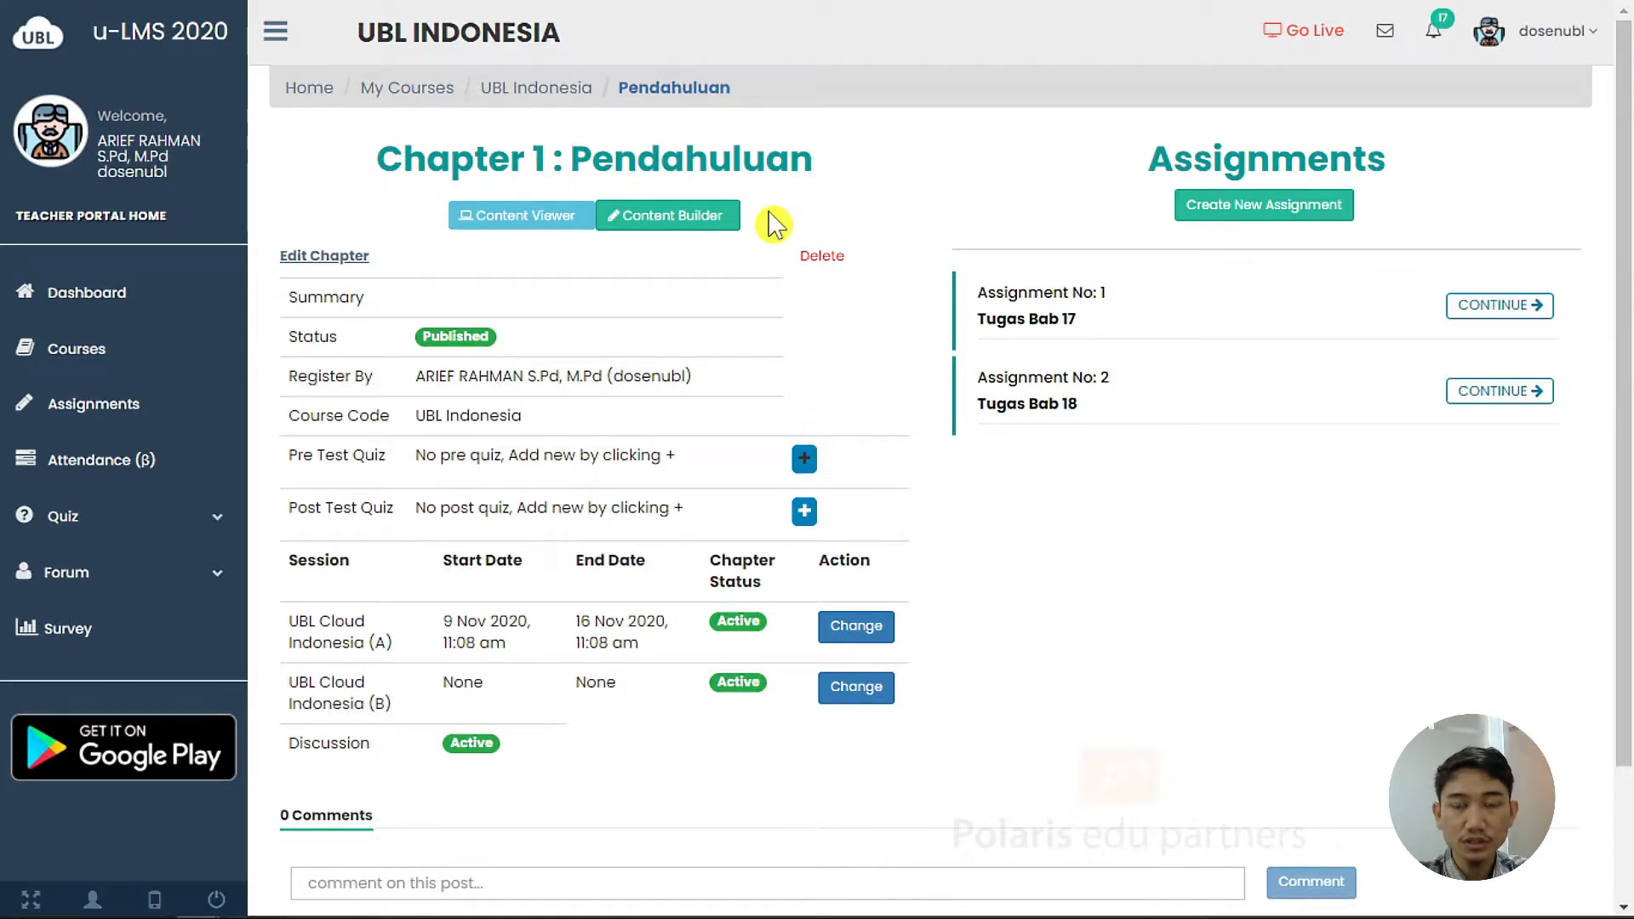
Place a QUIZ element on the chapter slide and check its quiz link, which lists no quizzes
left_click(720, 223)
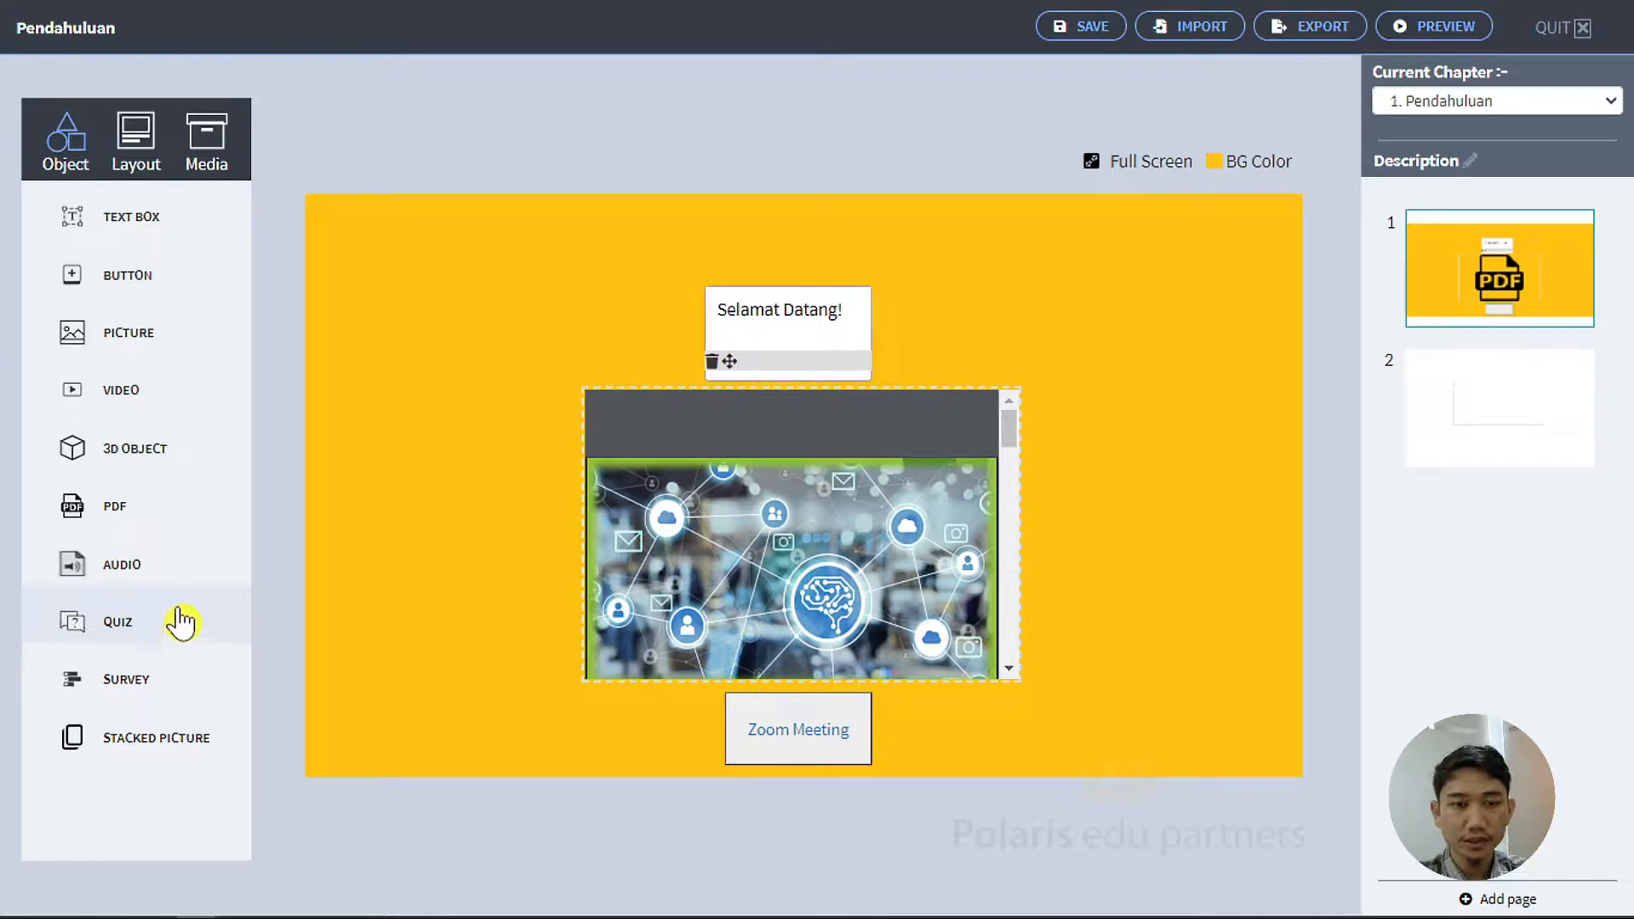
left_click_drag(151, 605, 419, 334)
mouse_move(466, 287)
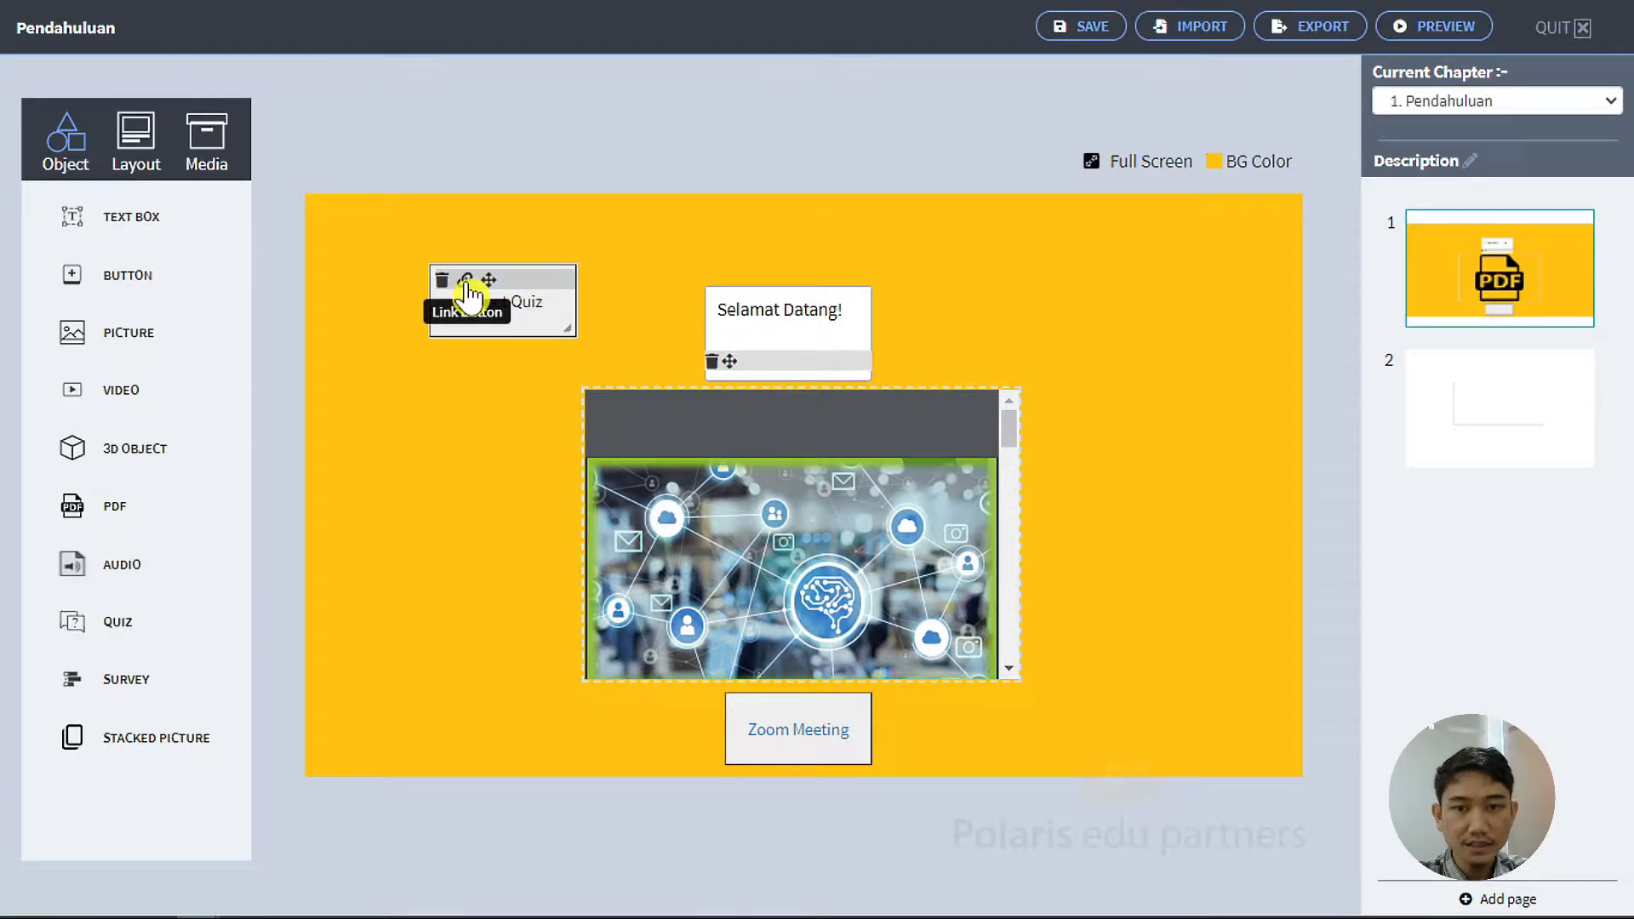
left_click(468, 283)
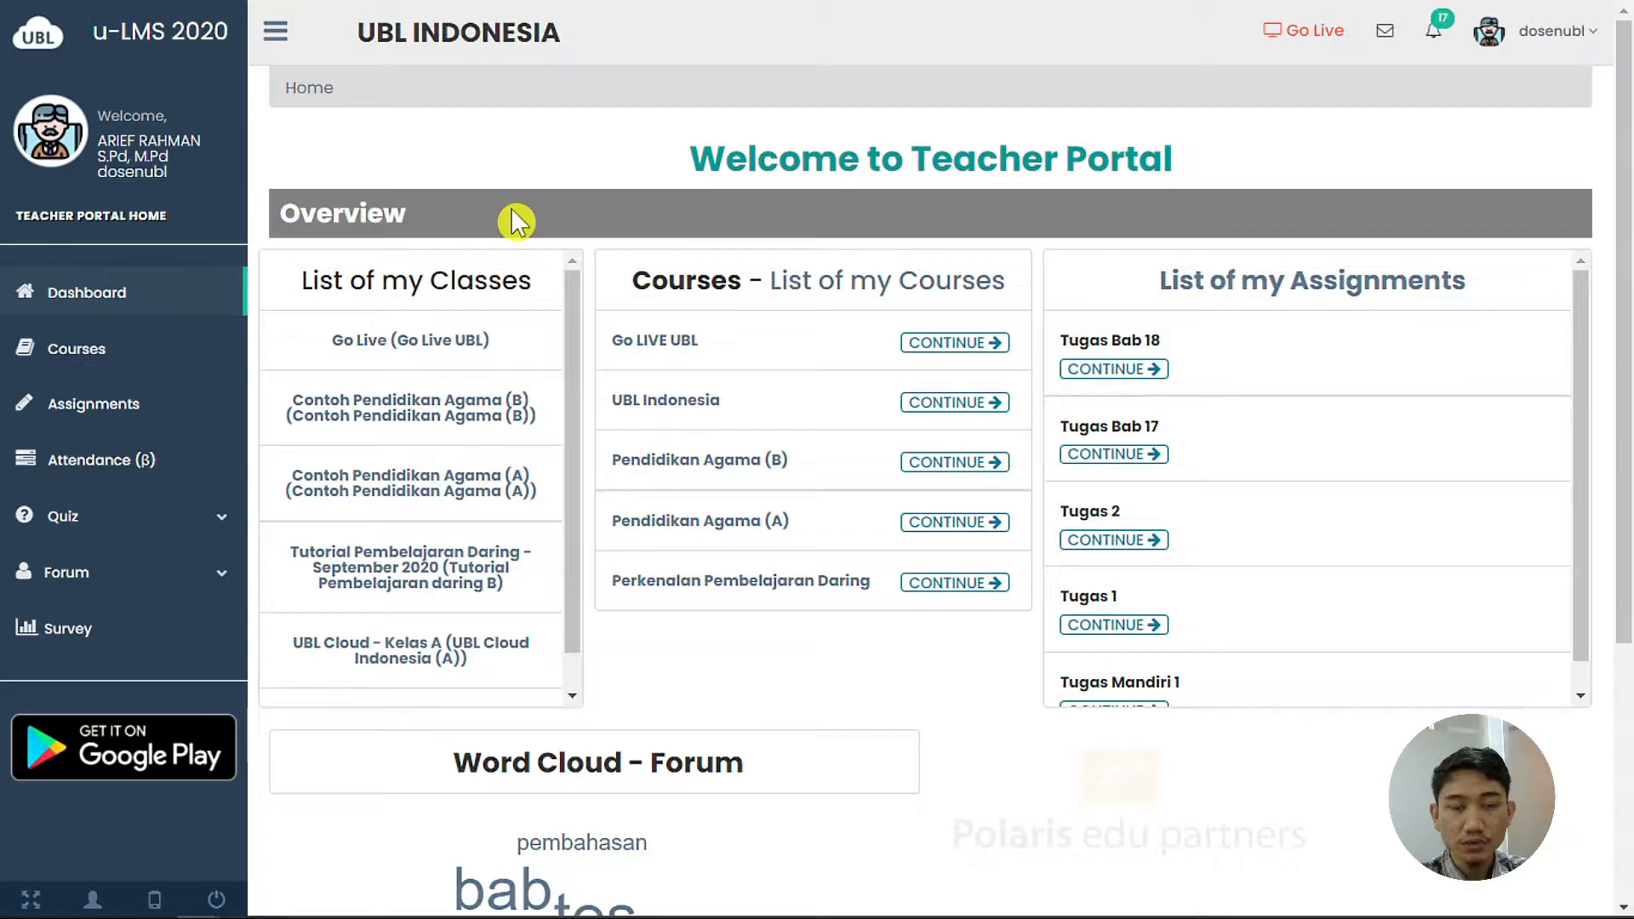
From Quiz List, start a new quiz and put the cursor in its Title field
left_click(165, 515)
left_click(119, 561)
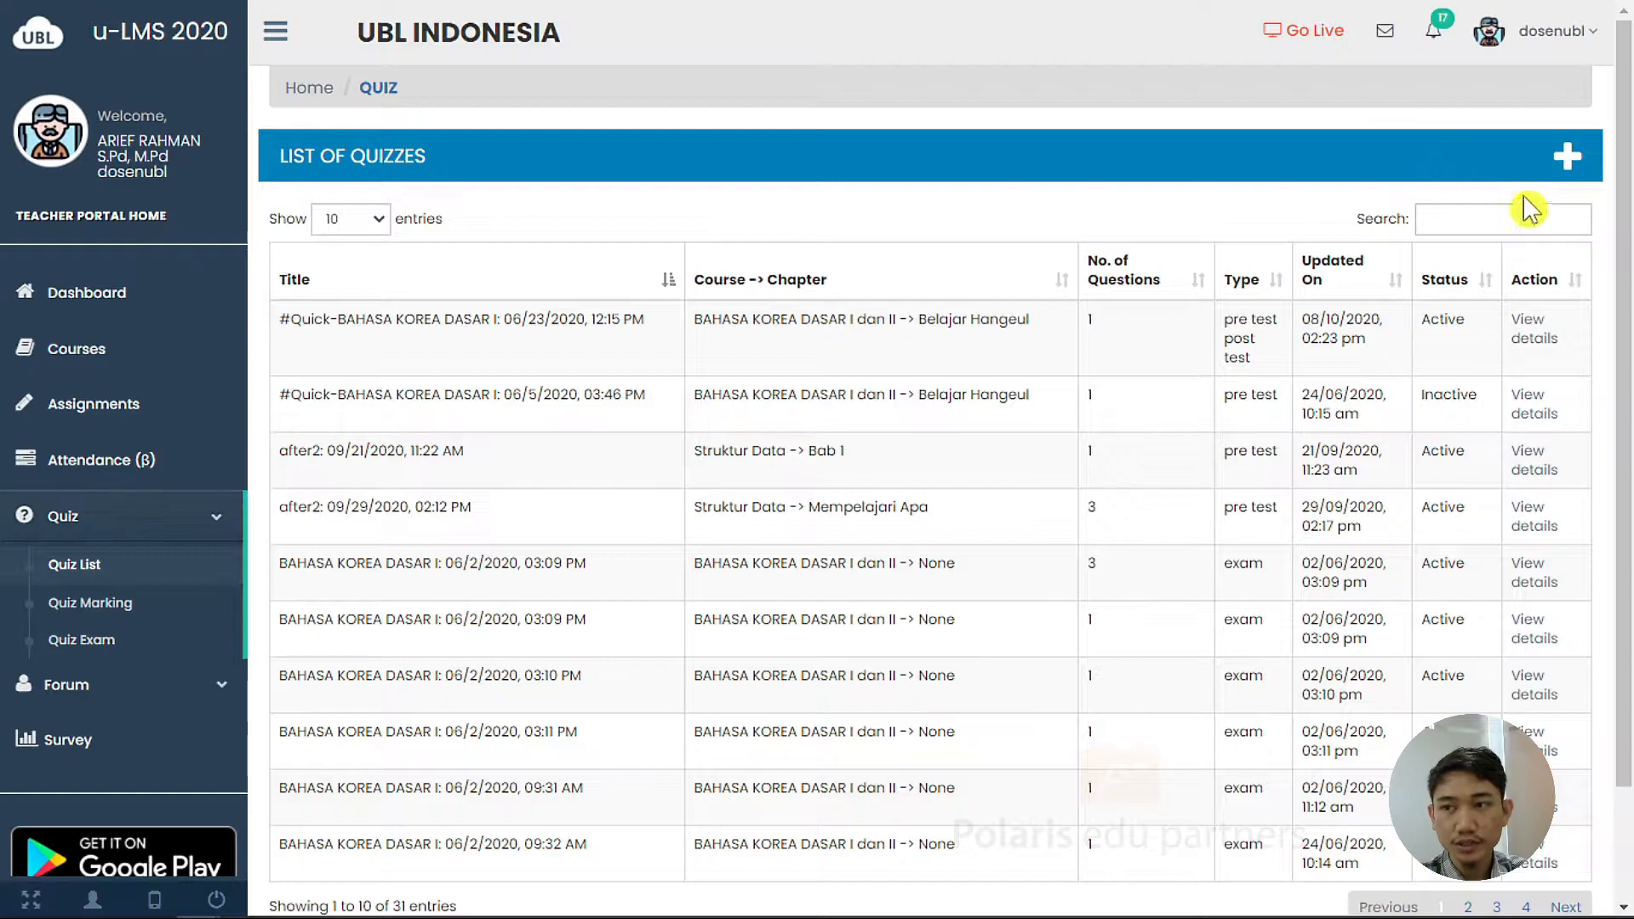
left_click(1570, 174)
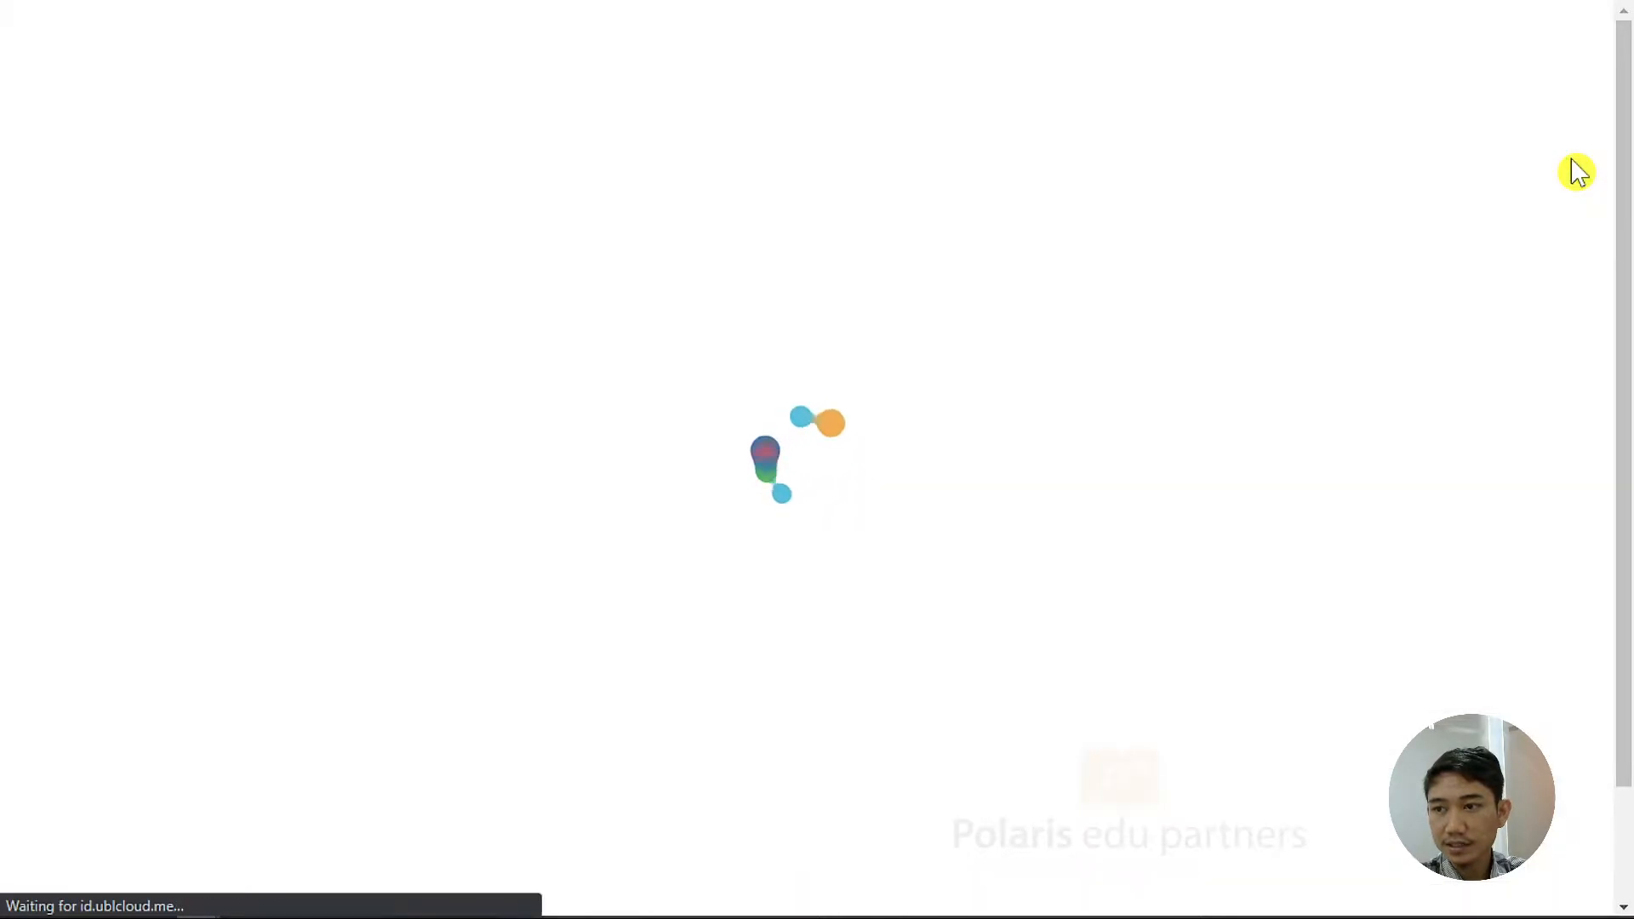
left_click(543, 281)
Title the quiz 'Quiz 1 UBL', assign it to UBL Indonesia, and proceed to Select Quiz Type
type("Quiz 1 UBL")
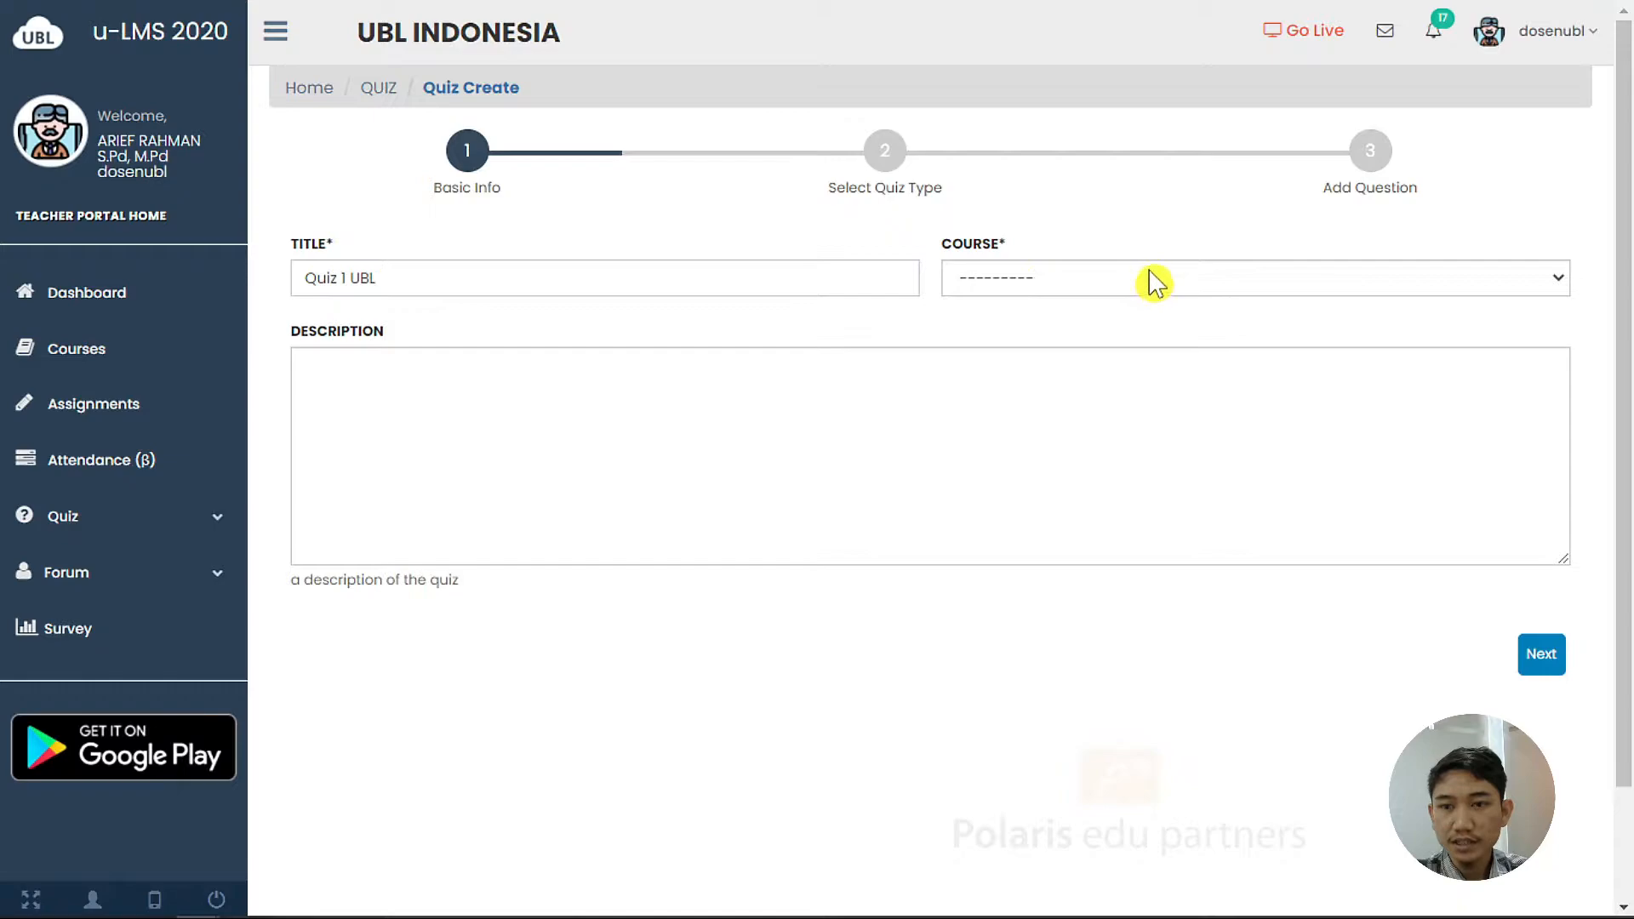
left_click(1083, 283)
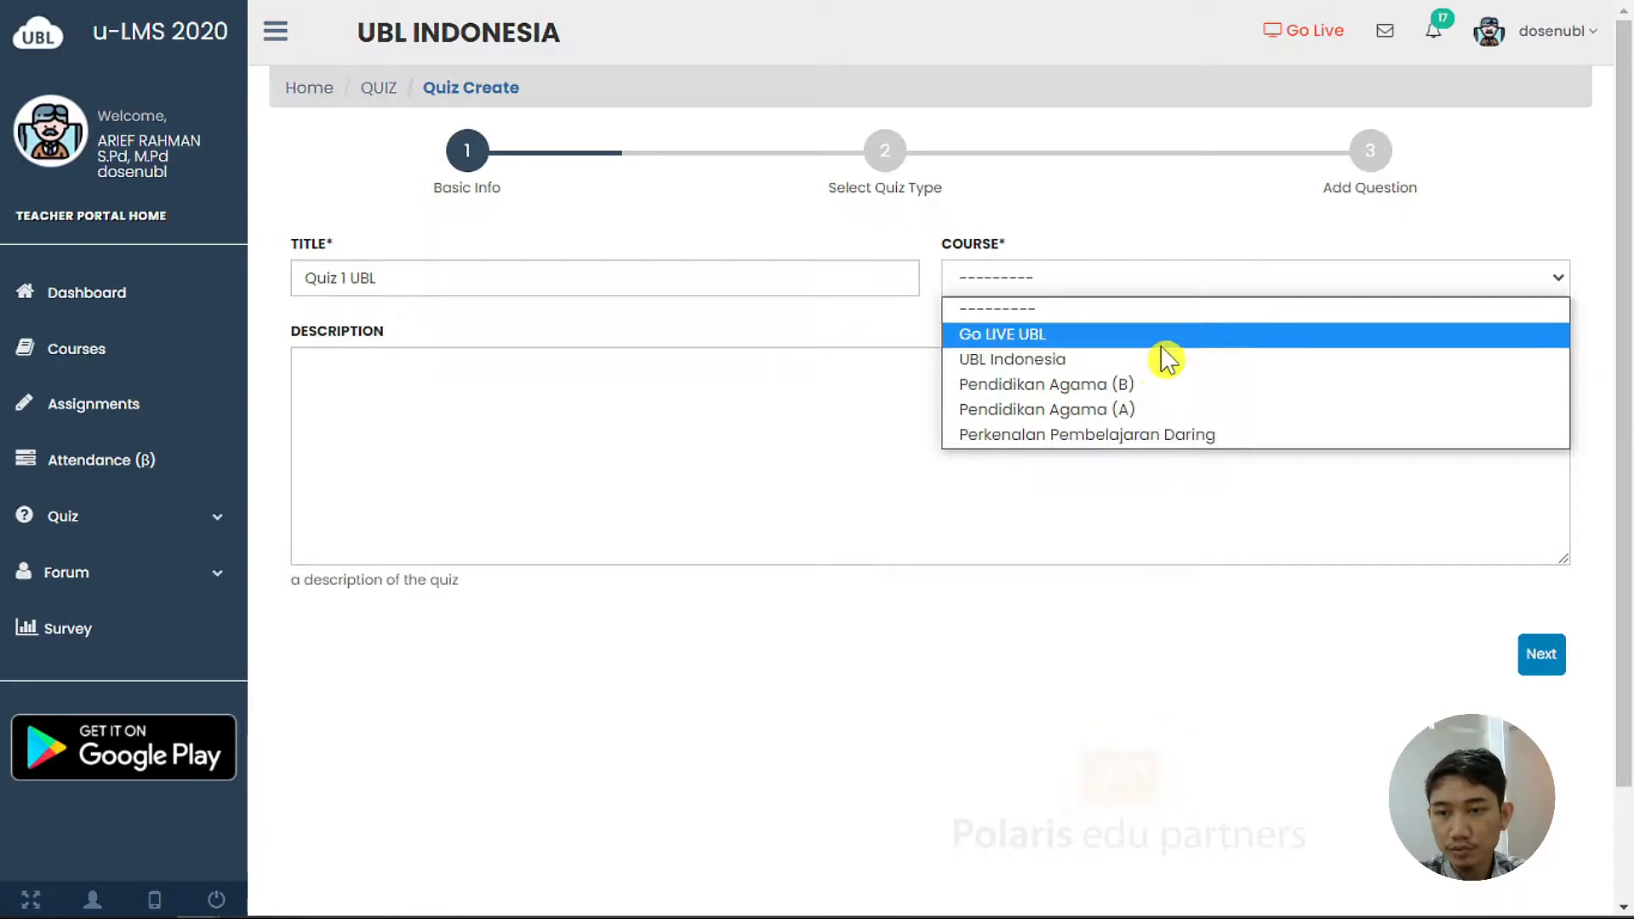
left_click(1173, 365)
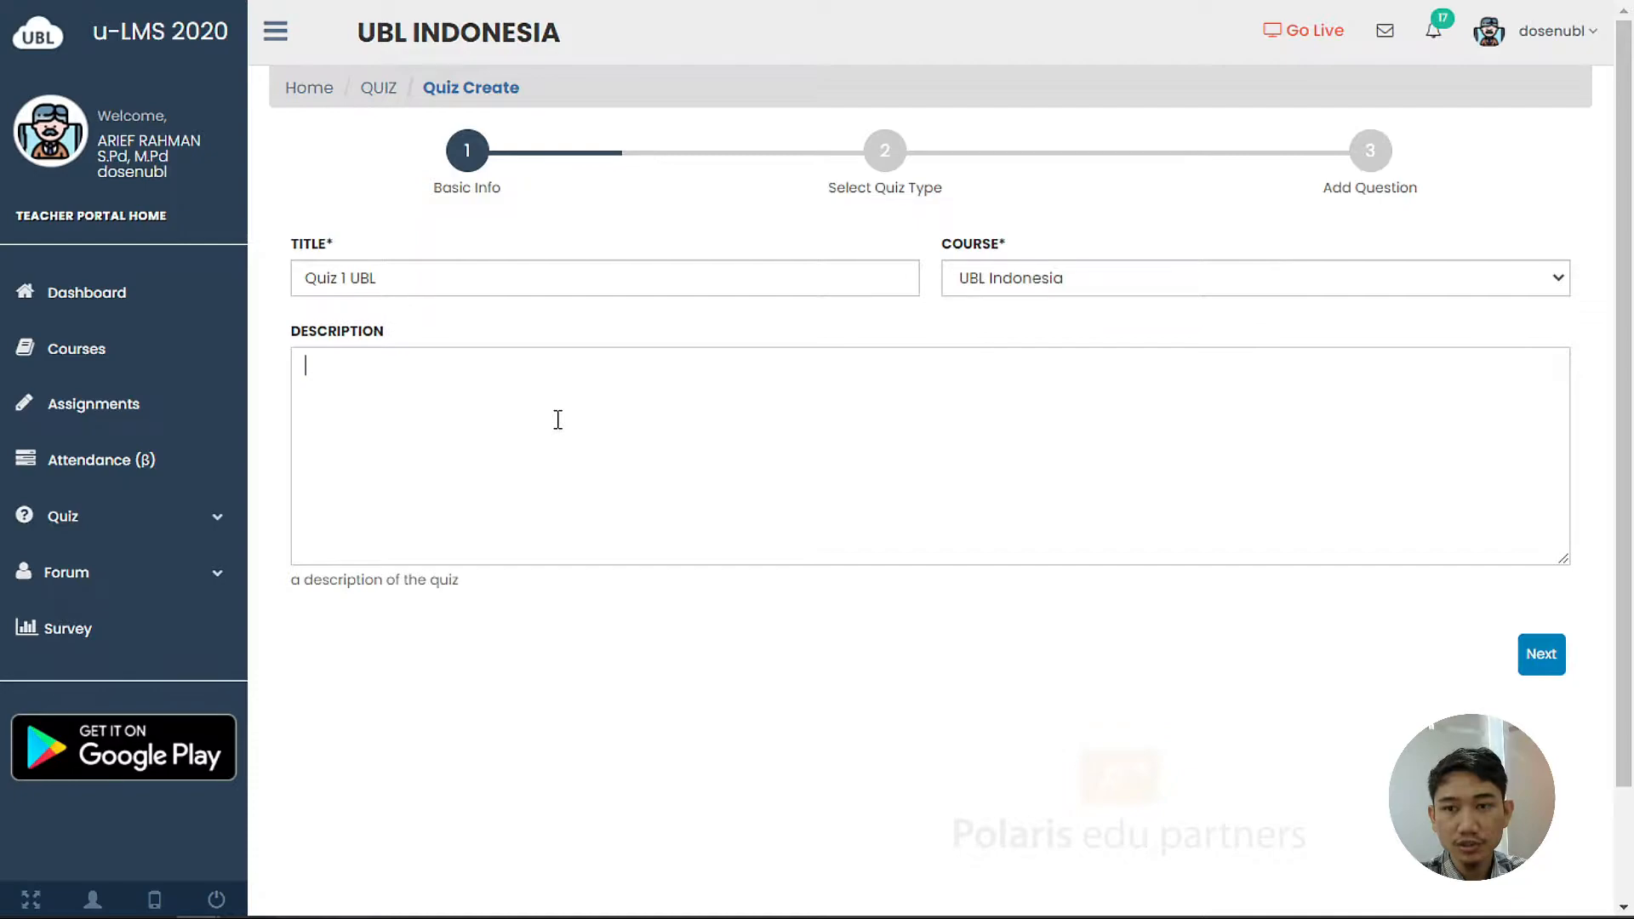
left_click(1555, 670)
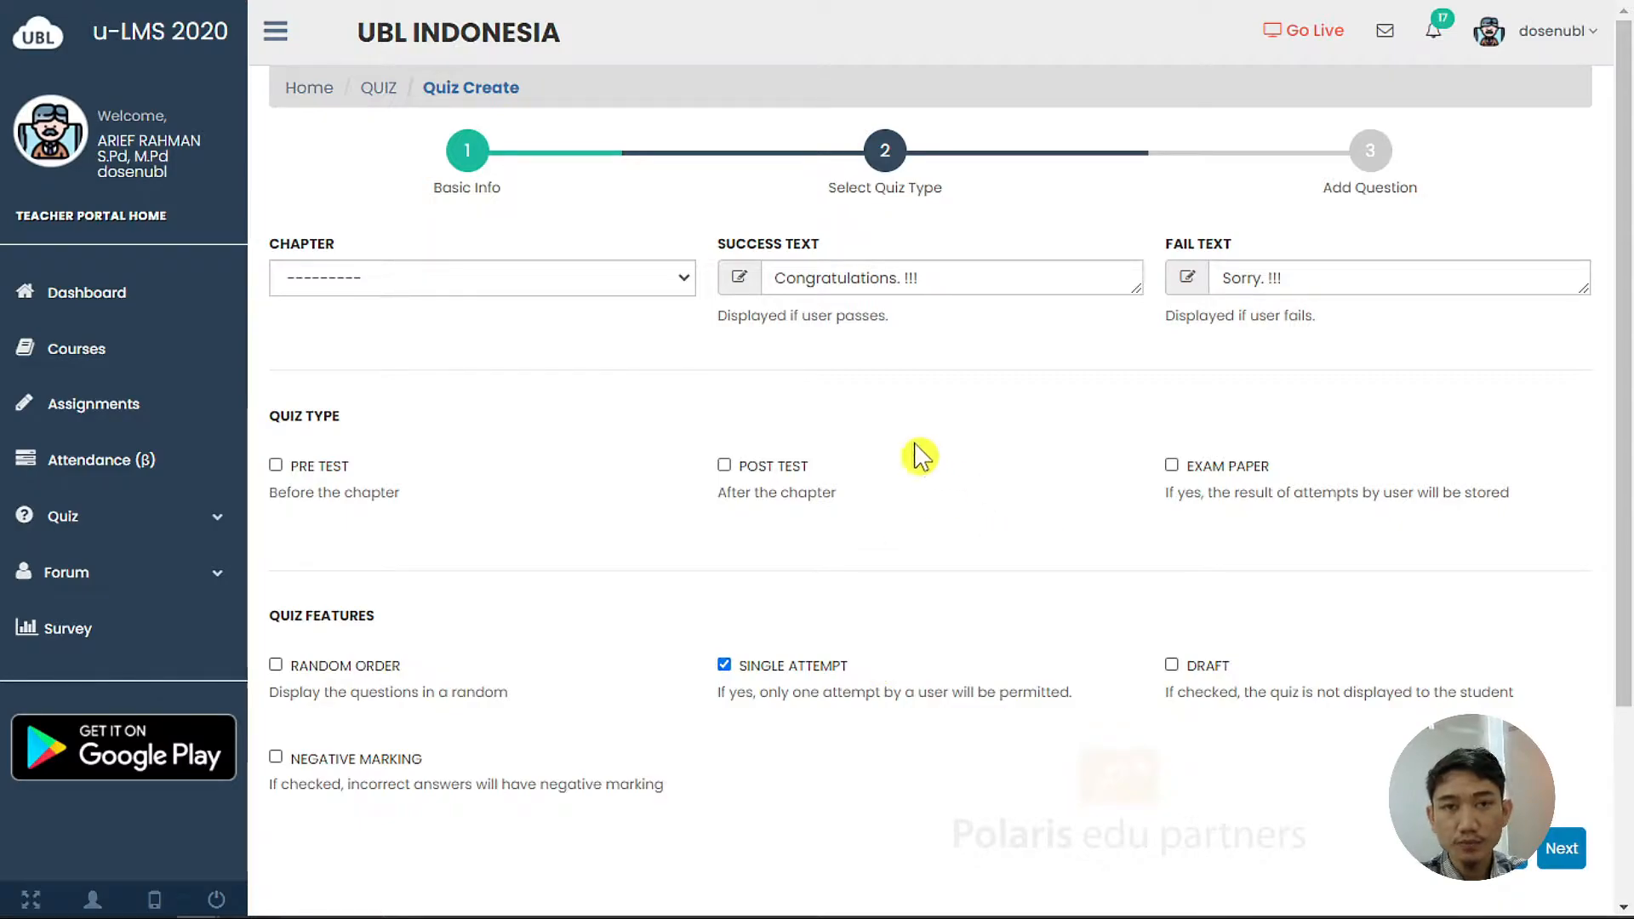
Choose Pendahuluan from the Chapter dropdown
left_click(586, 288)
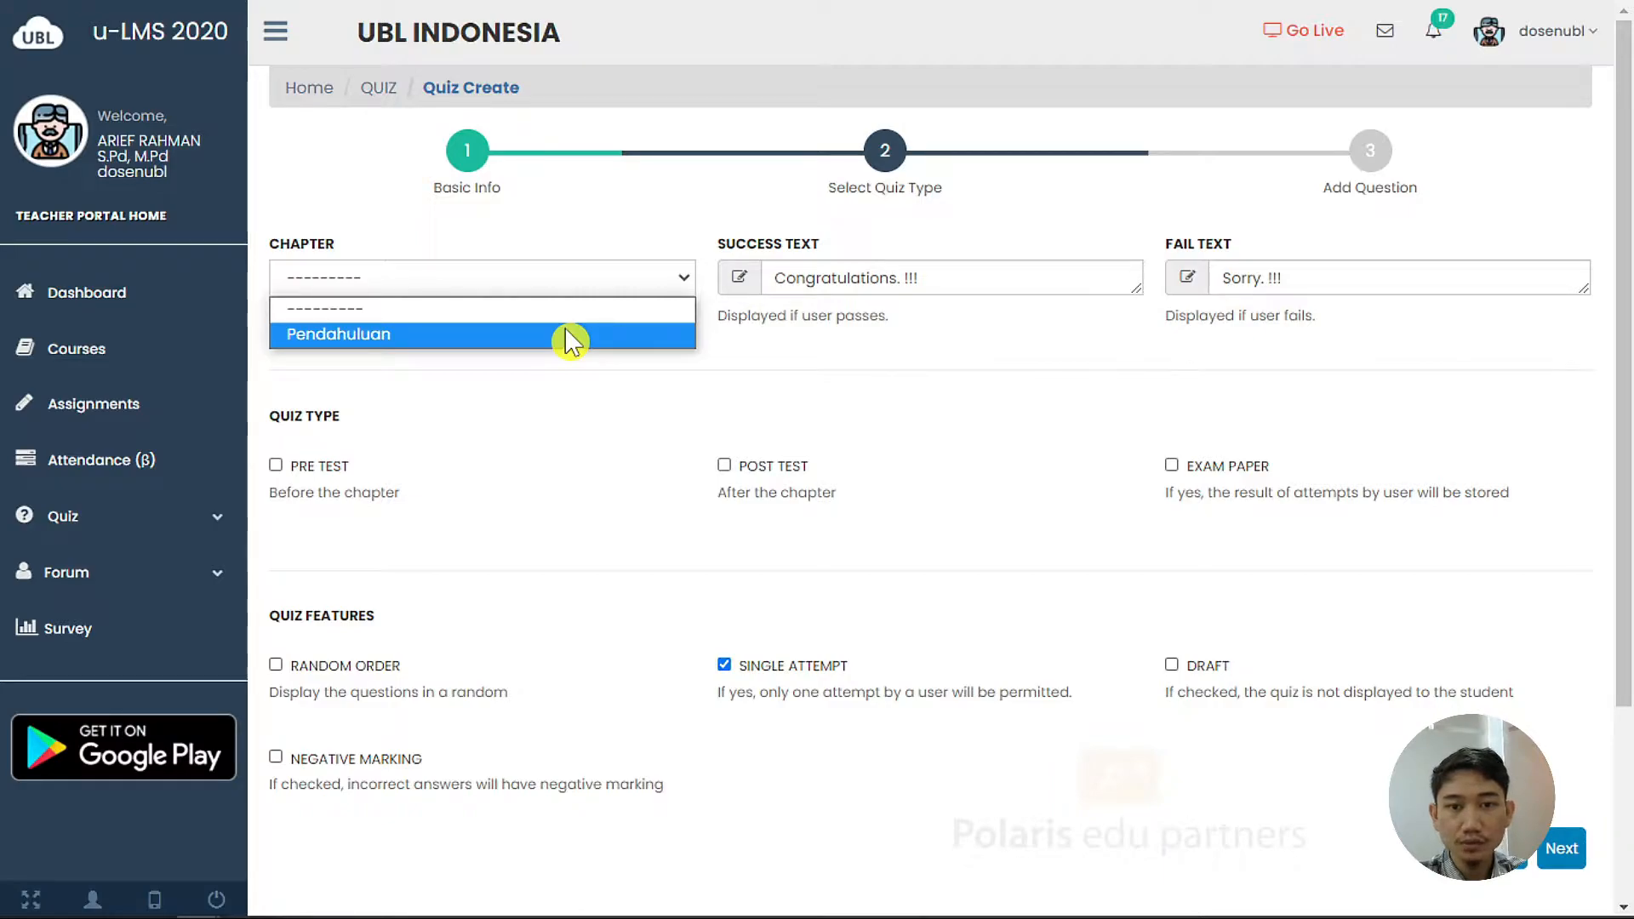
left_click(570, 337)
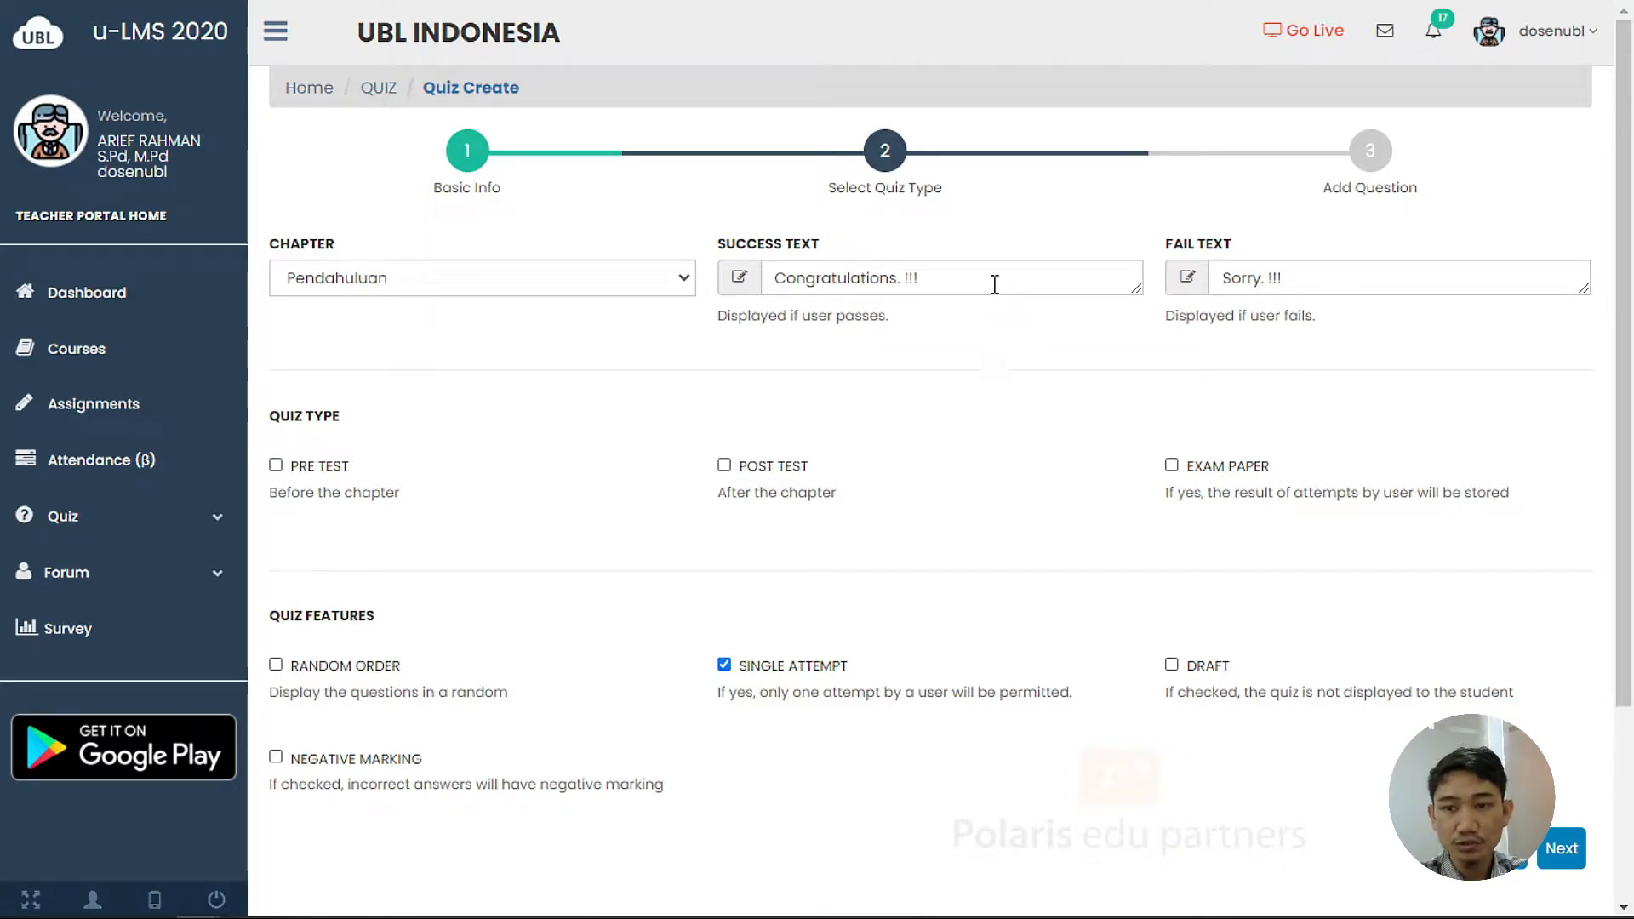
scroll(705, 439, "down", 1)
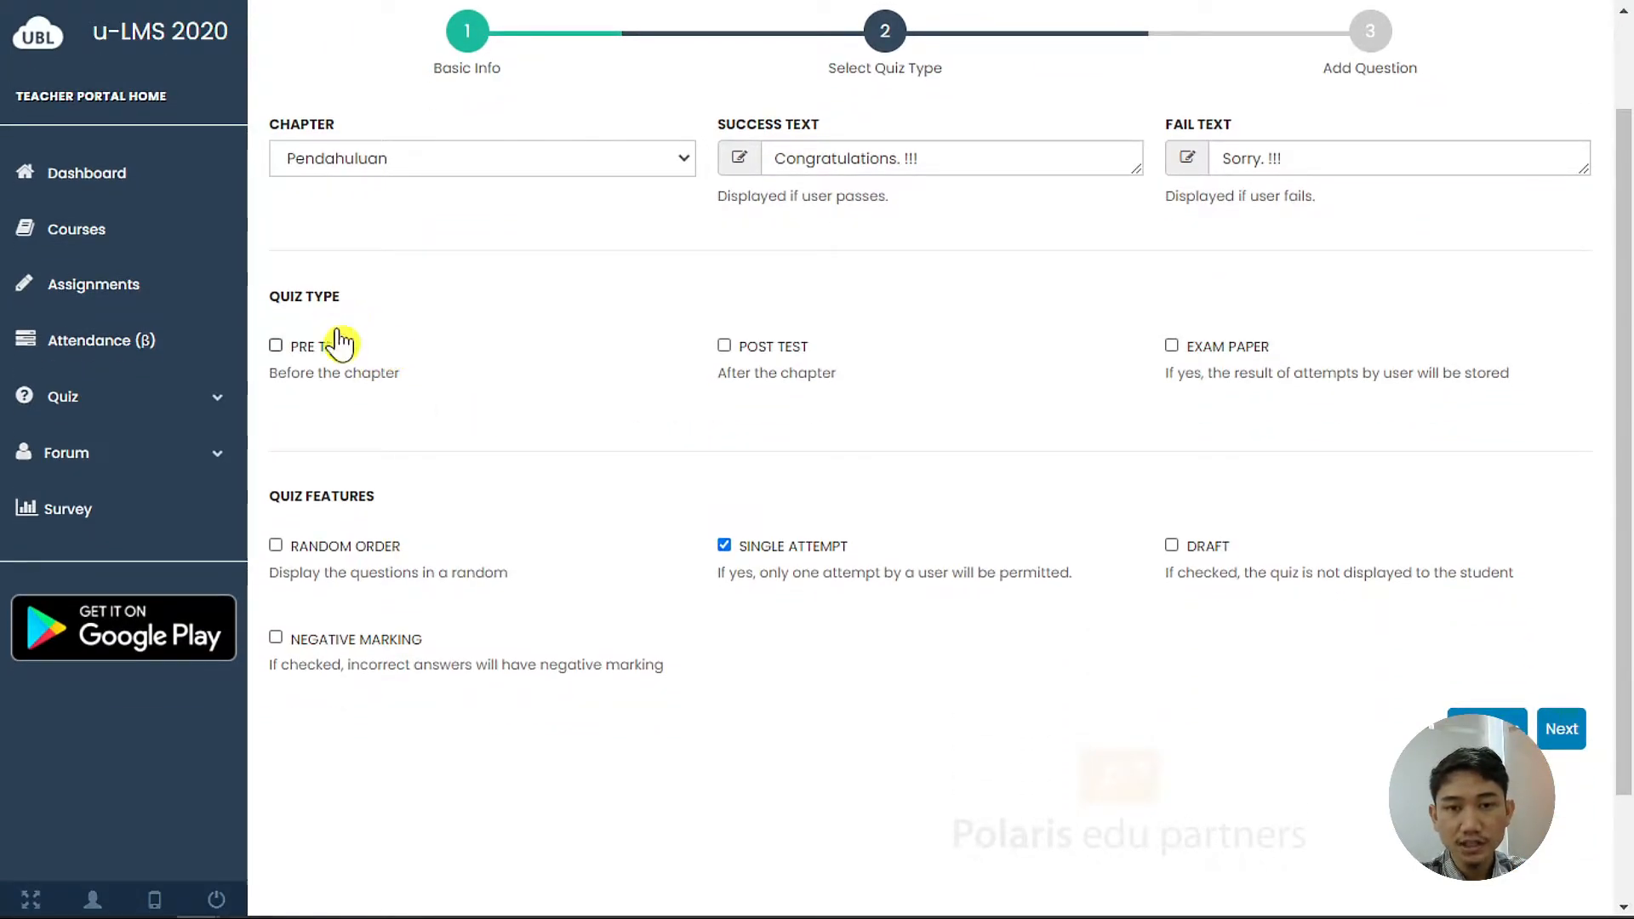
Tick PRE TEST as the quiz type and continue to the Add Question step
scroll(336, 335, "up", 1)
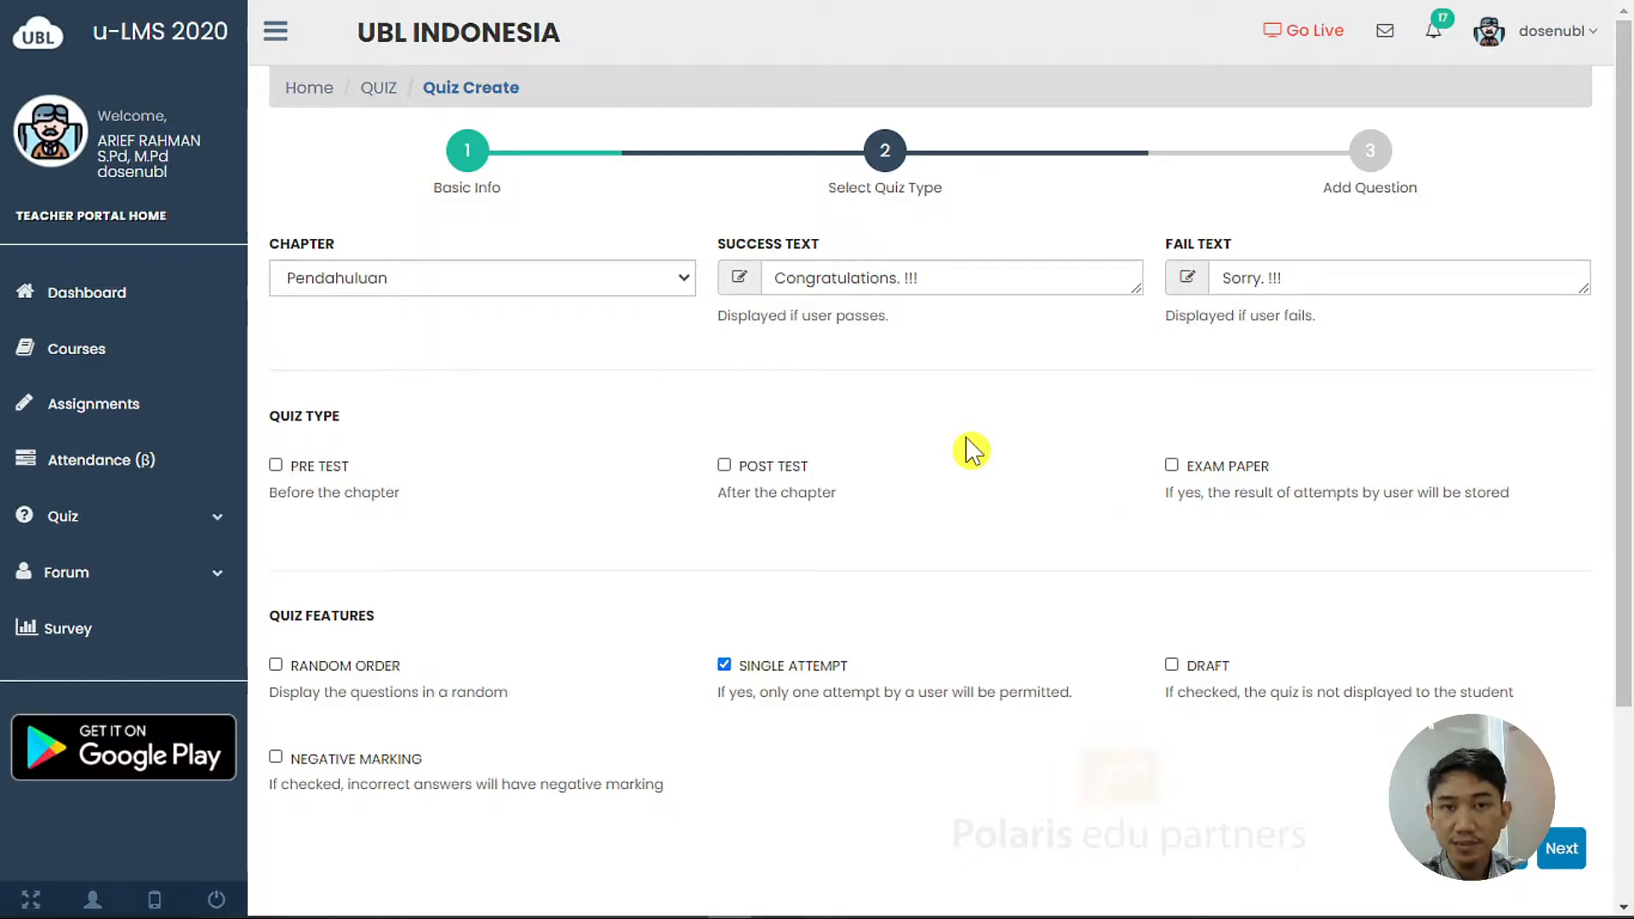
left_click(327, 471)
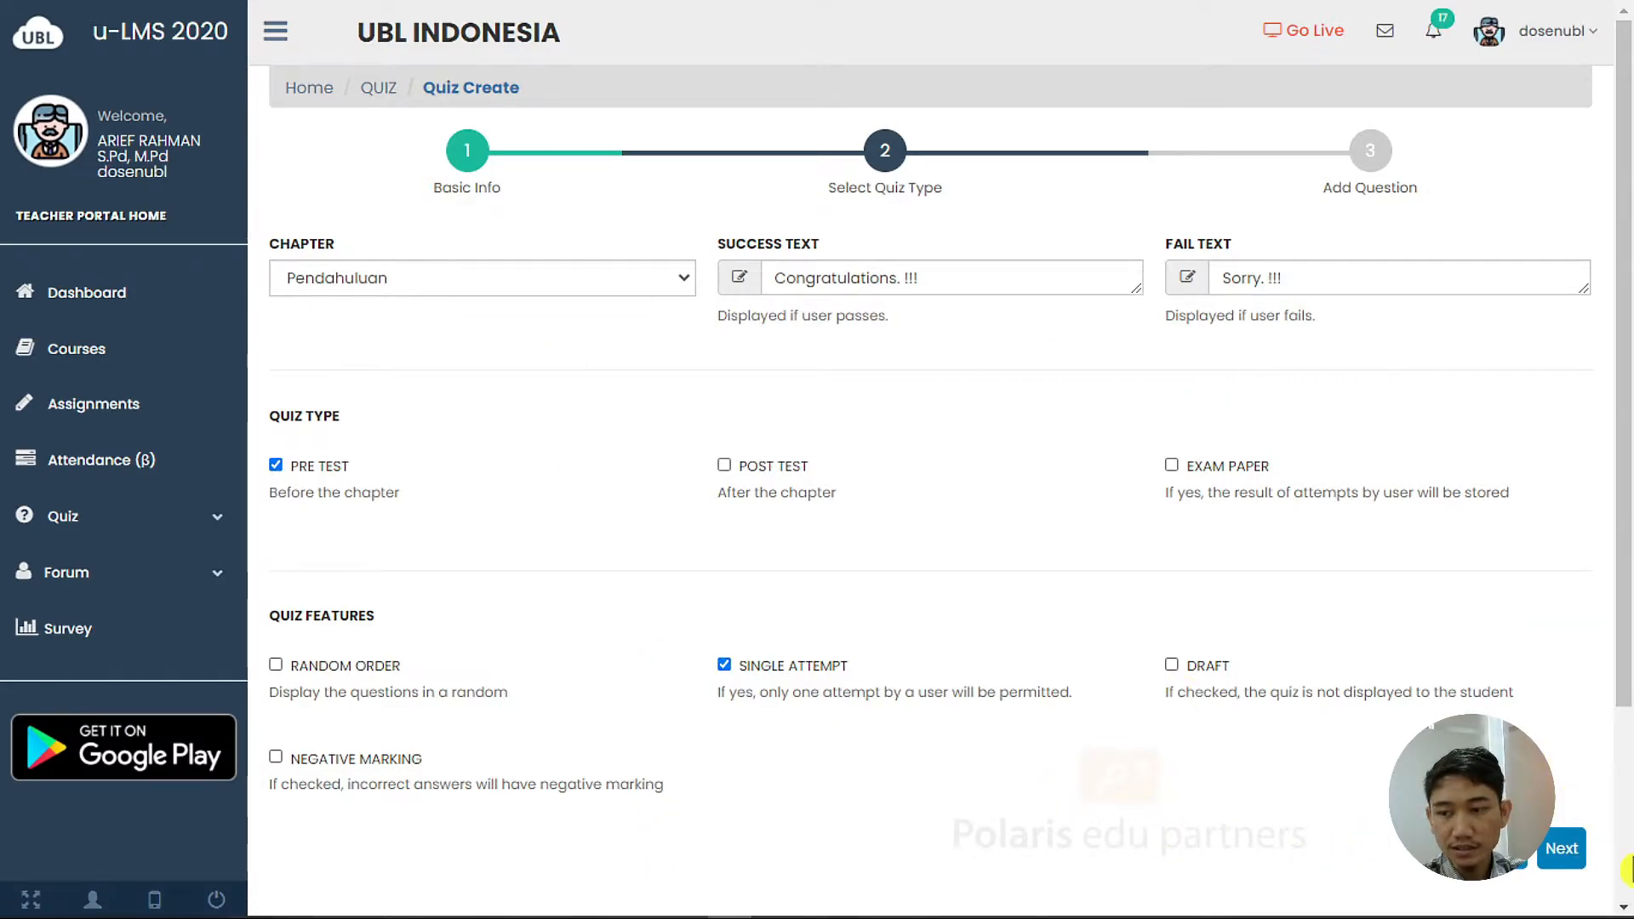
left_click(1574, 861)
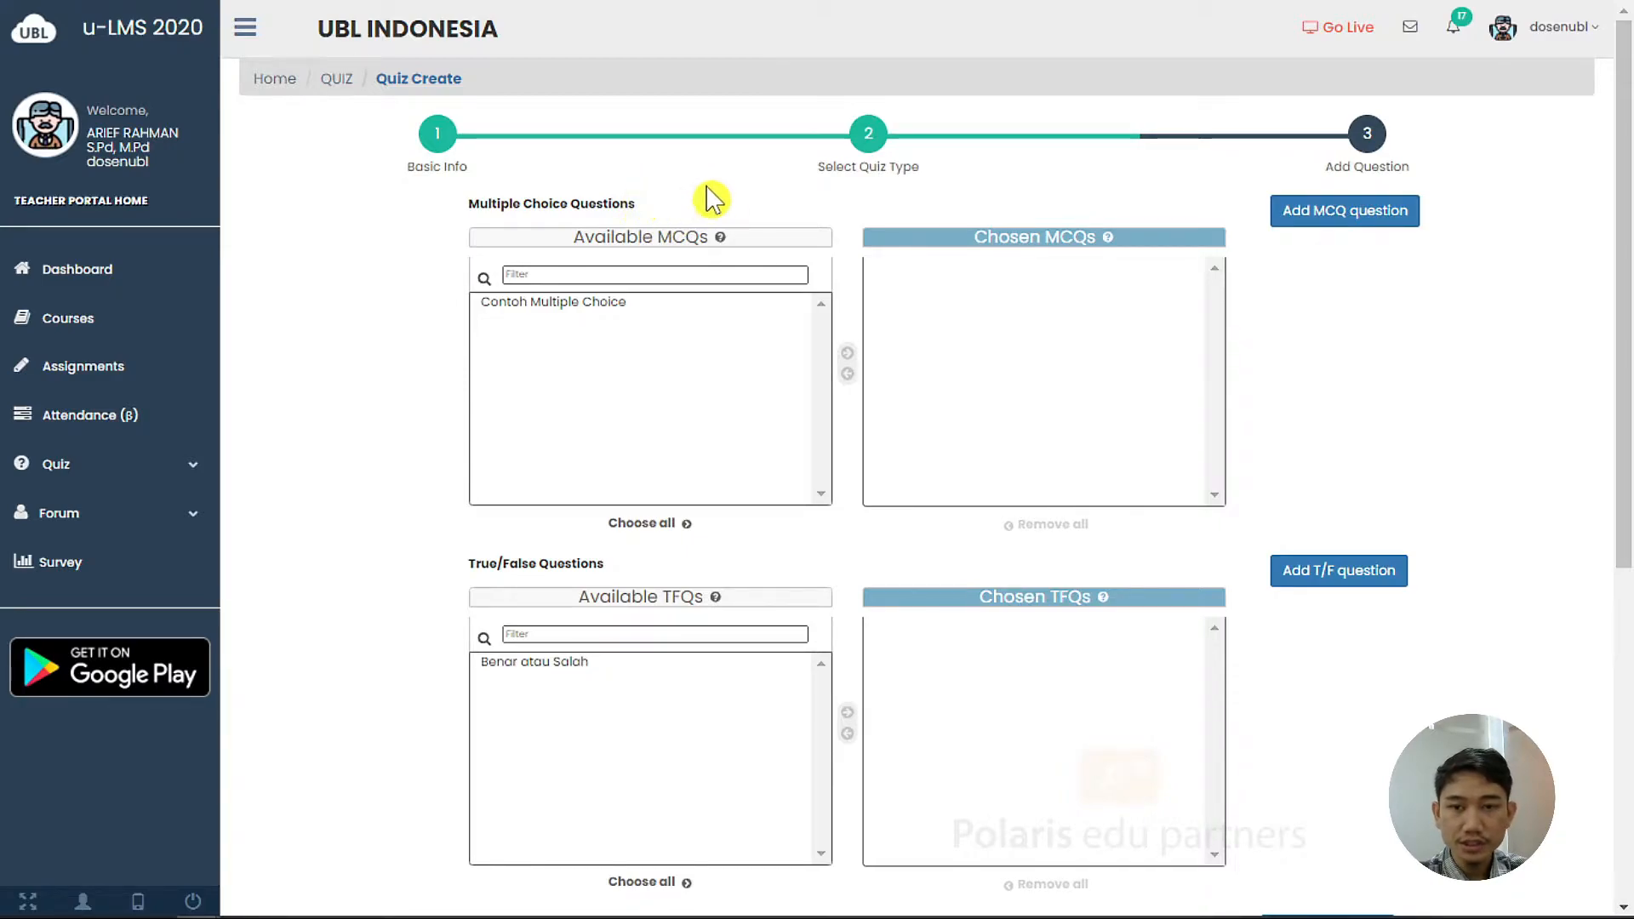
Look over the Add Question step and open the Create Multiple Choice Question form
scroll(723, 204, "down", 1)
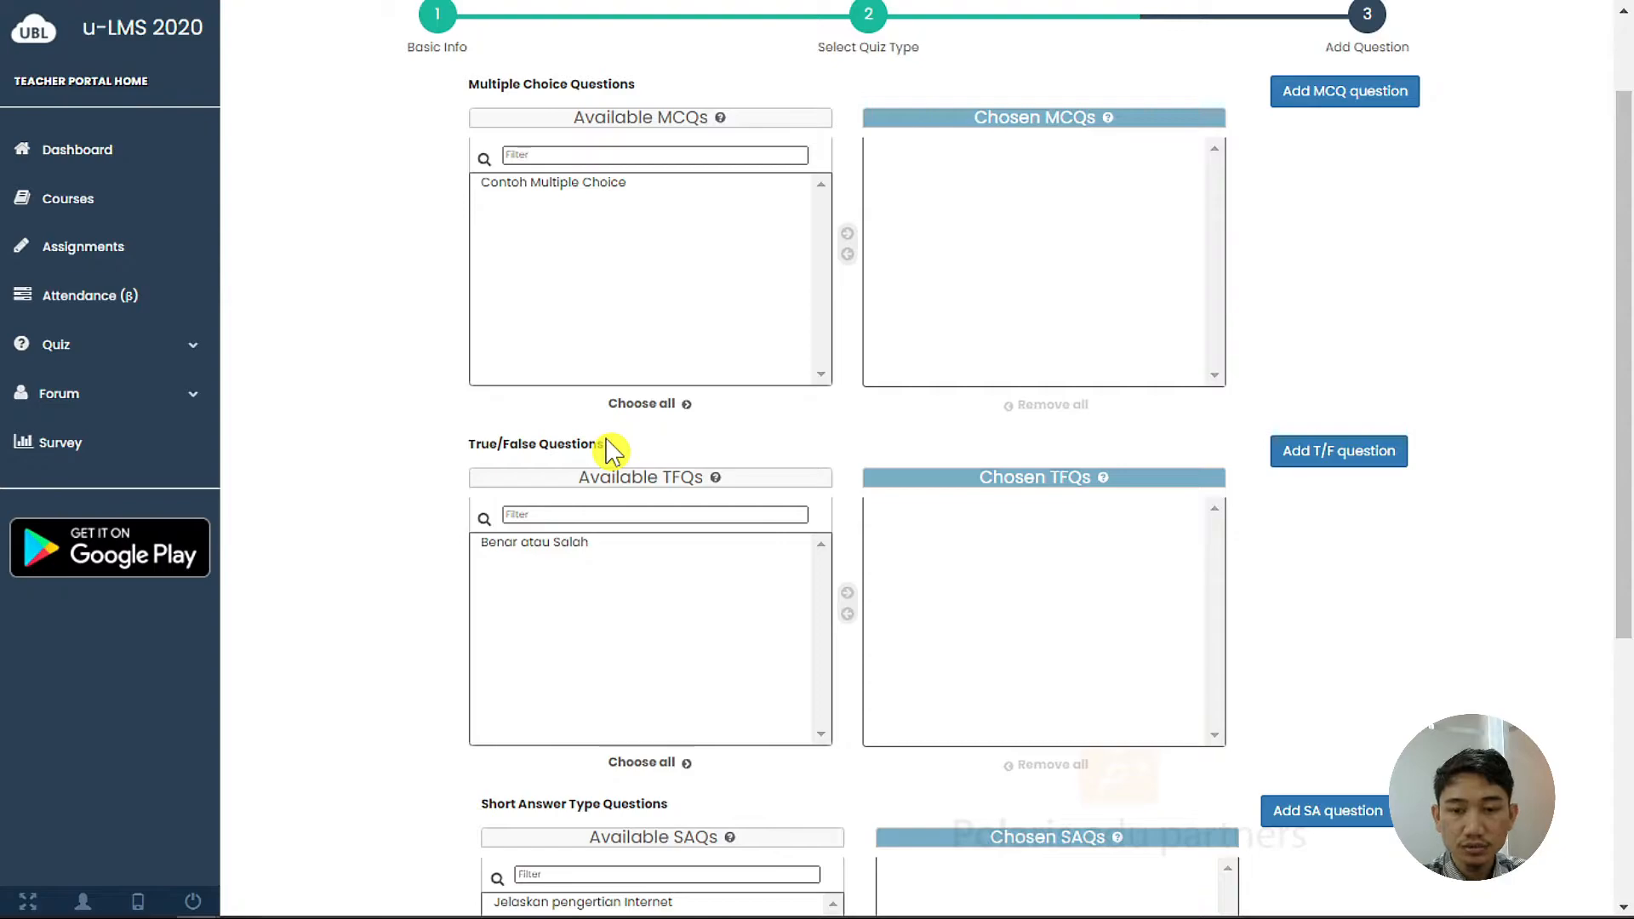
scroll(679, 510, "down", 2)
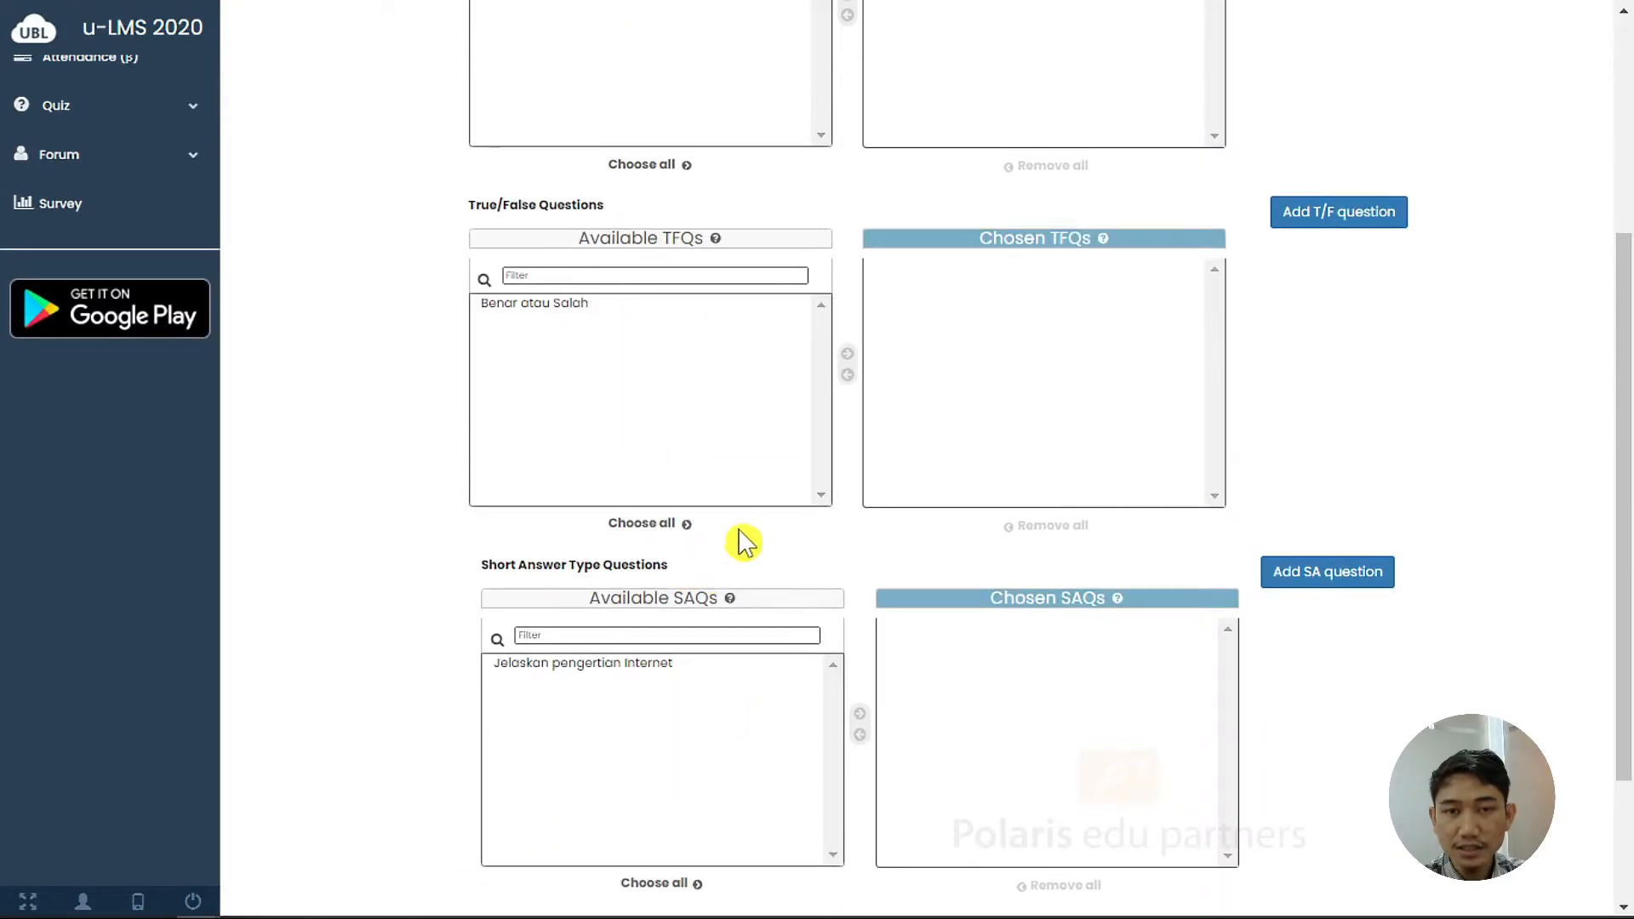
scroll(652, 359, "up", 3)
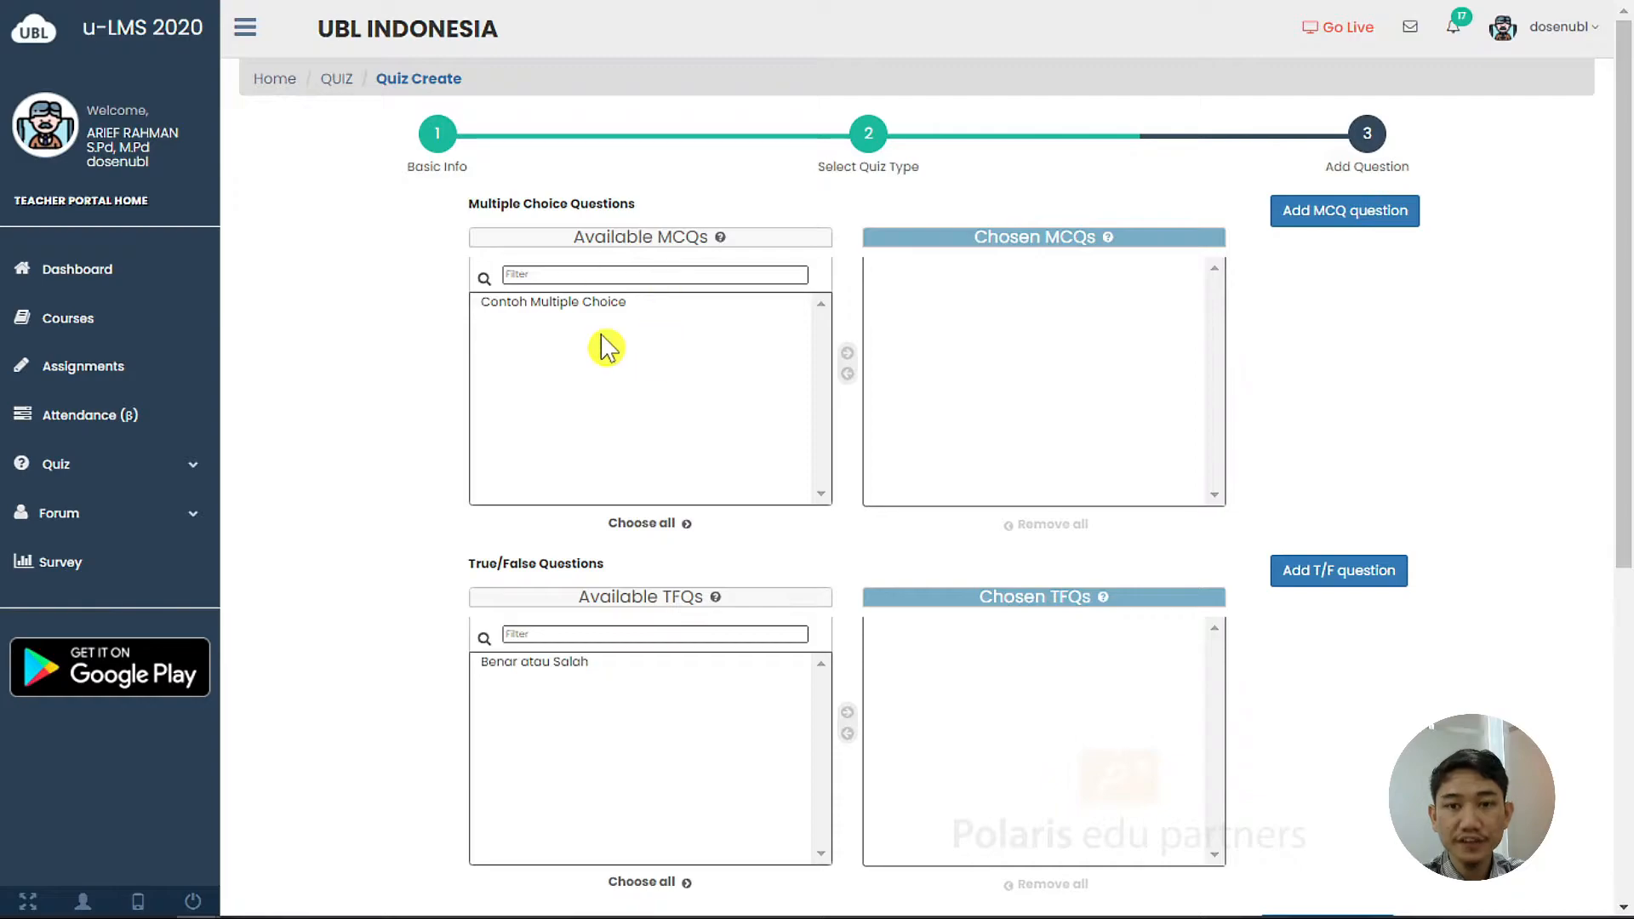
scroll(683, 408, "down", 1)
scroll(690, 408, "up", 1)
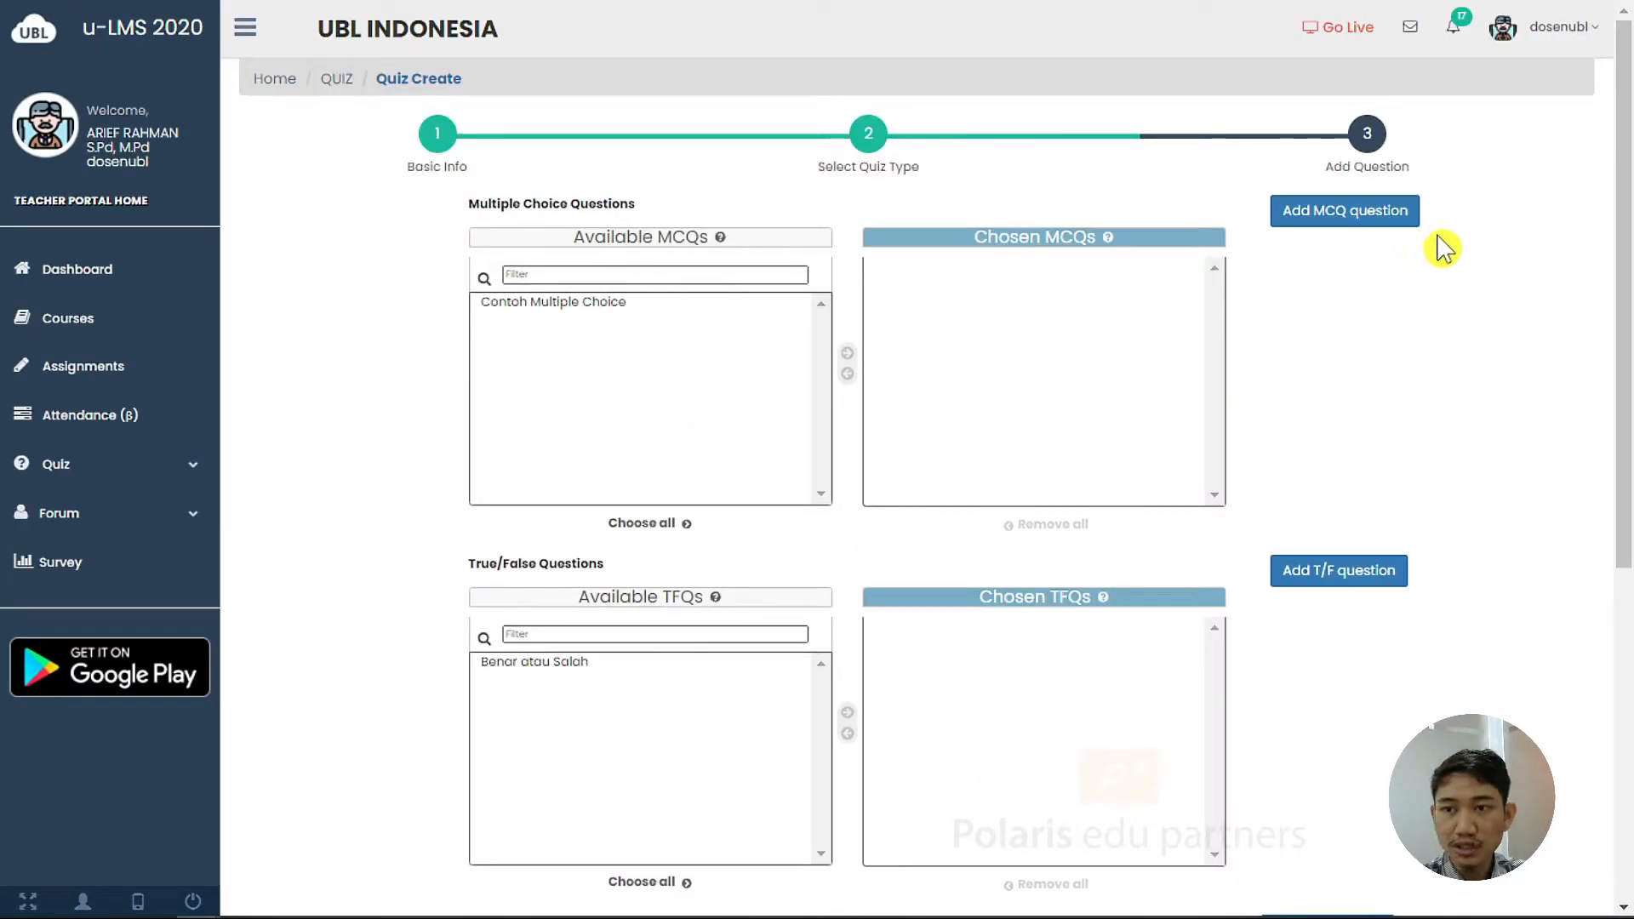
left_click(1413, 223)
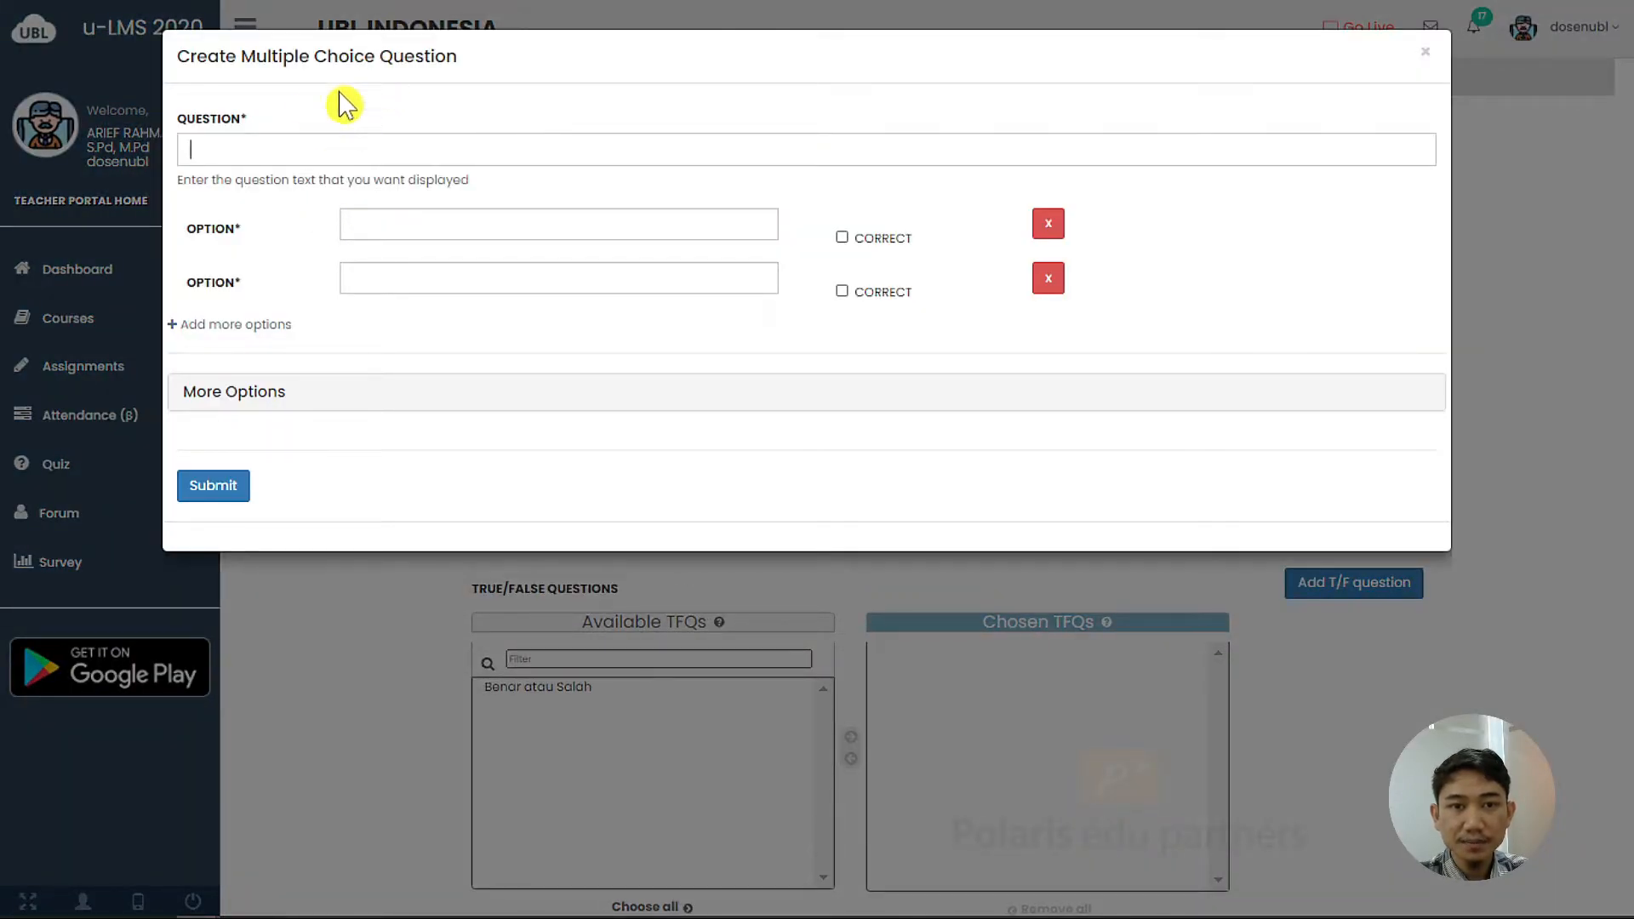
Enter the question 'Ibukota Indonesia adalah' with options Jakarta, Bandung, Surabaya and Medan
left_click(344, 151)
type("Ibukota Indonesia adalah")
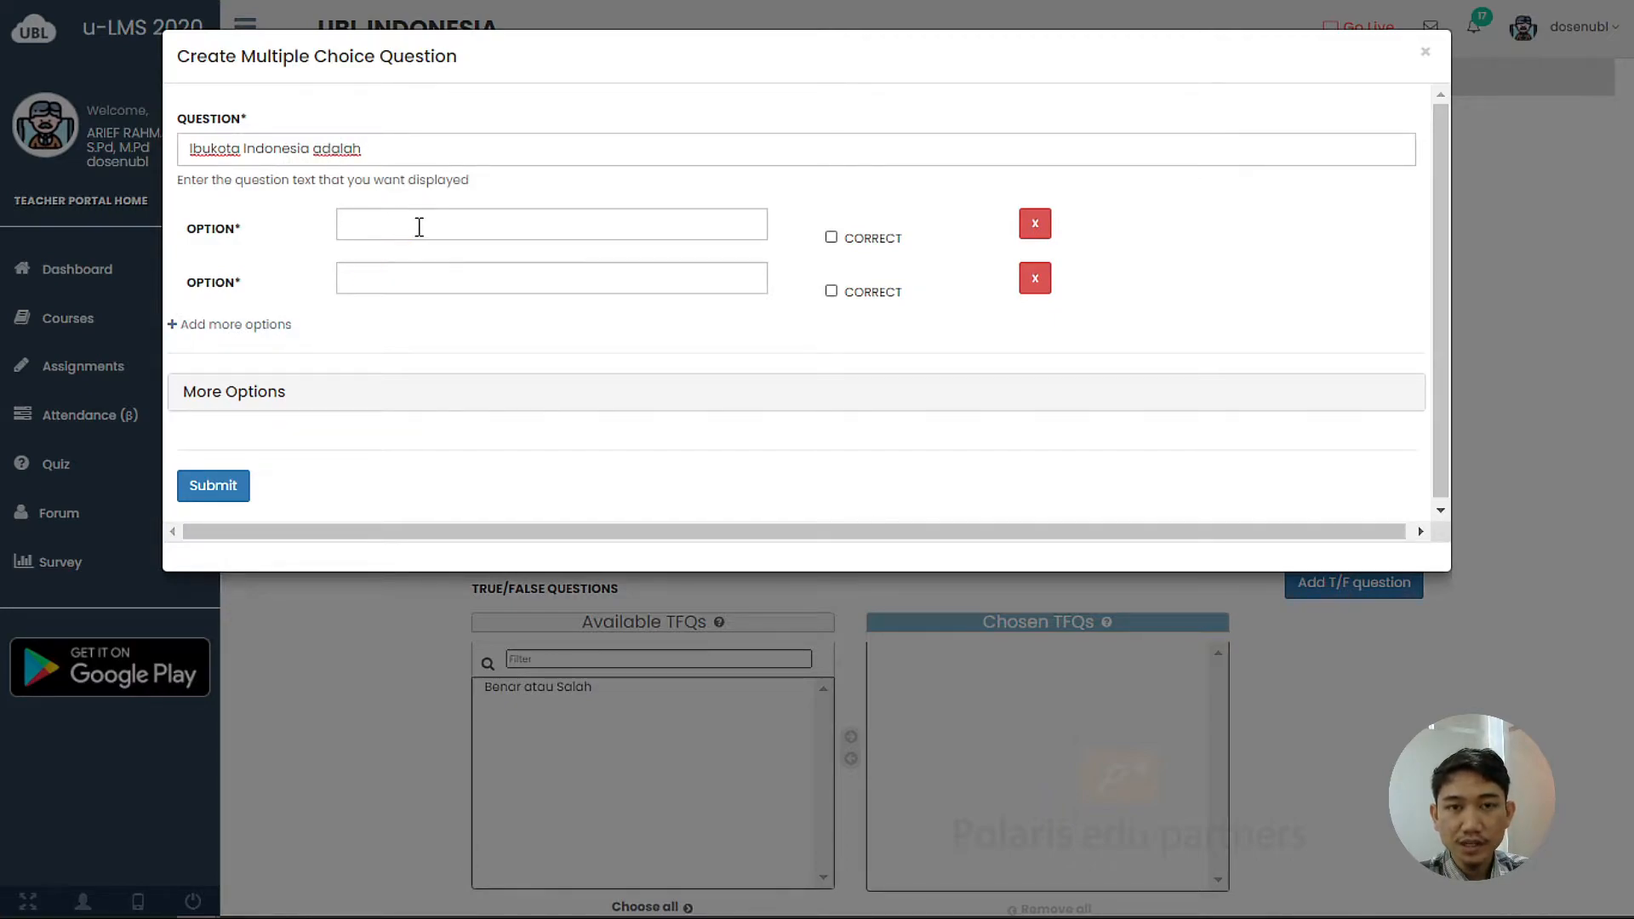
left_click(383, 216)
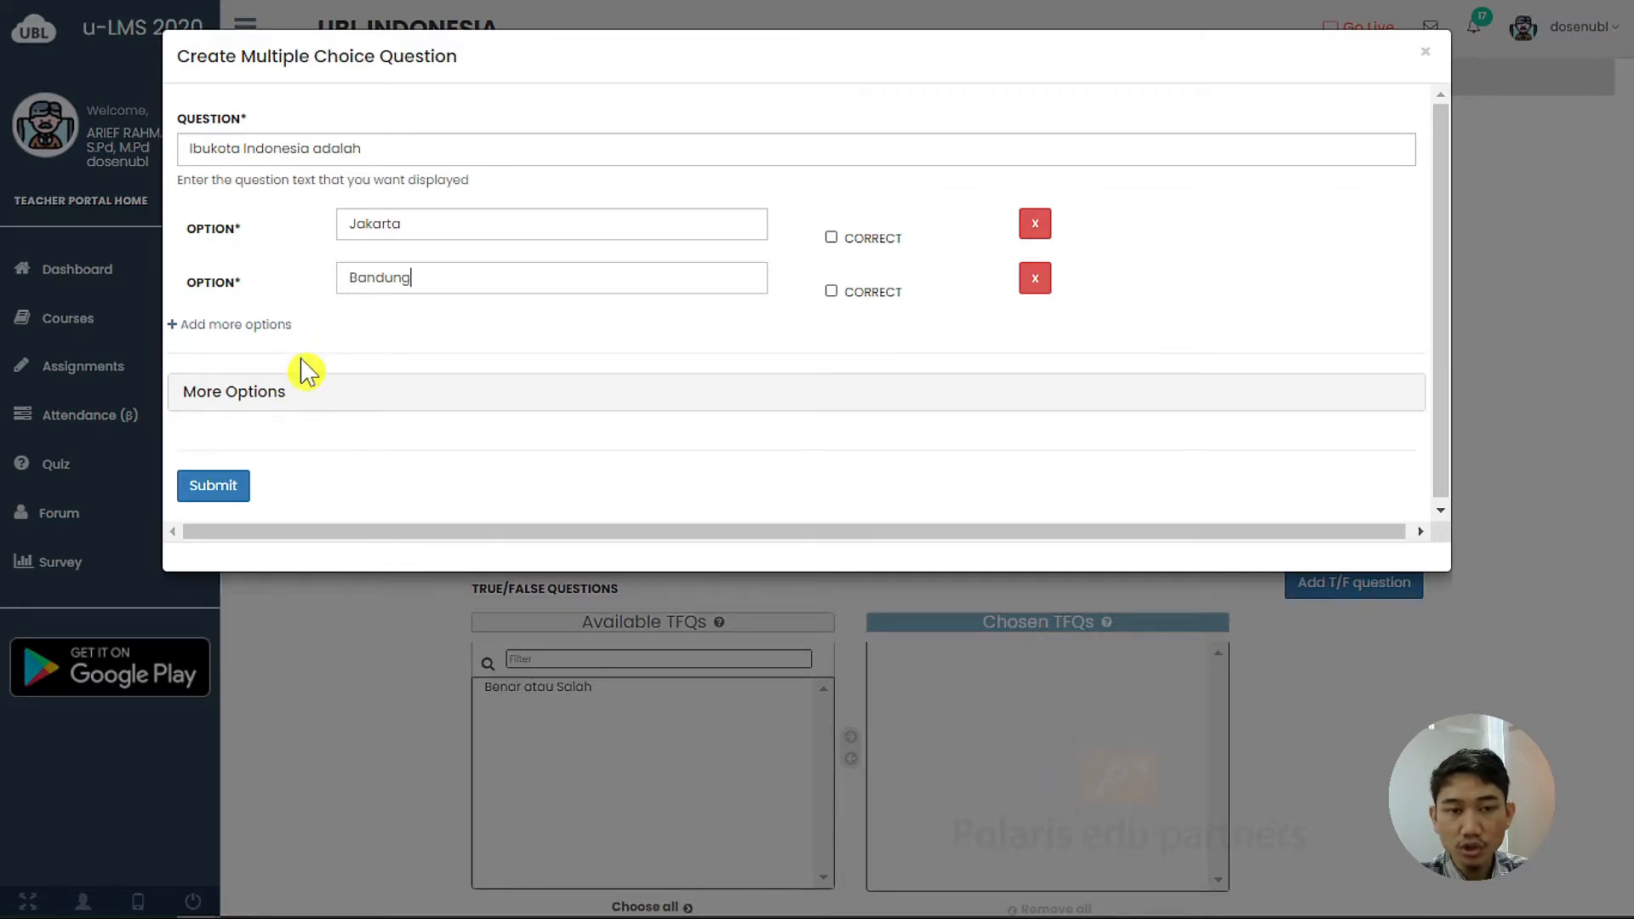
left_click(277, 325)
left_click(400, 332)
type("Surabaya")
left_click(230, 378)
left_click(430, 388)
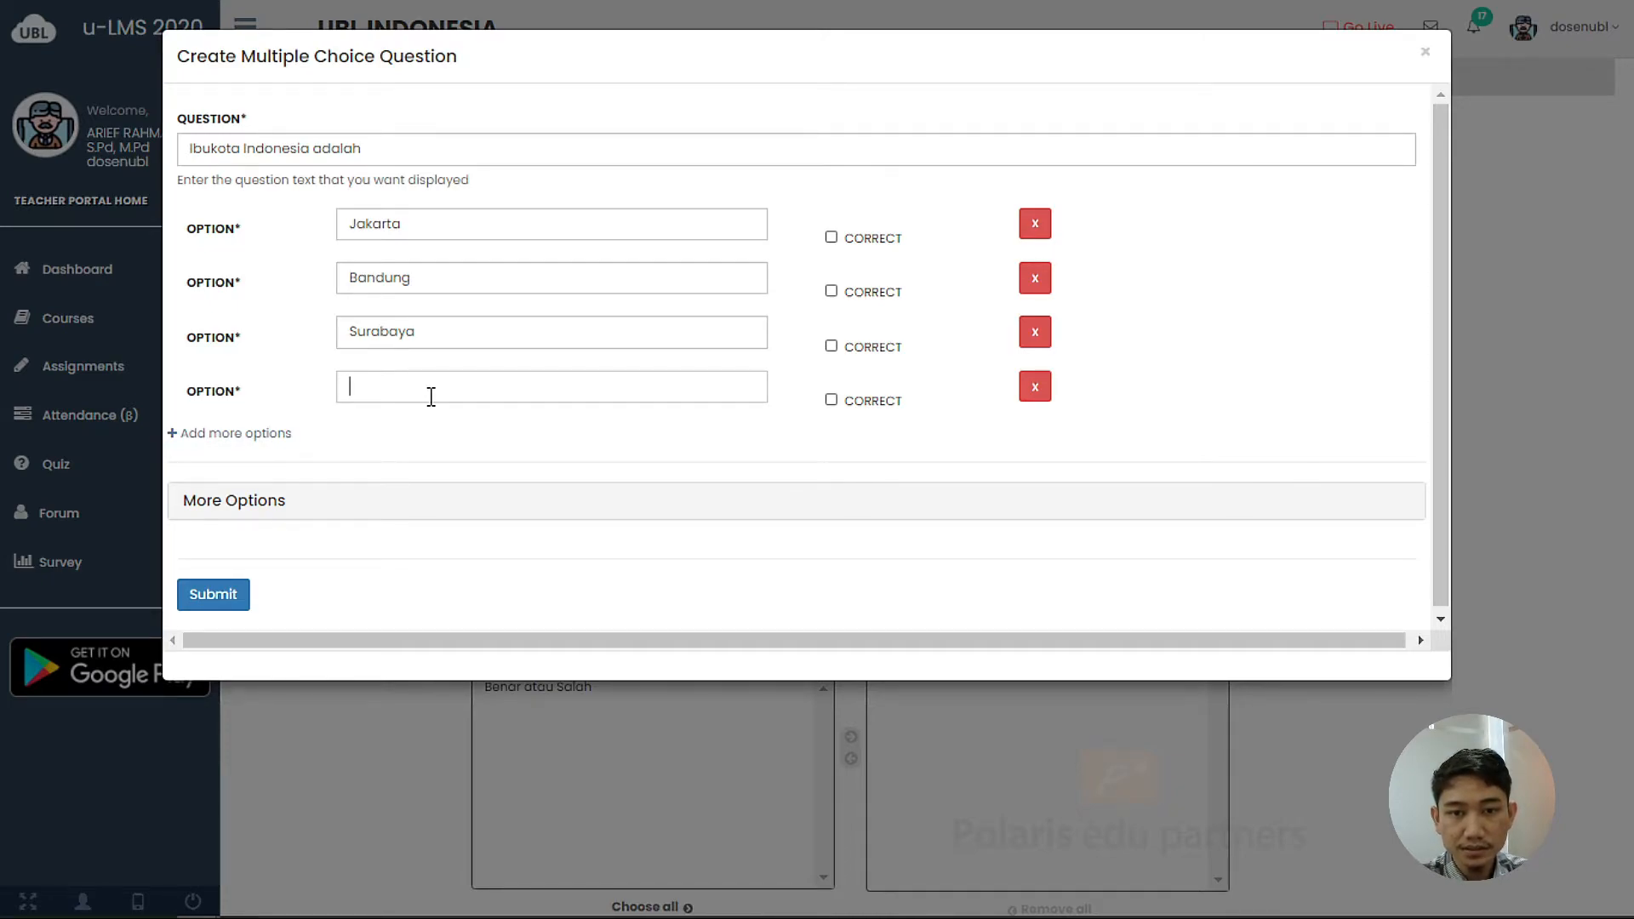
type("Medan")
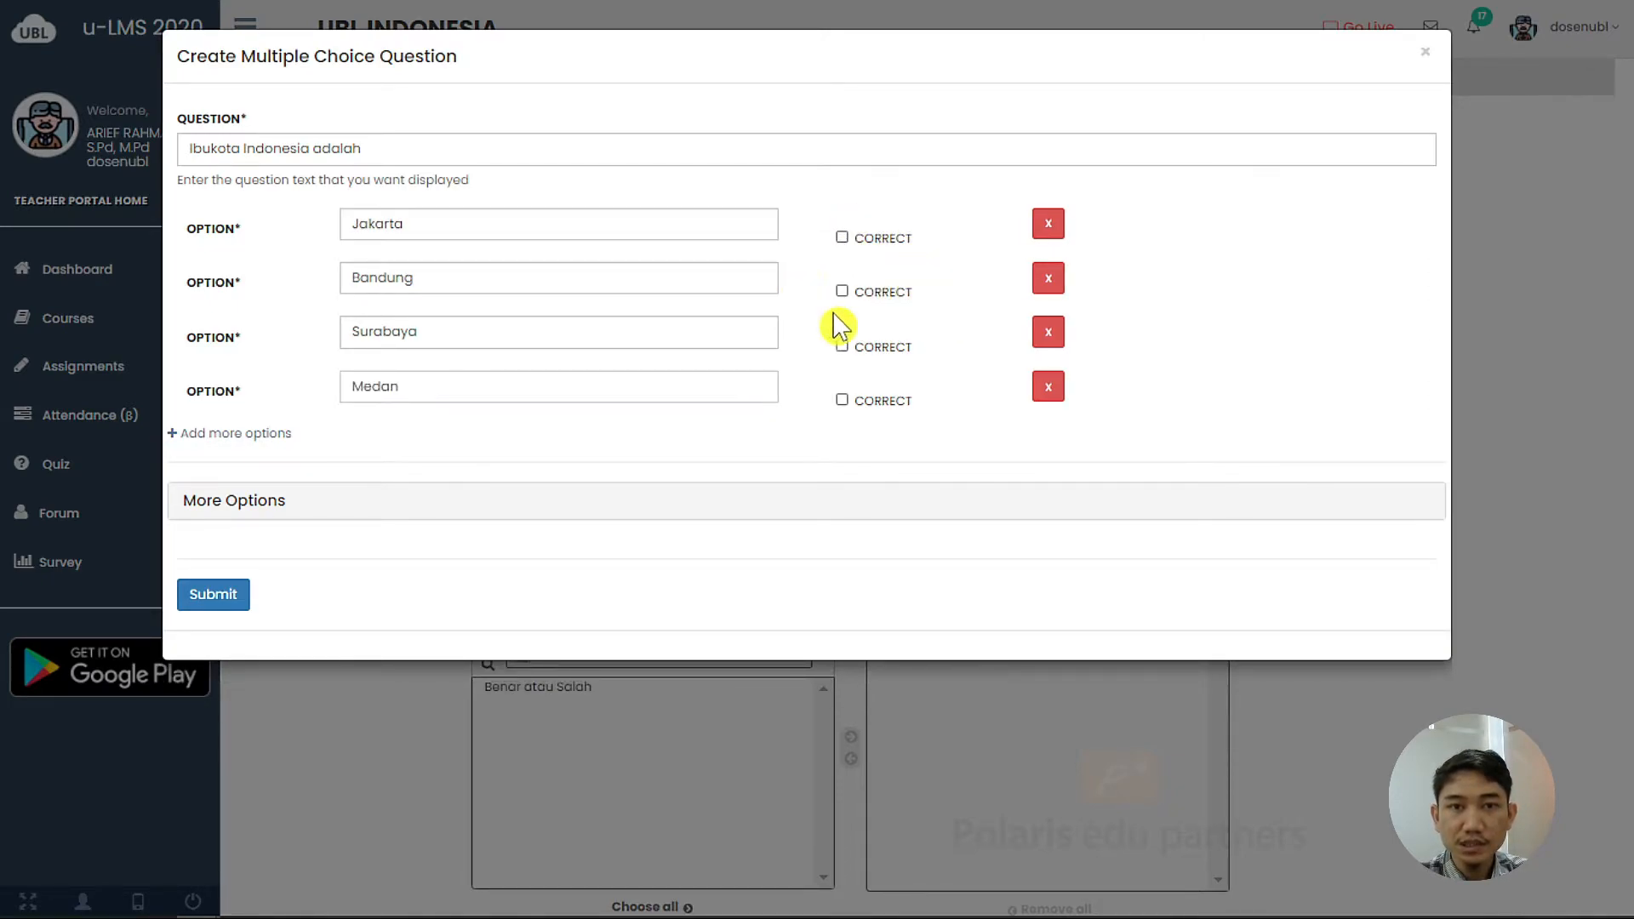
Mark Jakarta as the correct answer, set the score to 10, and submit the question
left_click(842, 236)
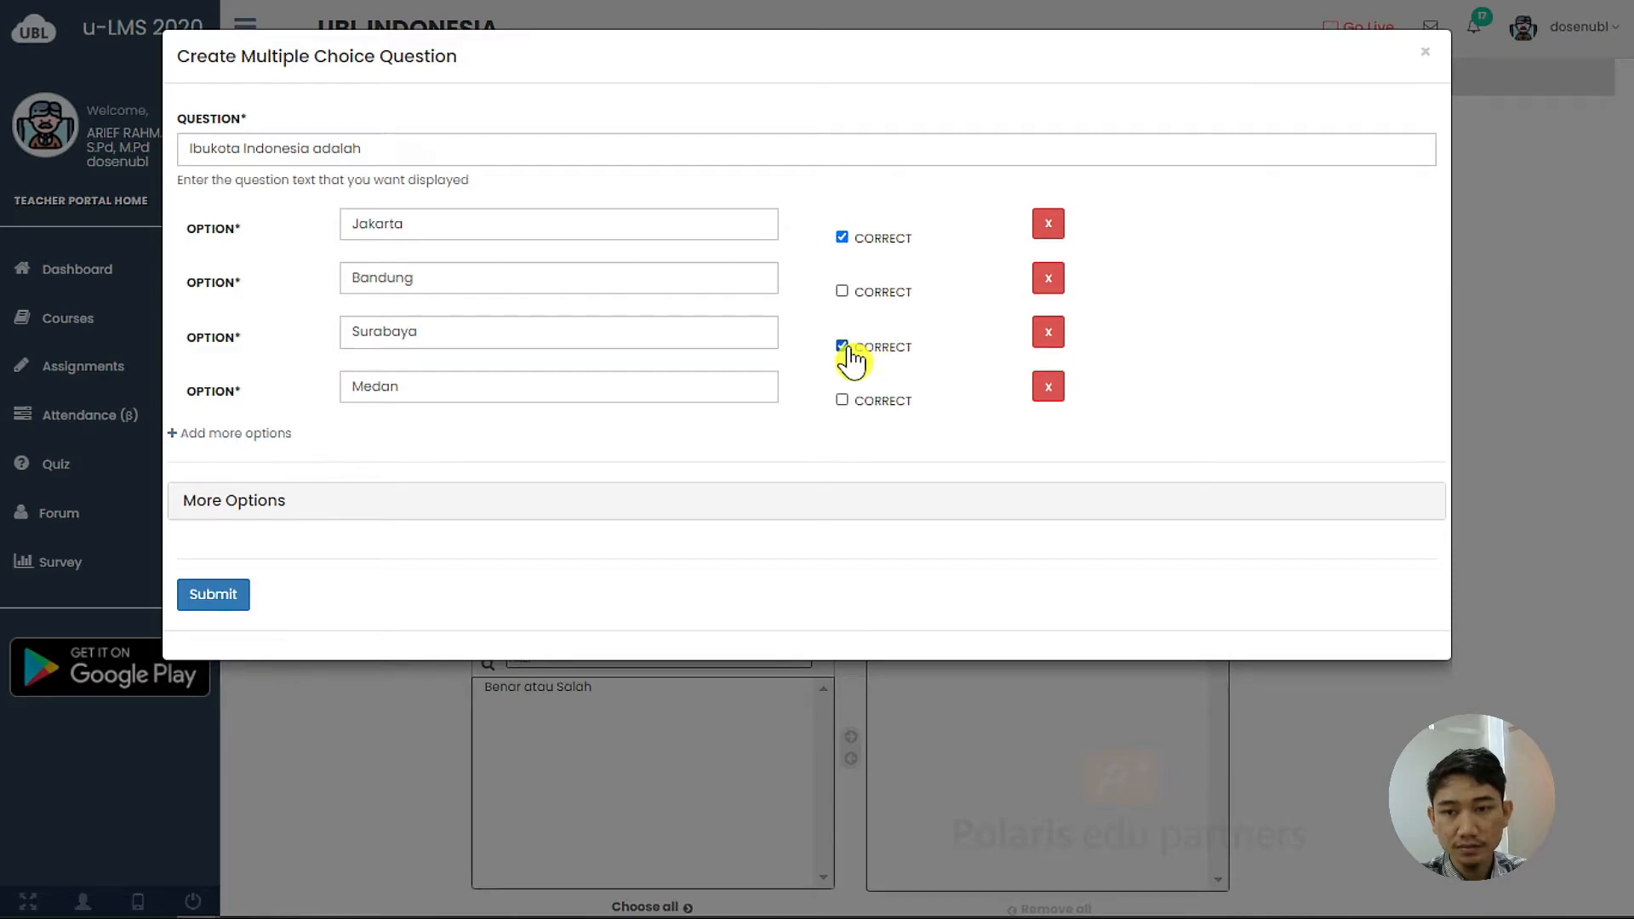
left_click(842, 346)
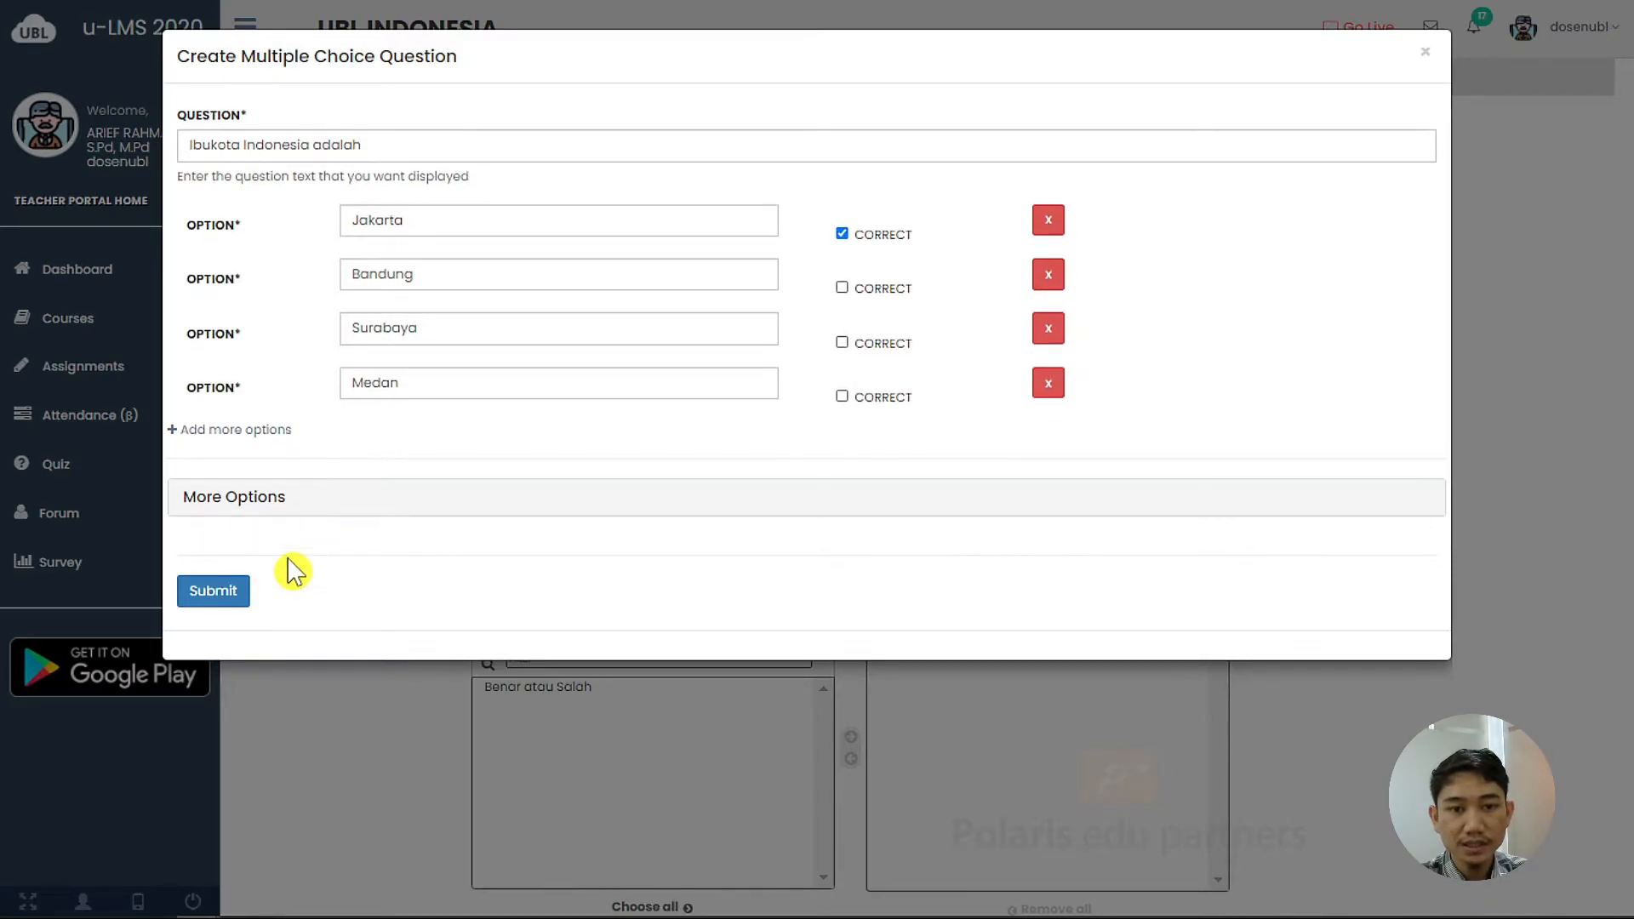
left_click(288, 511)
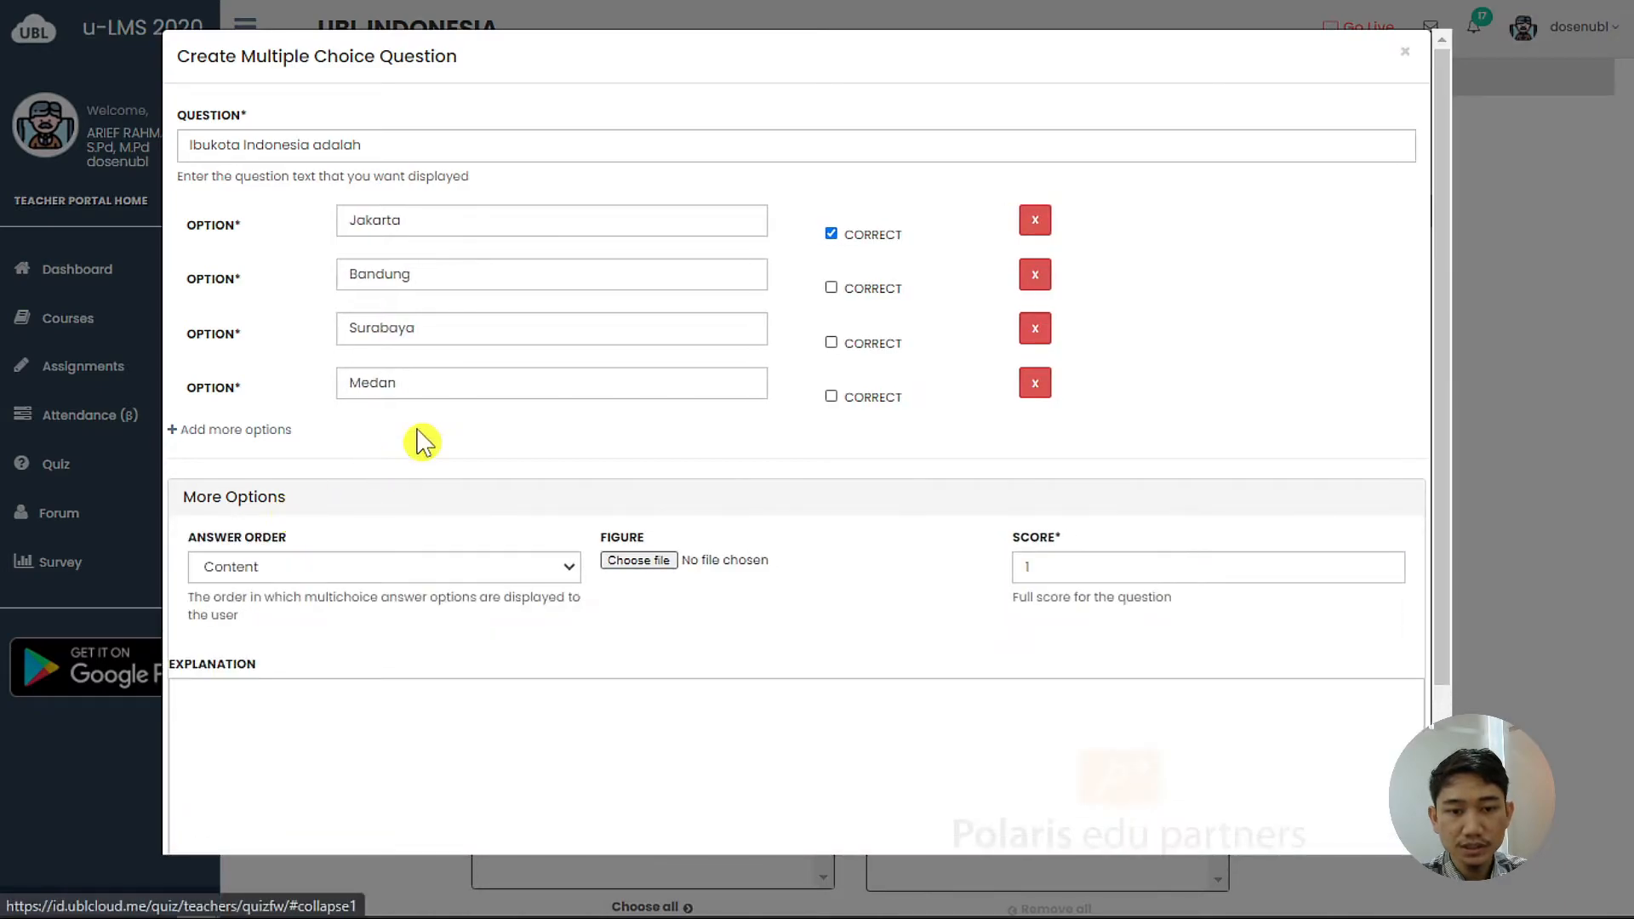
scroll(400, 383, "down", 2)
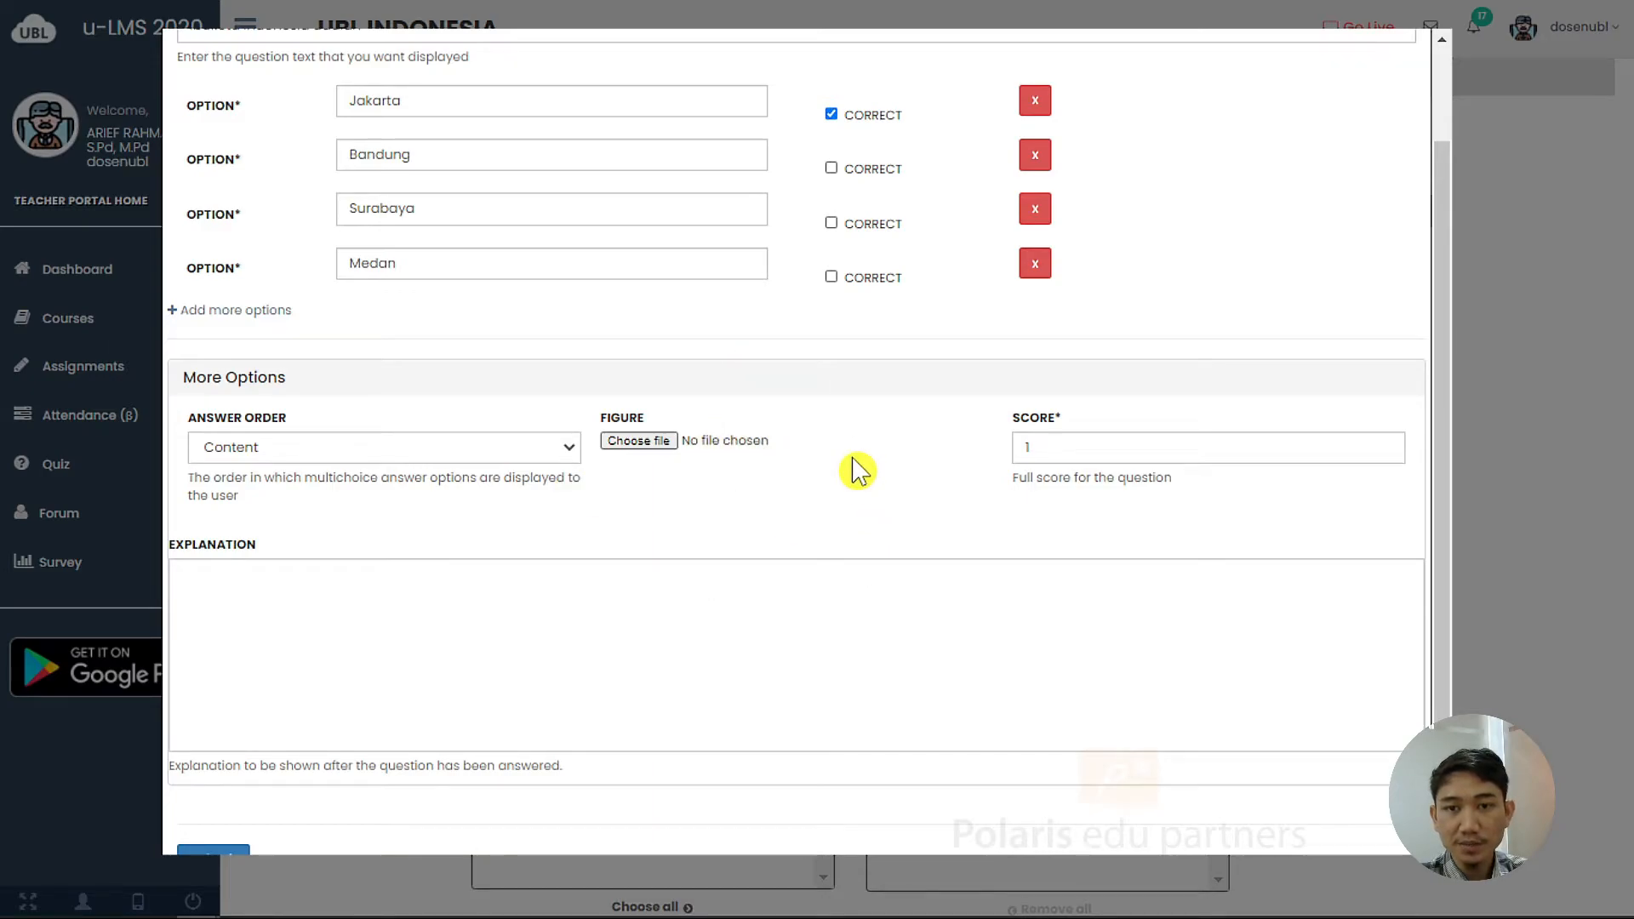
left_click(1072, 456)
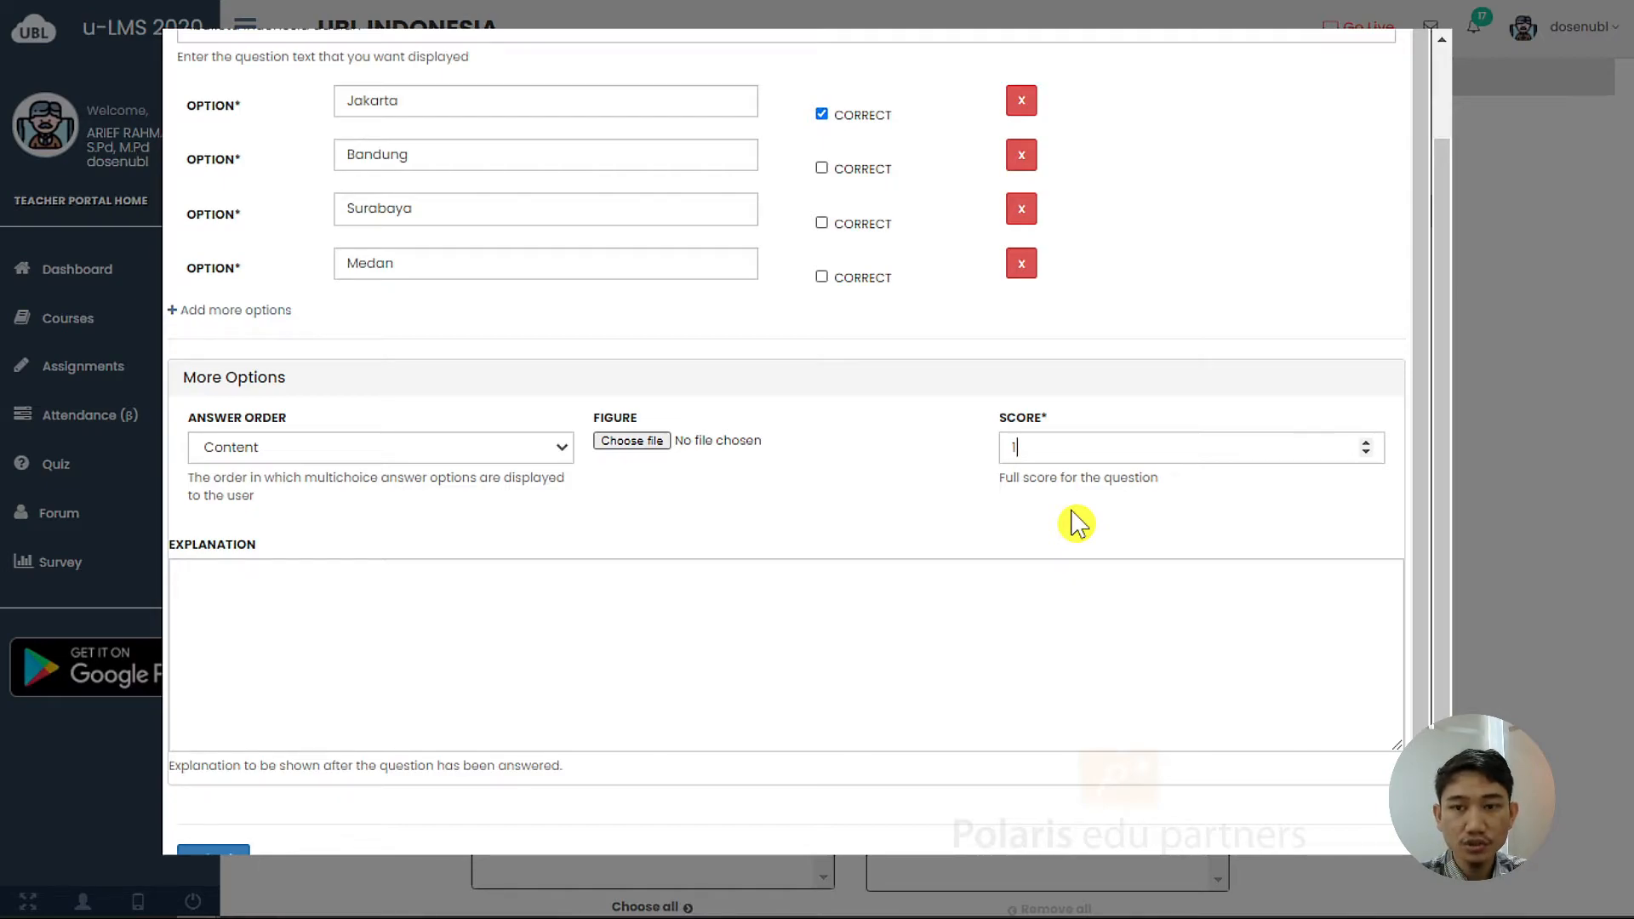
type("0")
scroll(1072, 515, "down", 1)
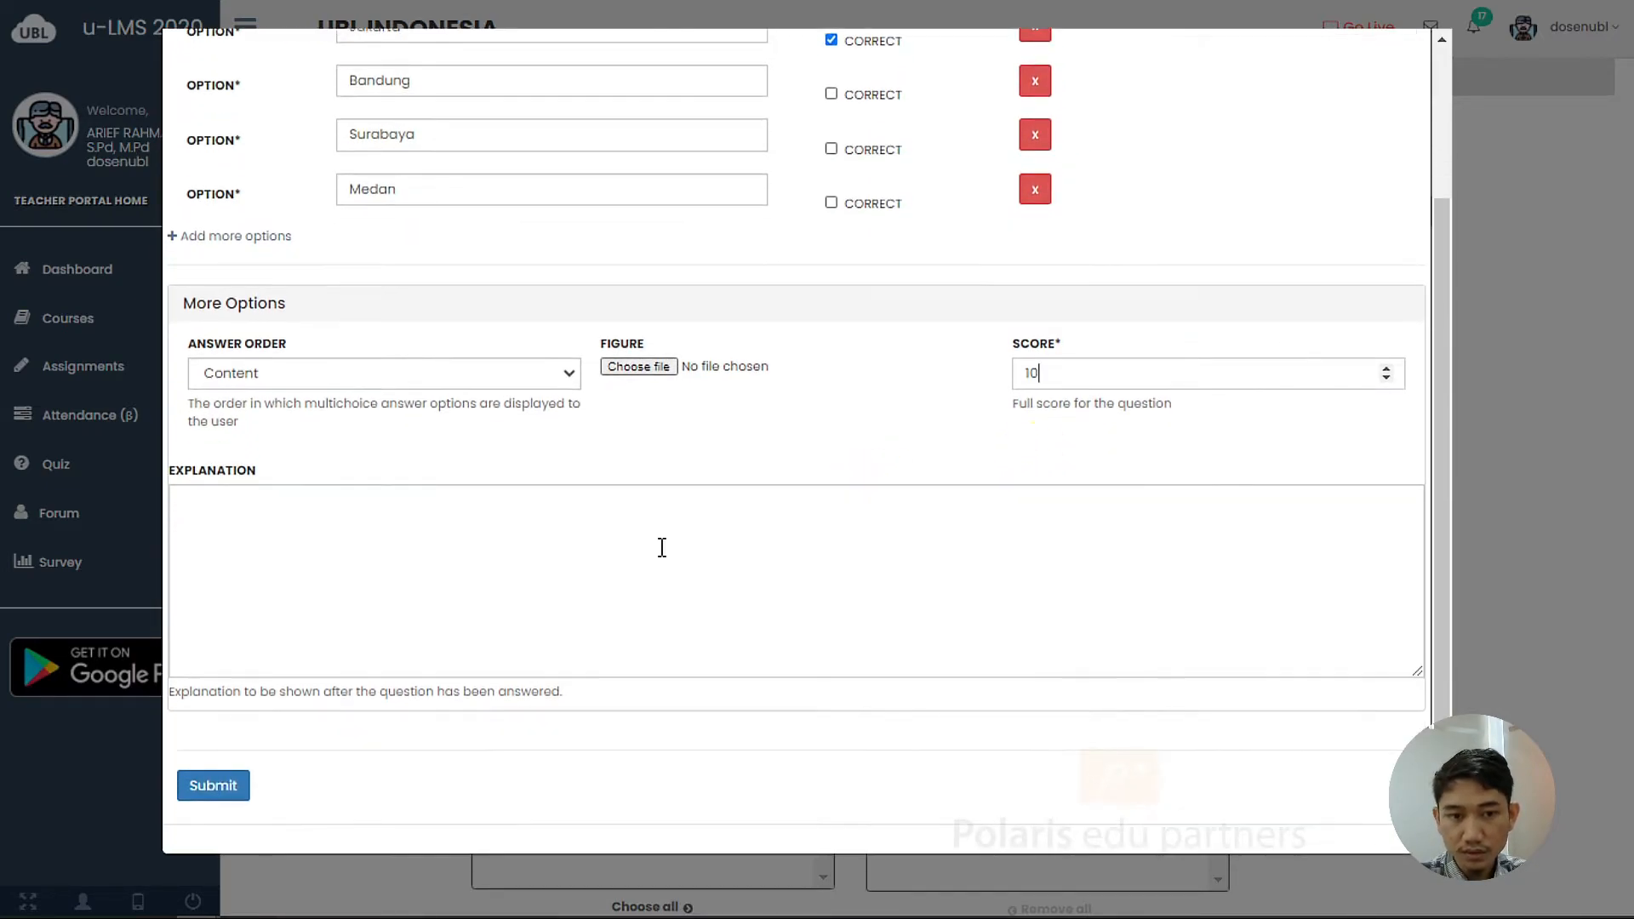
left_click(242, 786)
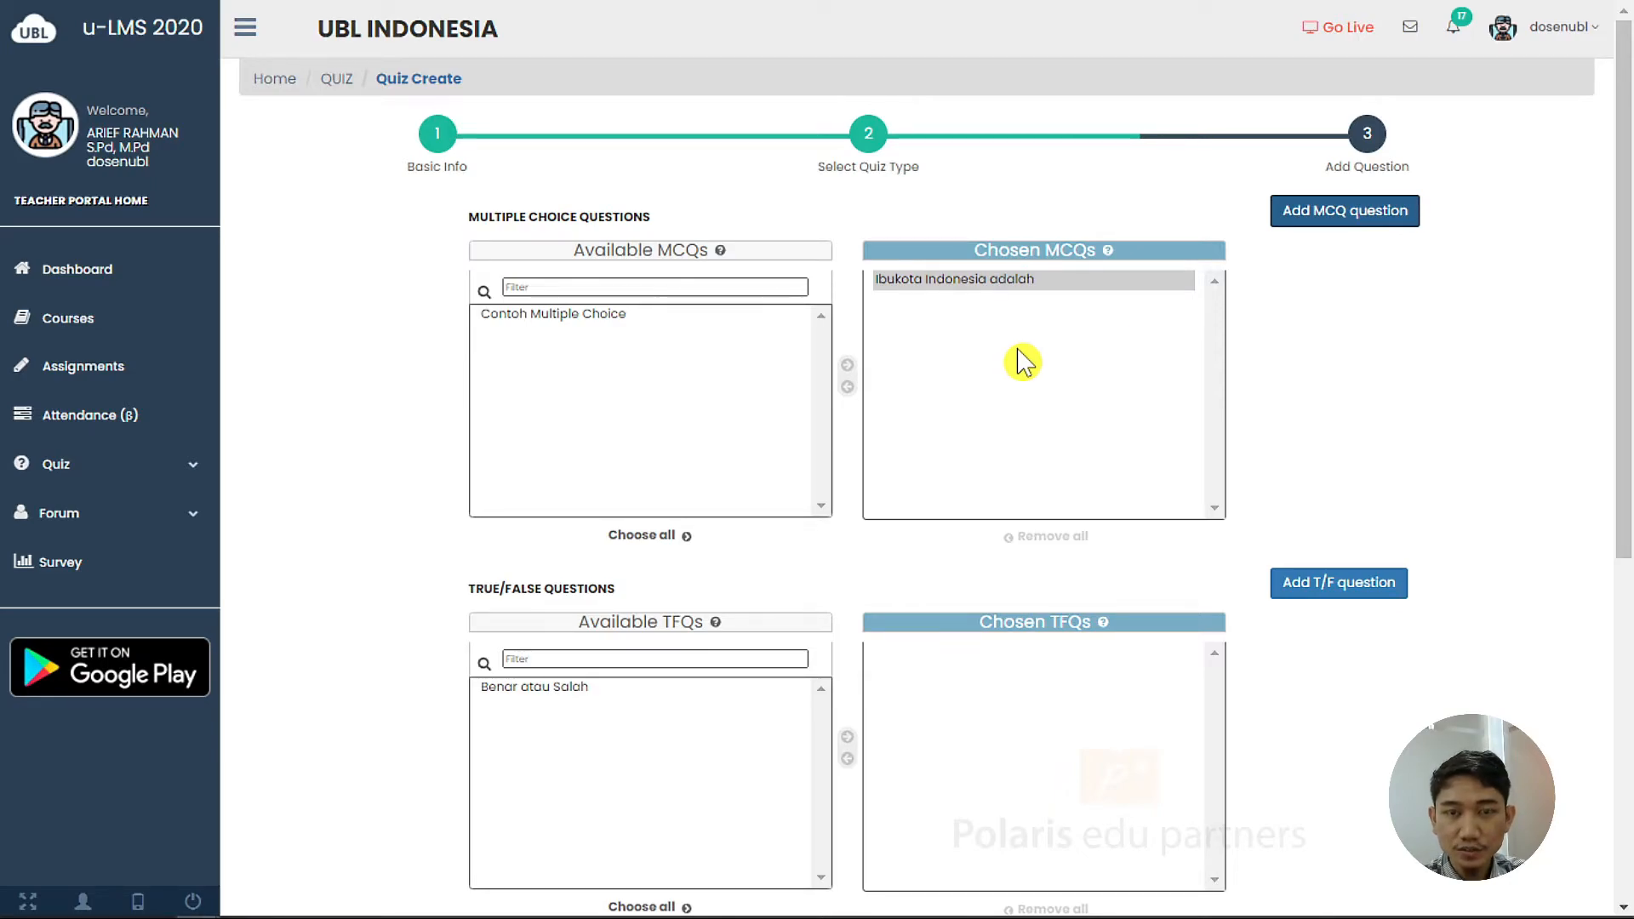
Add the true/false question 'Benar atau Salah' to the quiz's chosen questions and submit
left_click(1064, 351)
scroll(984, 391, "down", 3)
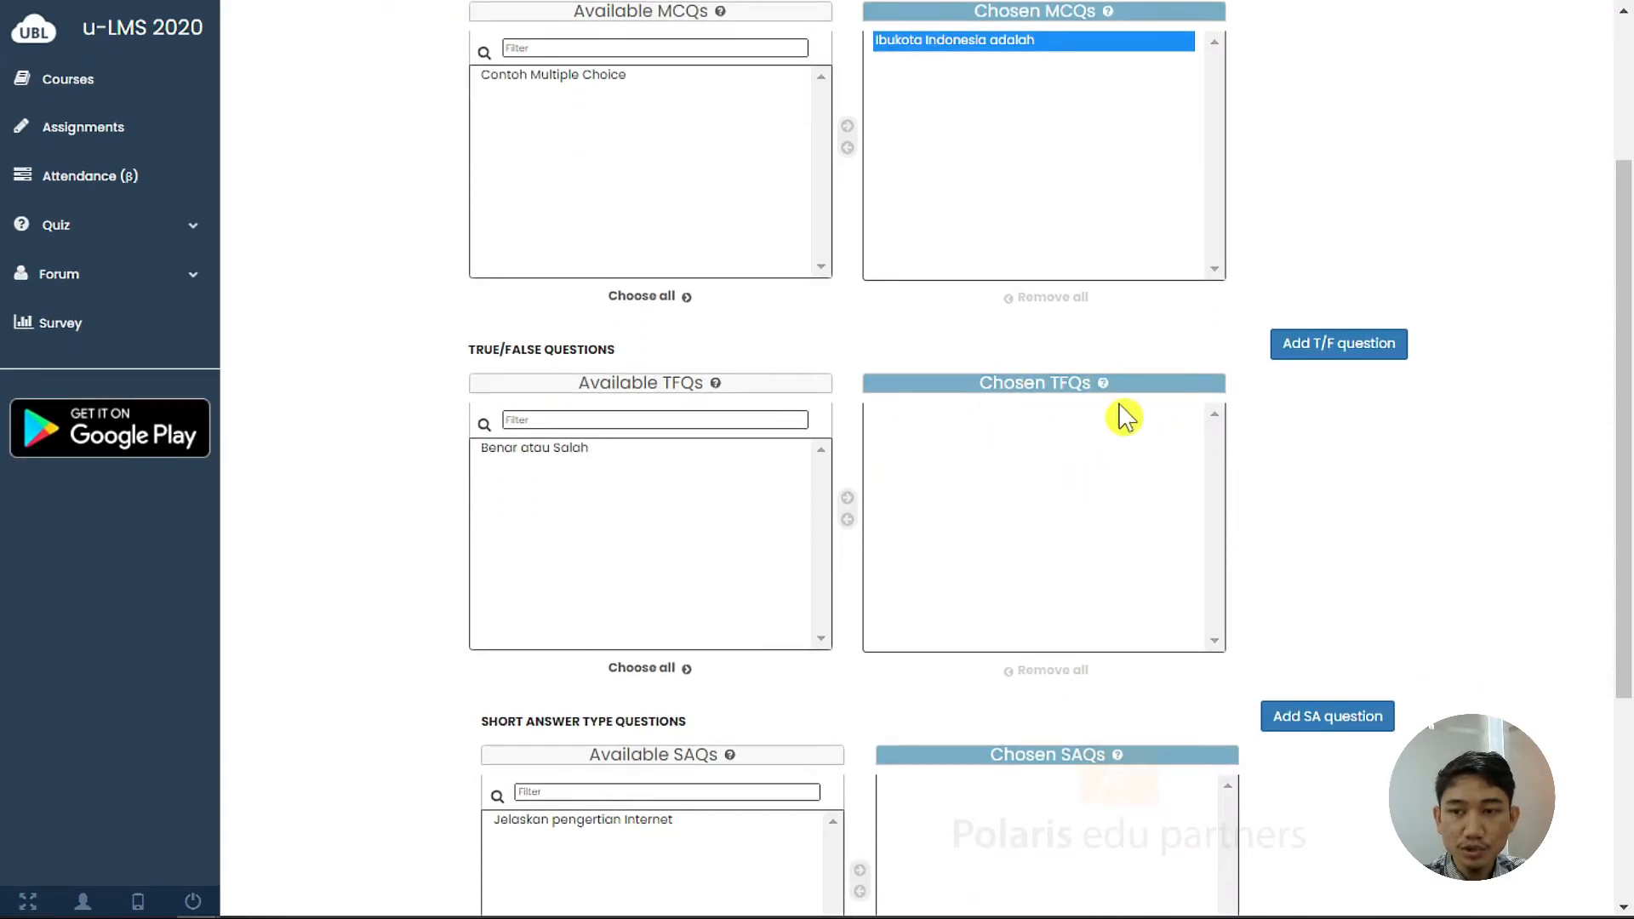
scroll(647, 446, "down", 2)
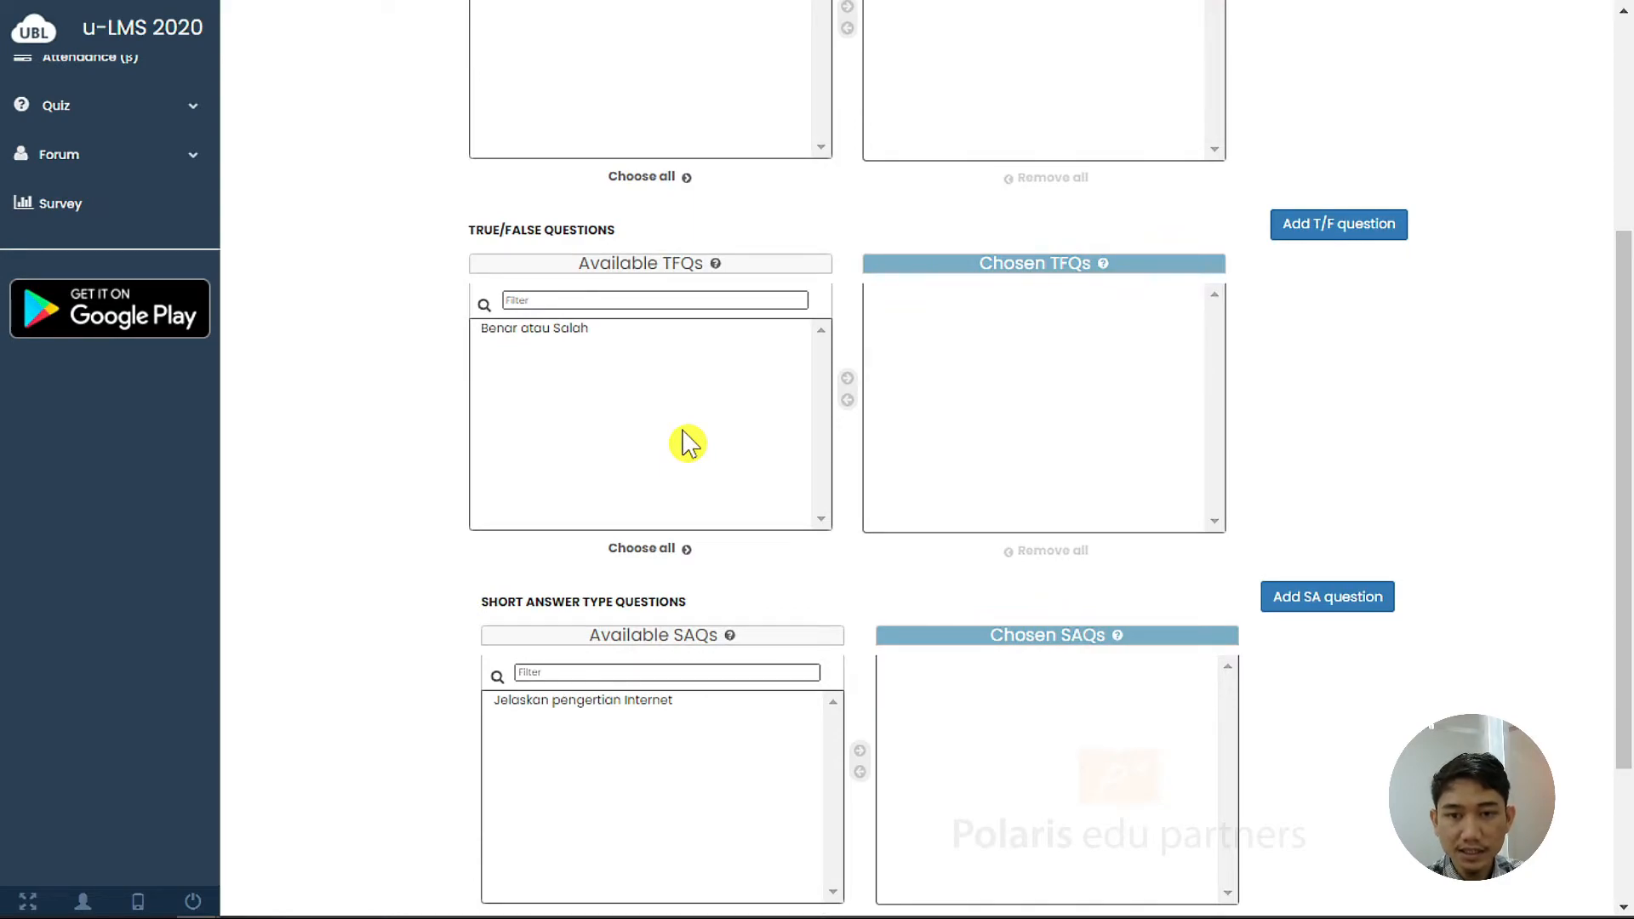
left_click(582, 331)
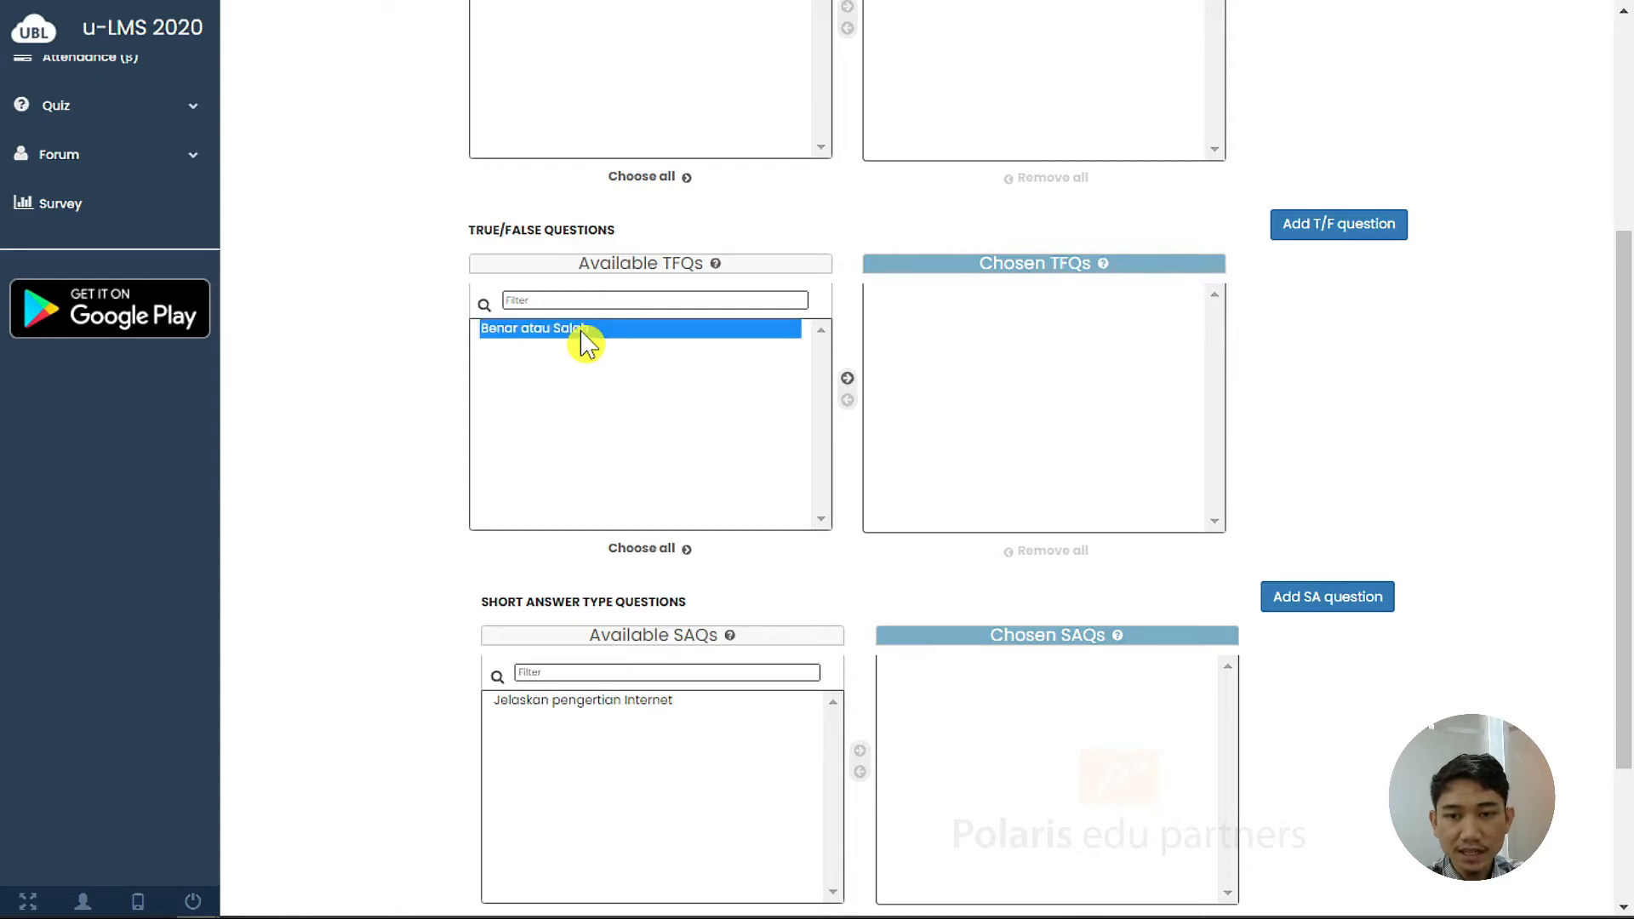
left_click(847, 379)
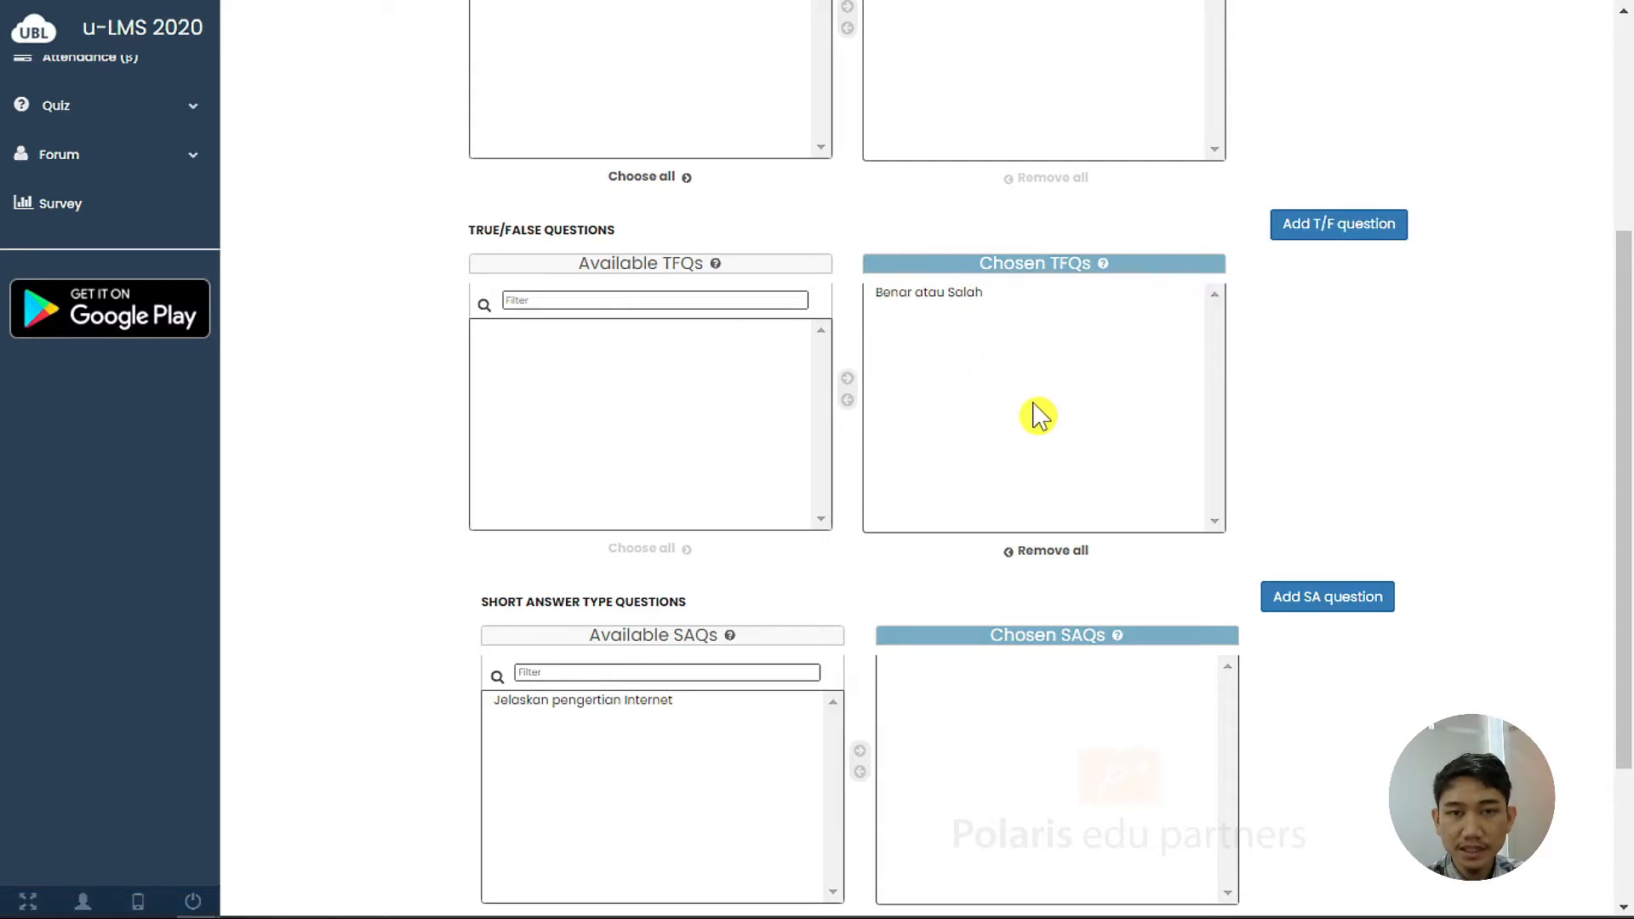
scroll(1033, 404, "down", 2)
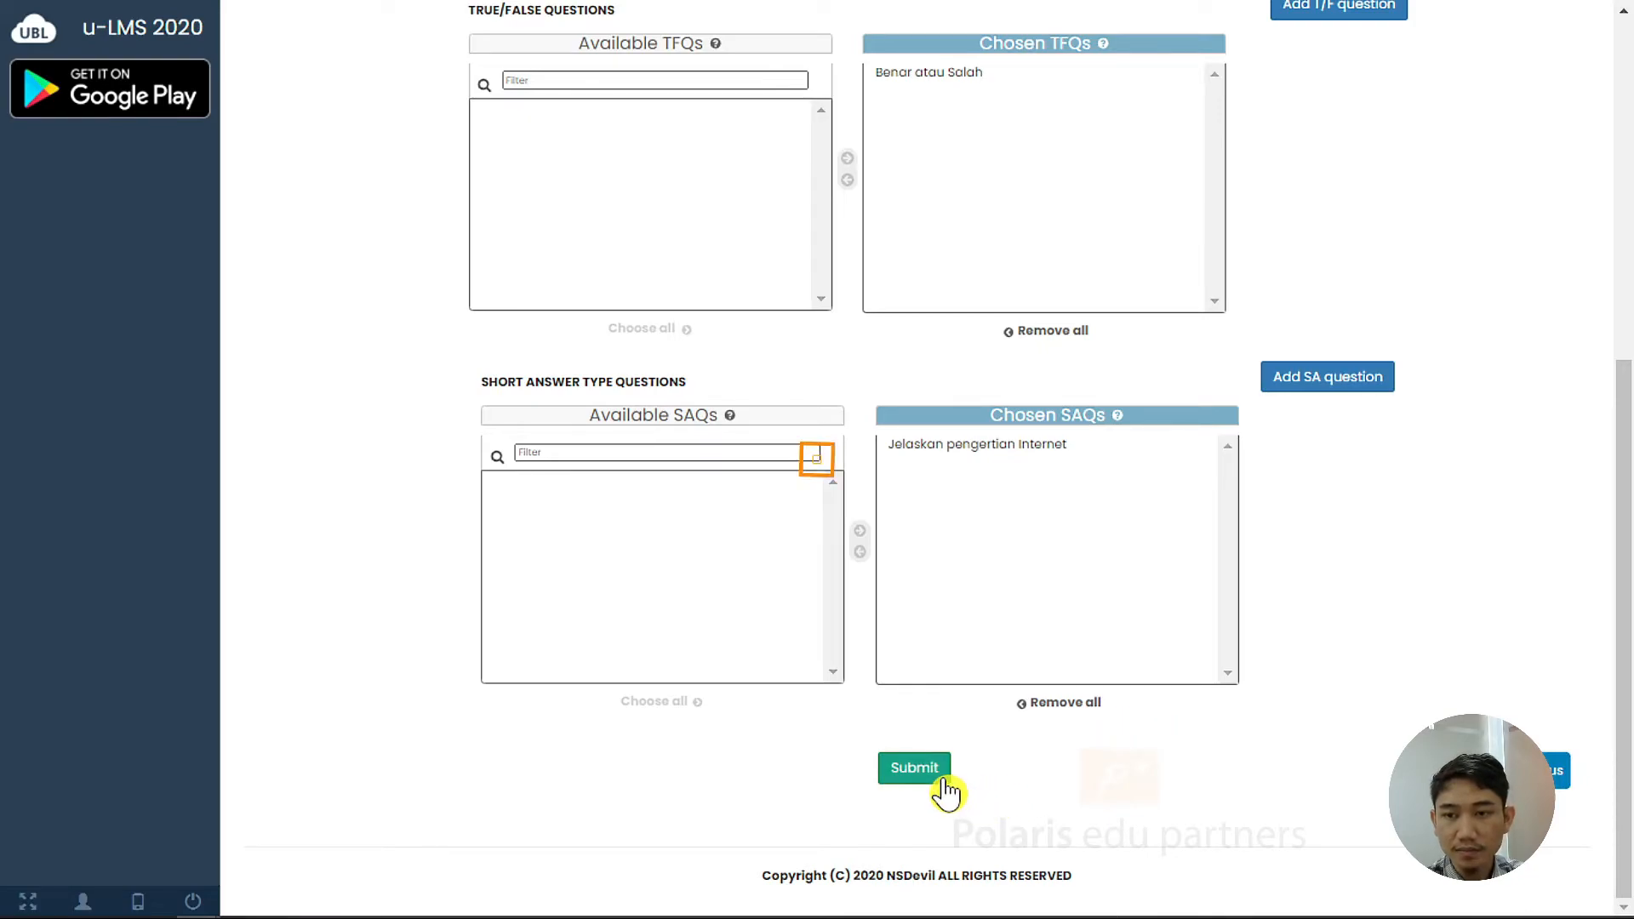
left_click(914, 768)
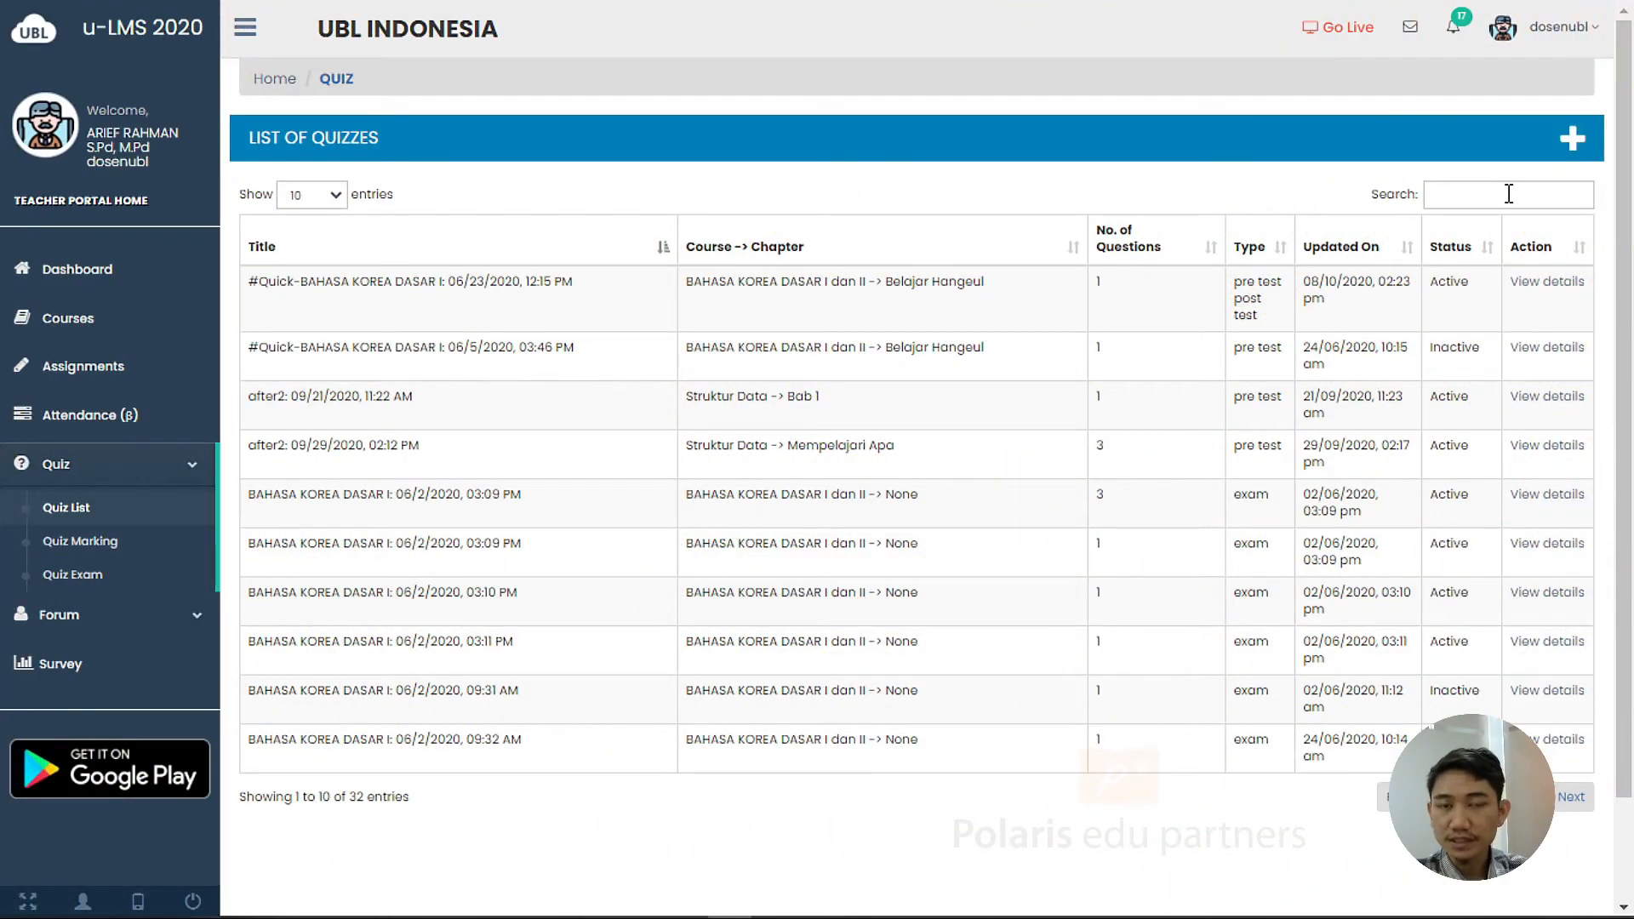
Search the quiz list for 'quiz 1' and open the Quiz 1 UBL details
left_click(1509, 194)
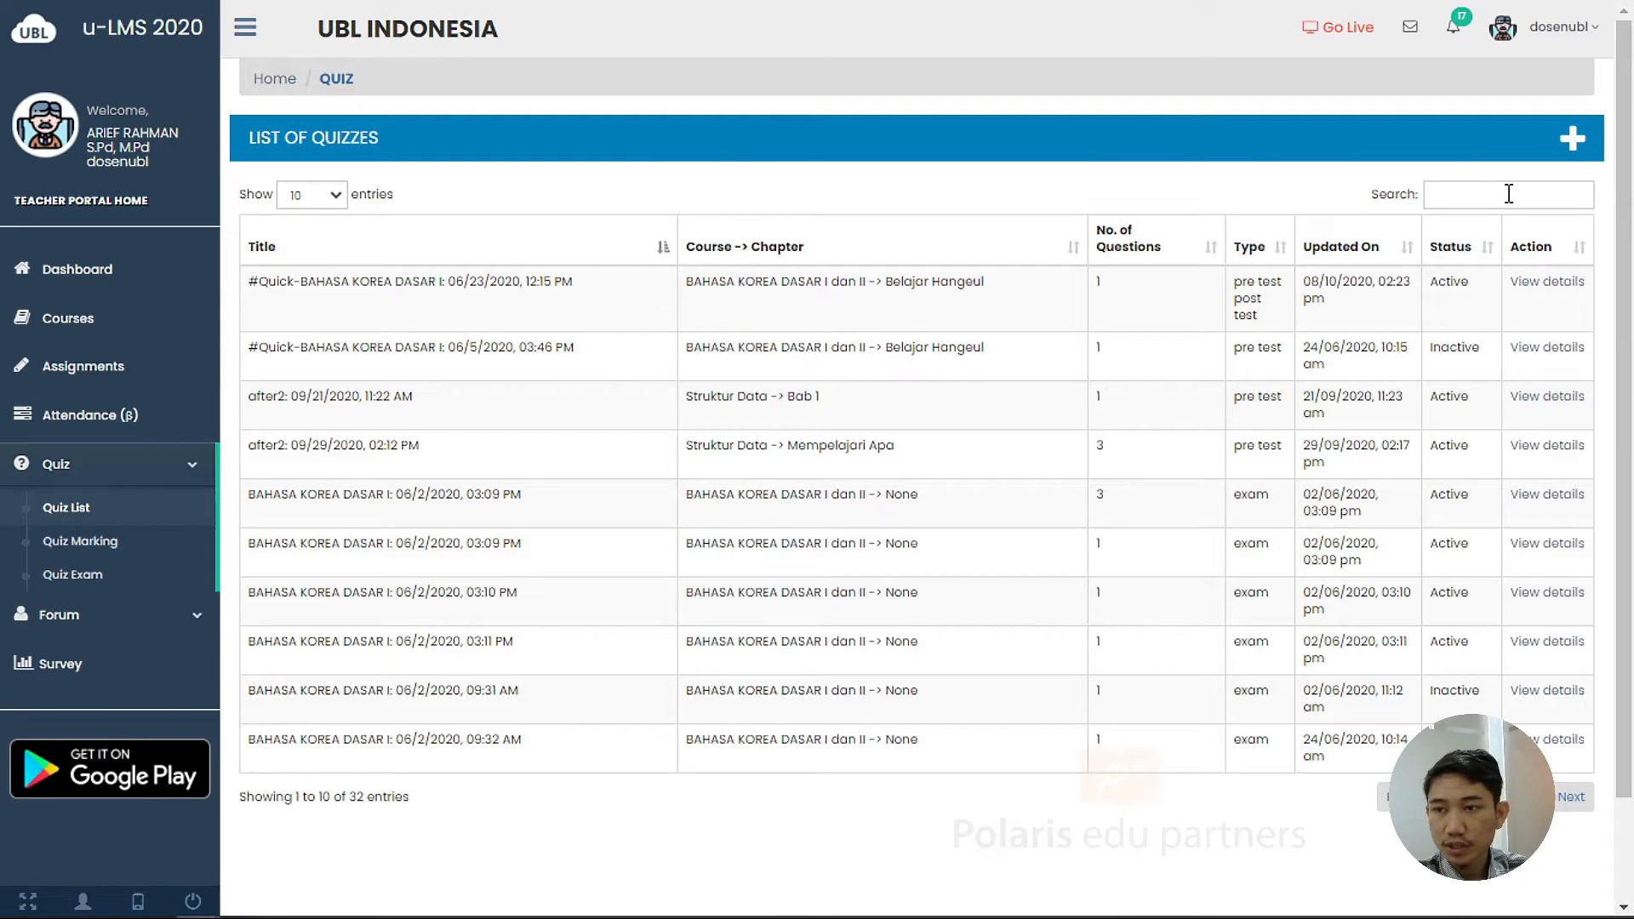
type("quiz 1")
left_click(1572, 390)
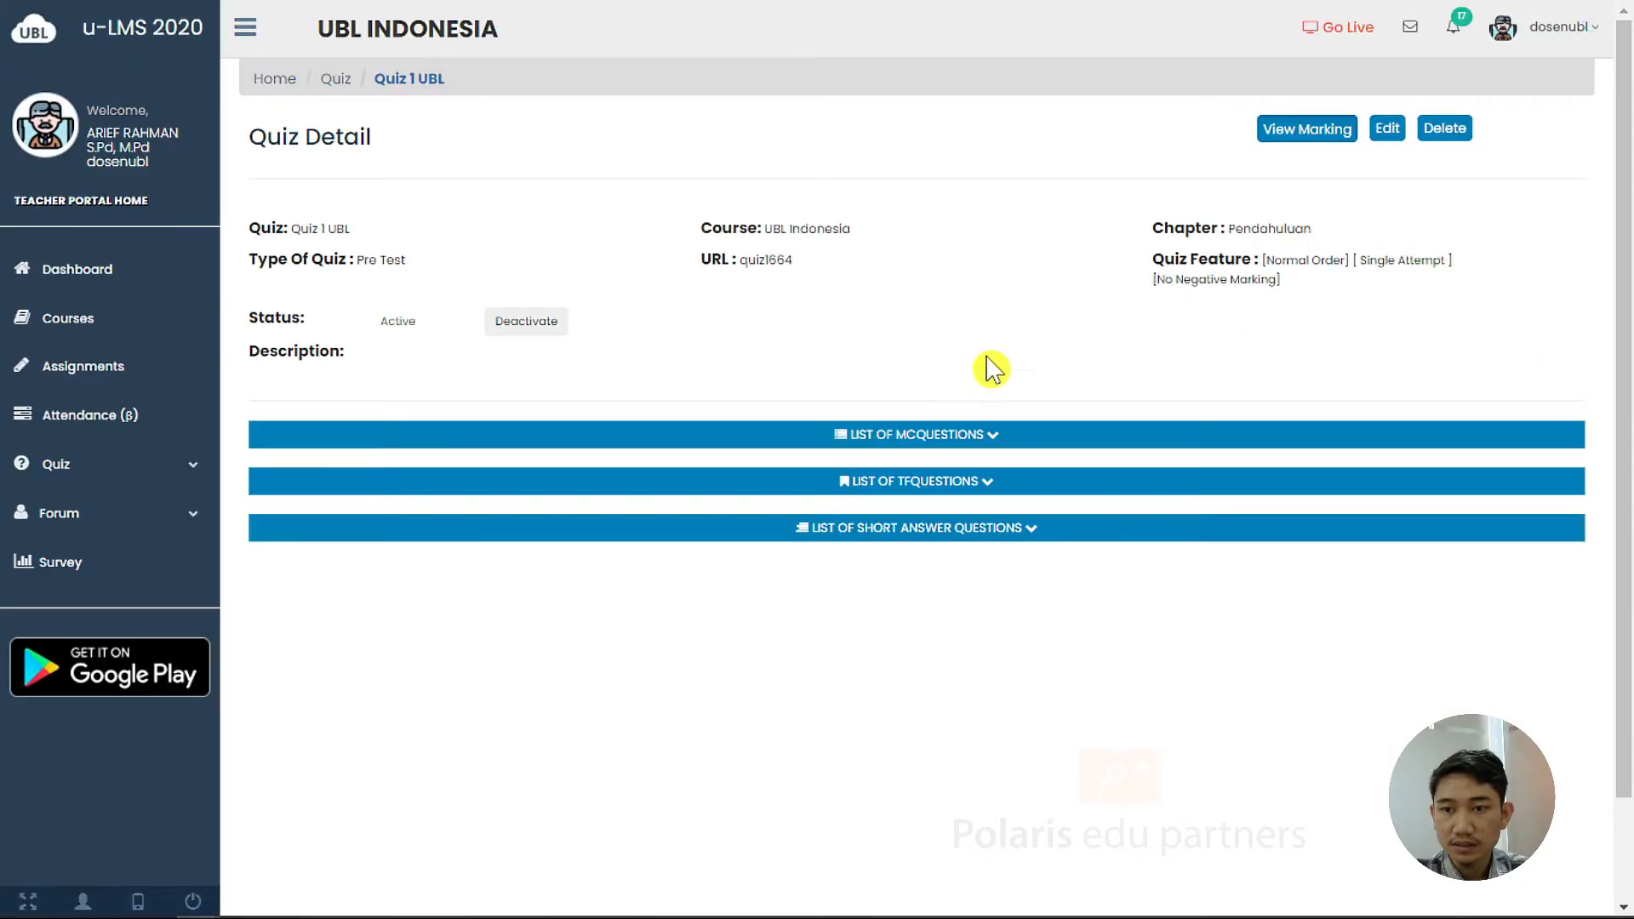
Expand the MCQ, true/false and short-answer question lists of Quiz 1 UBL
left_click(985, 435)
left_click(959, 523)
left_click(1032, 626)
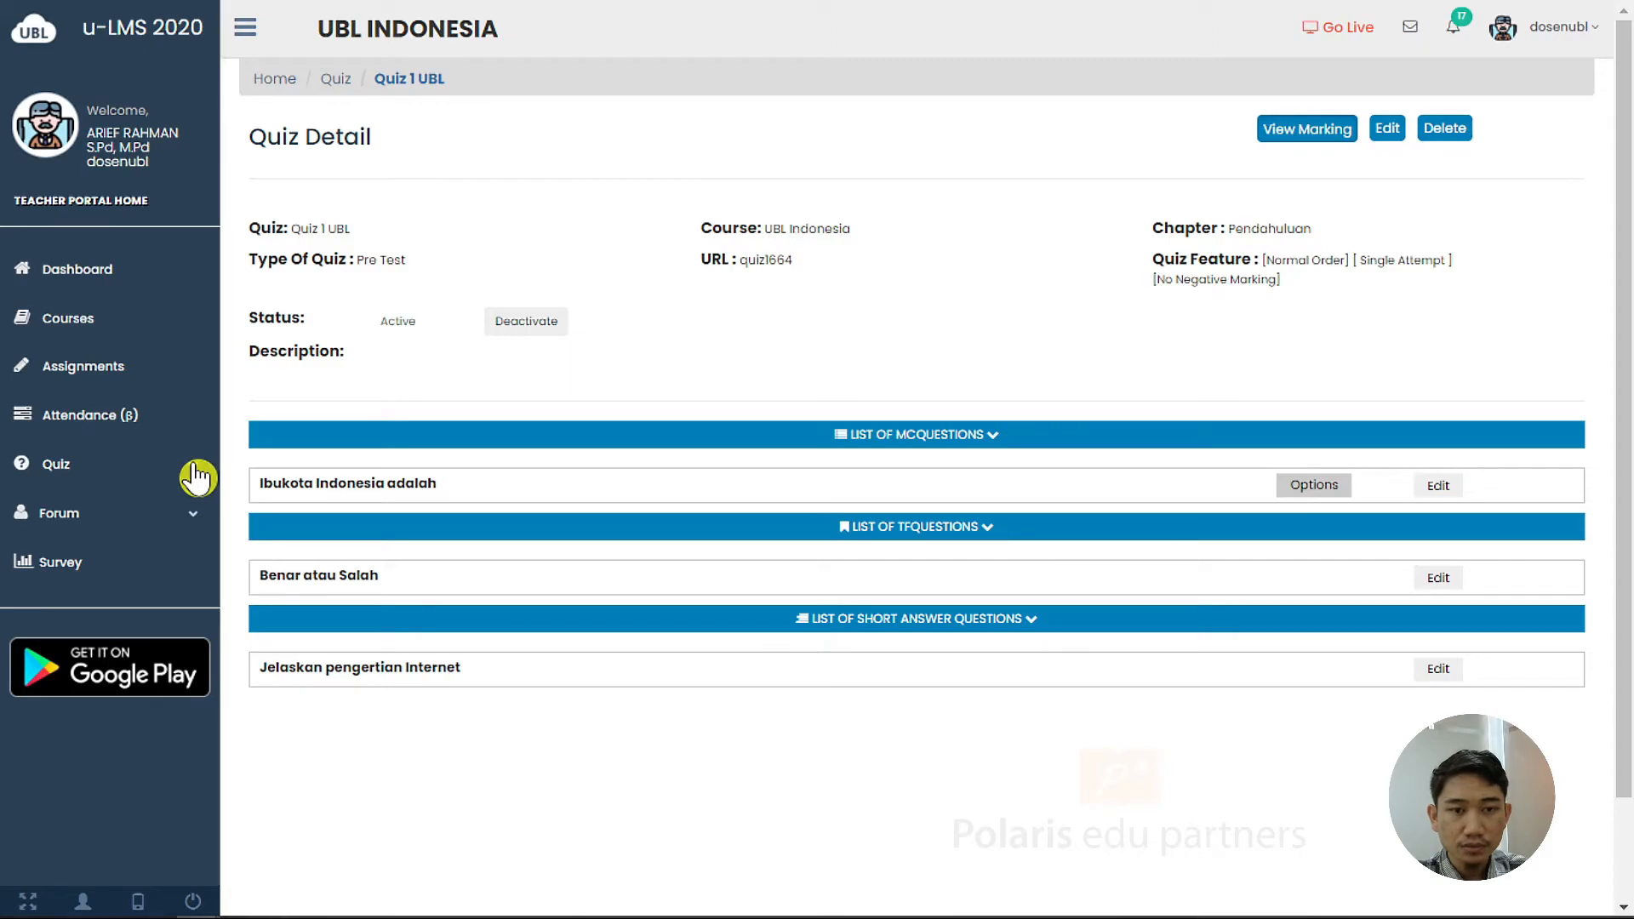
left_click(195, 477)
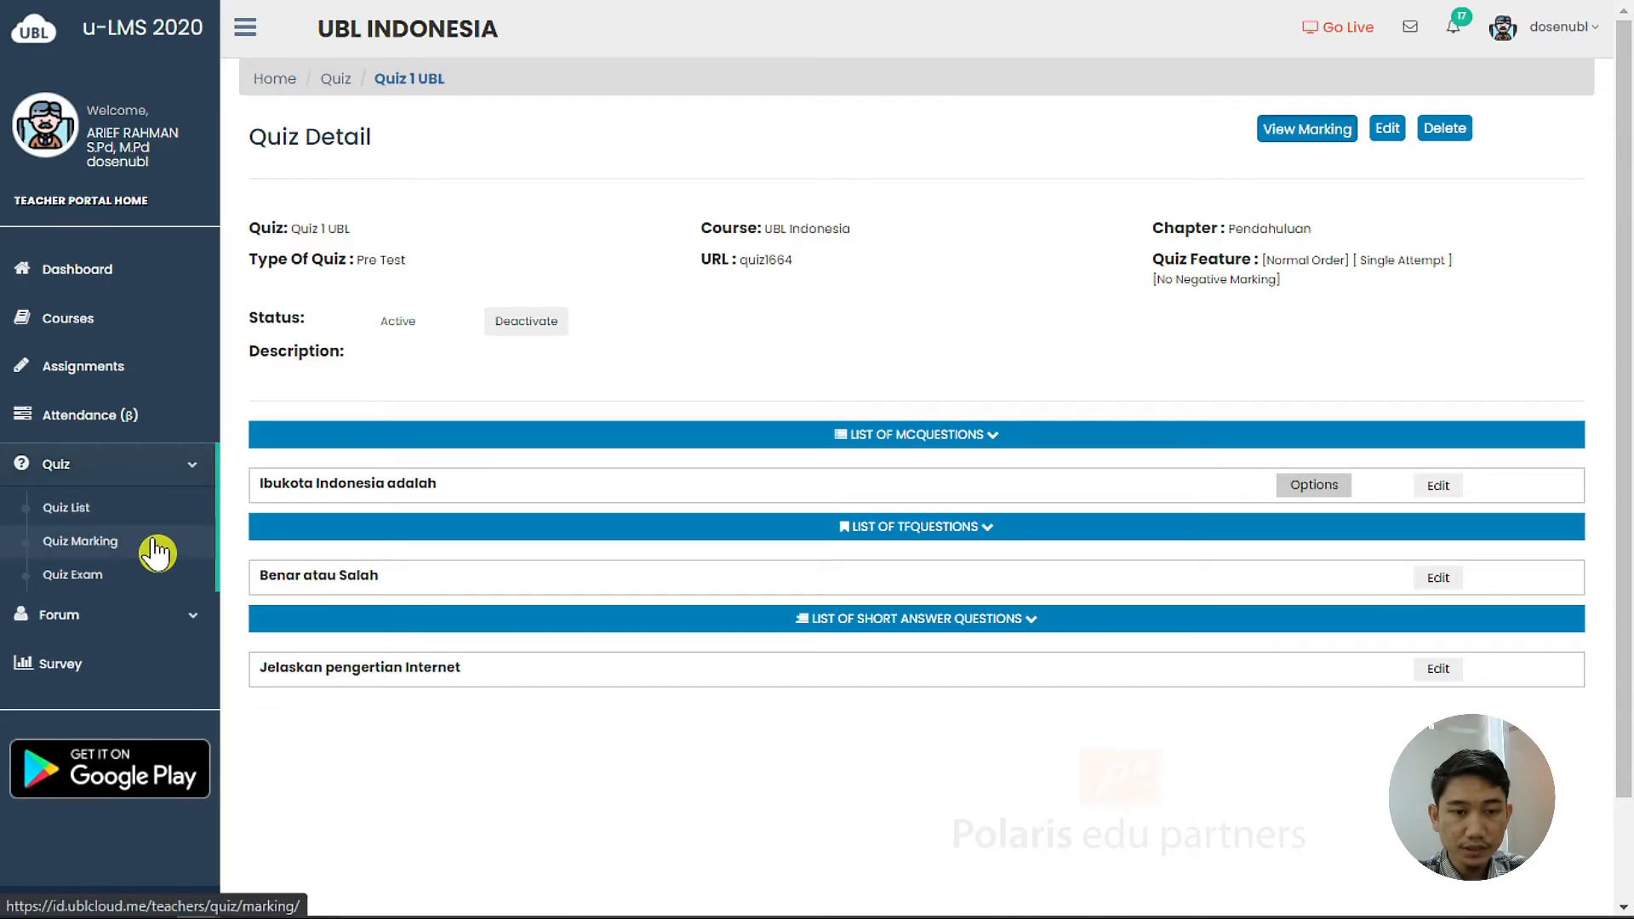
Open Quiz Marking for Quiz 1 UBL via a 'quiz' search, showing all sessions
left_click(155, 553)
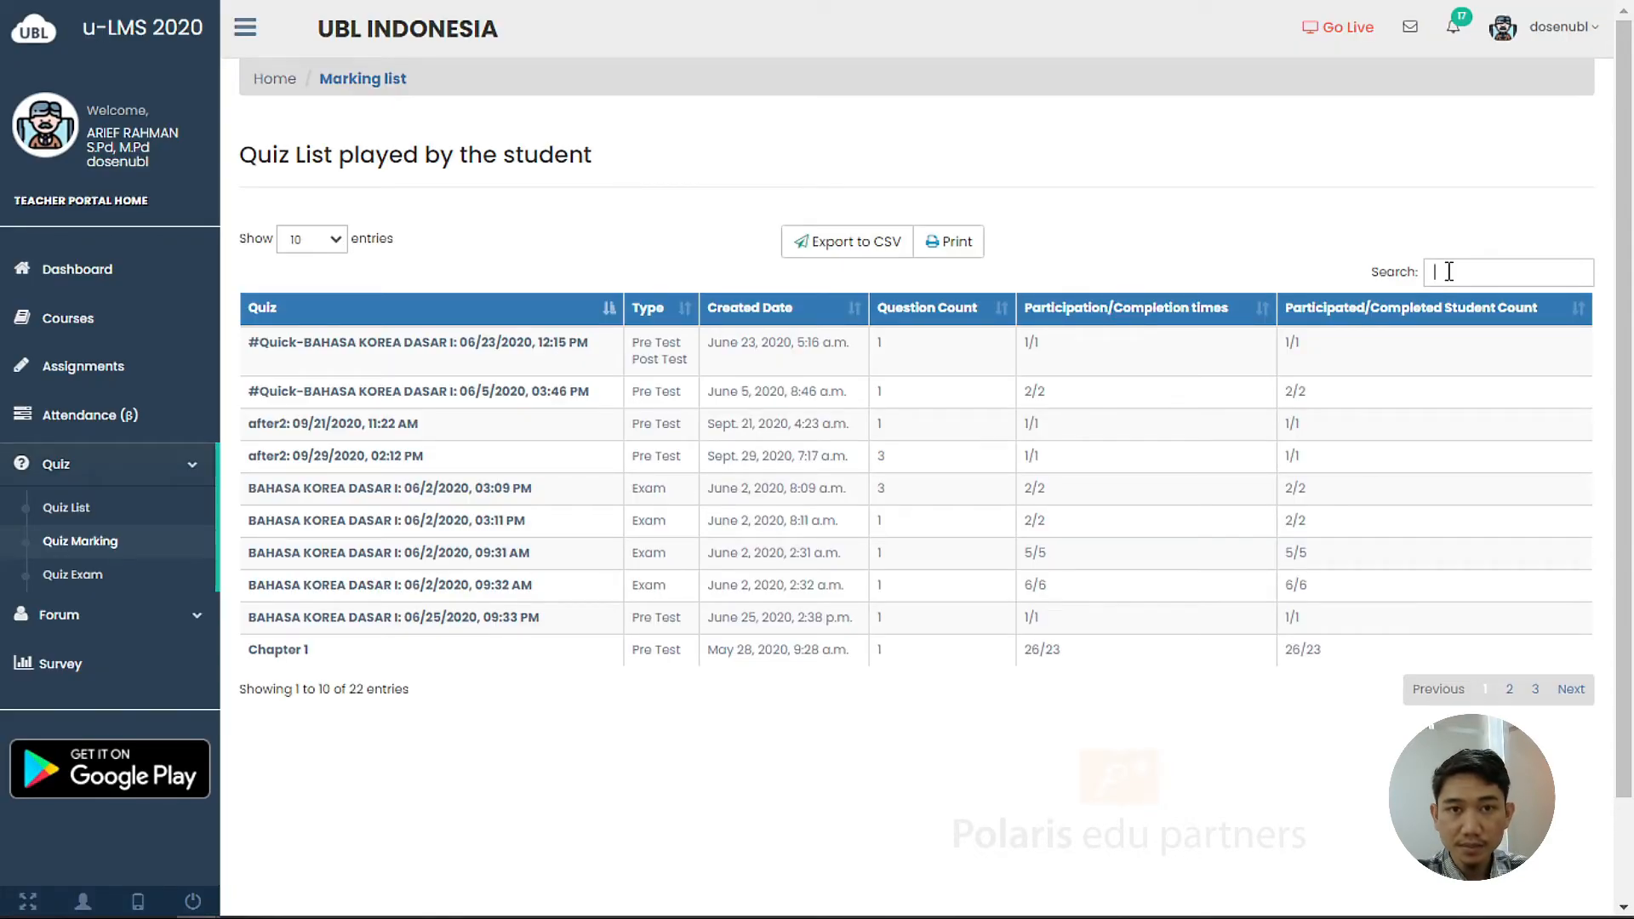
type("quiz 1")
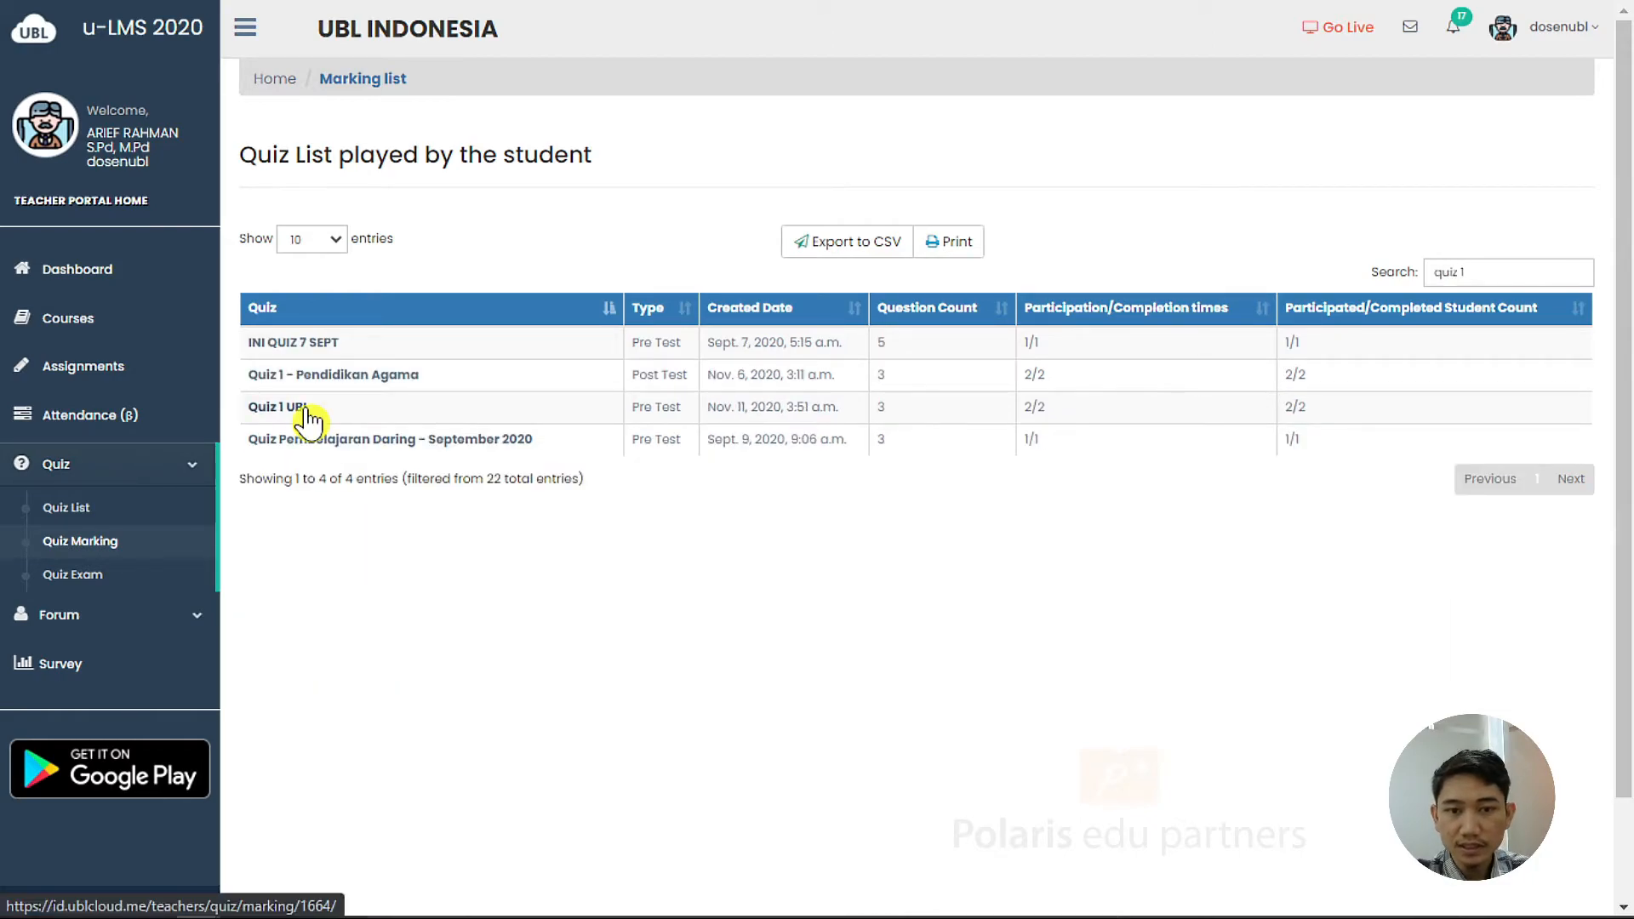
left_click(308, 414)
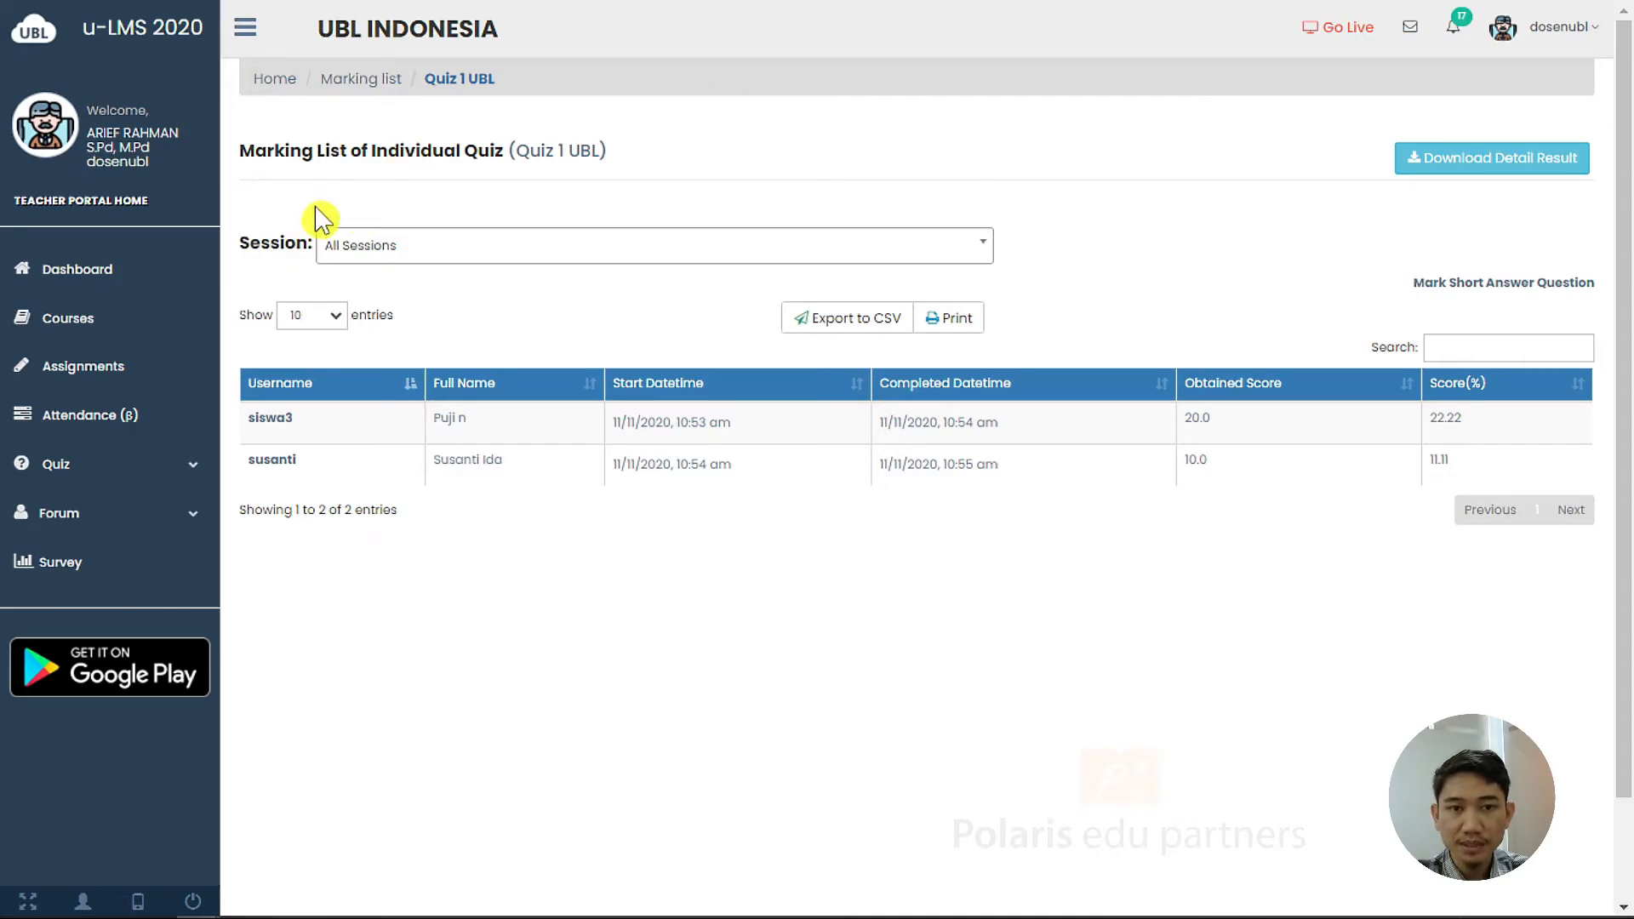
left_click(868, 253)
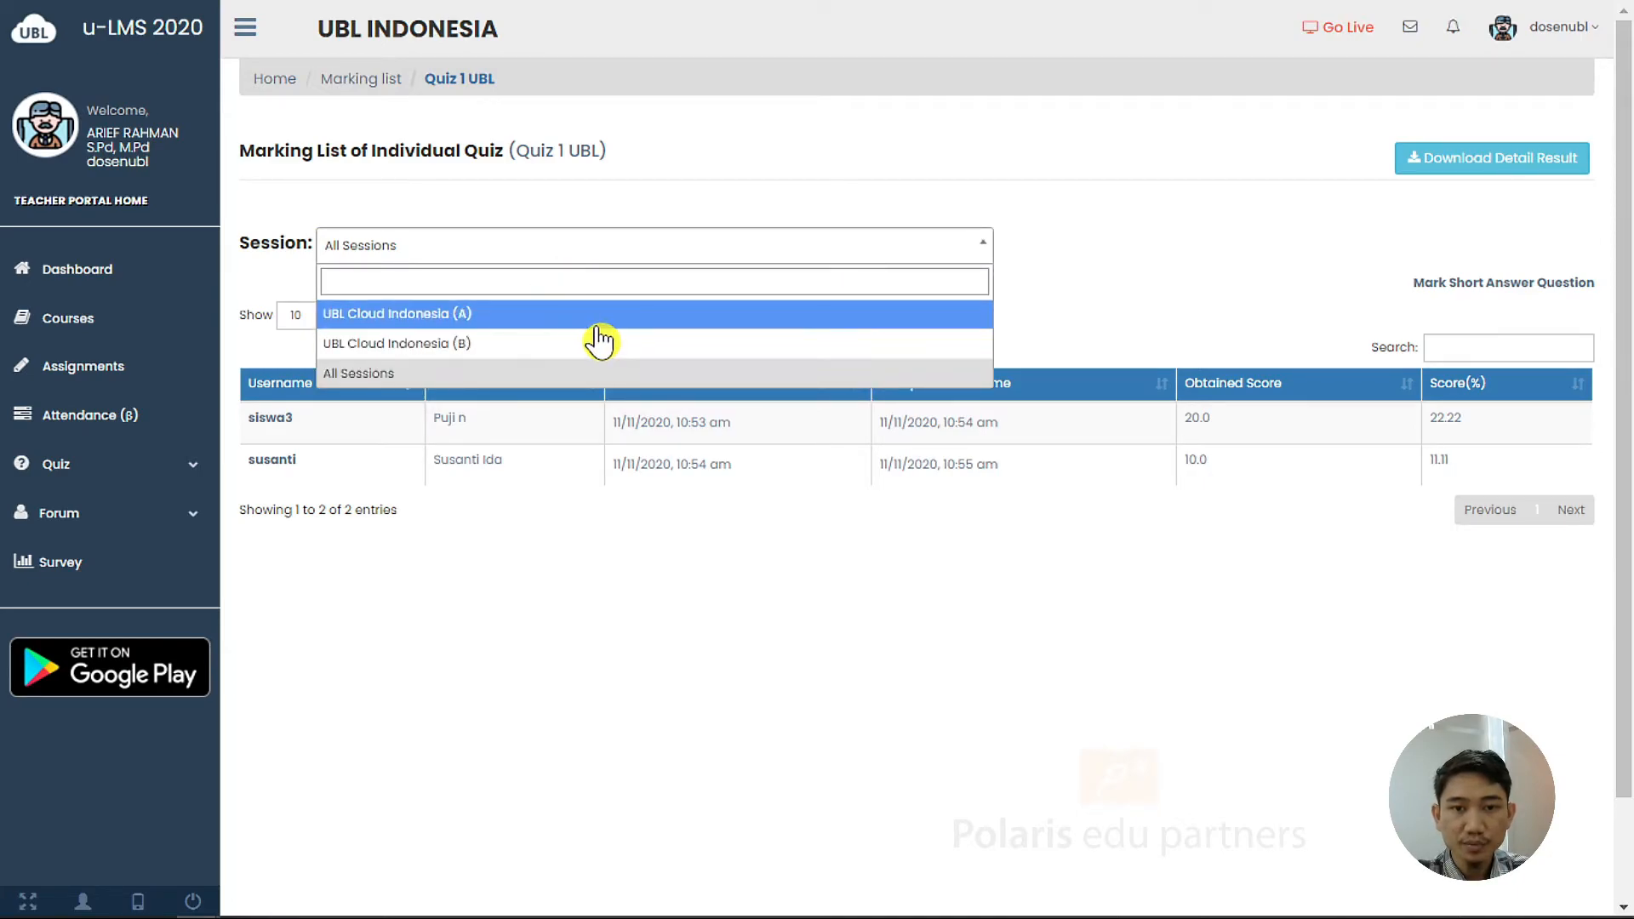
left_click(534, 379)
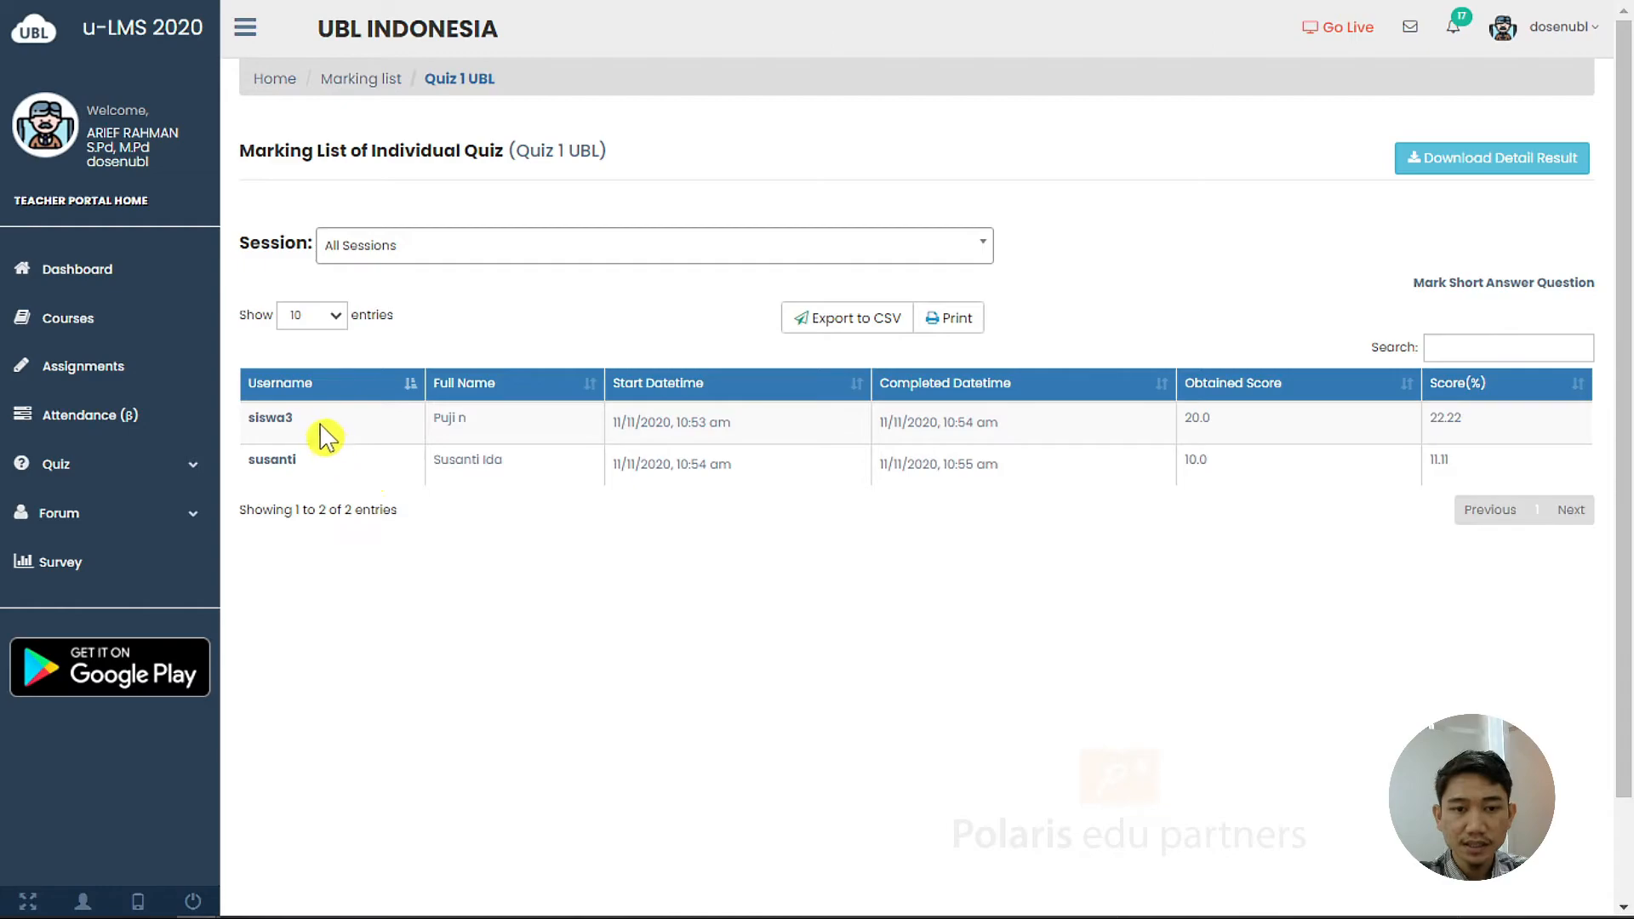
Review one student's answers, then open marking for the short-answer question
left_click(293, 482)
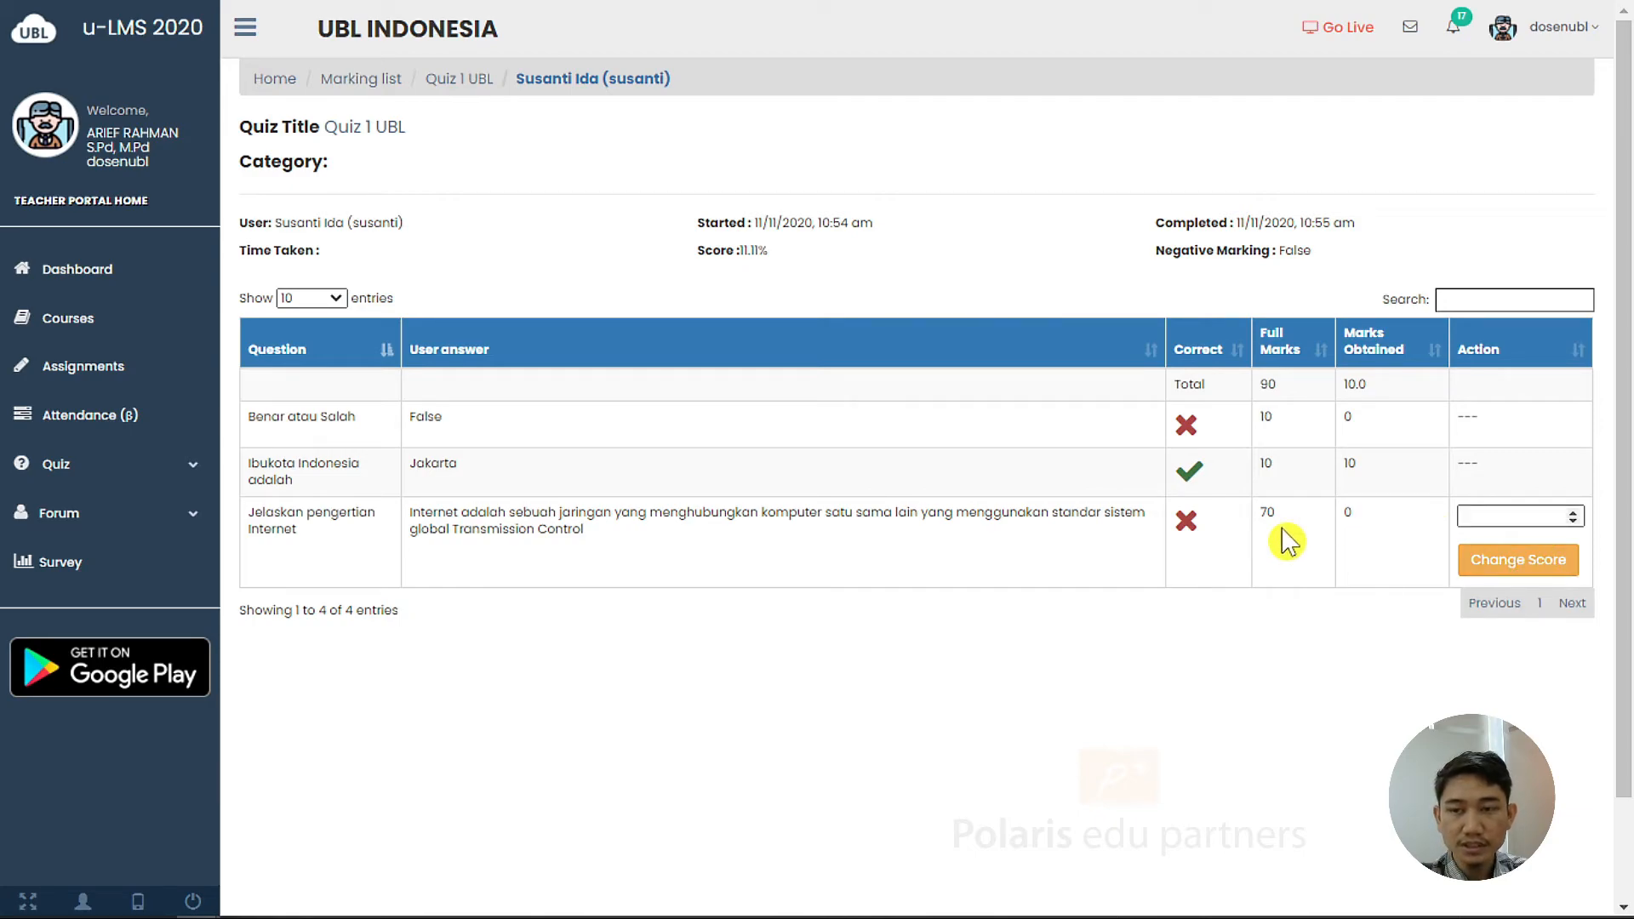
left_click(464, 83)
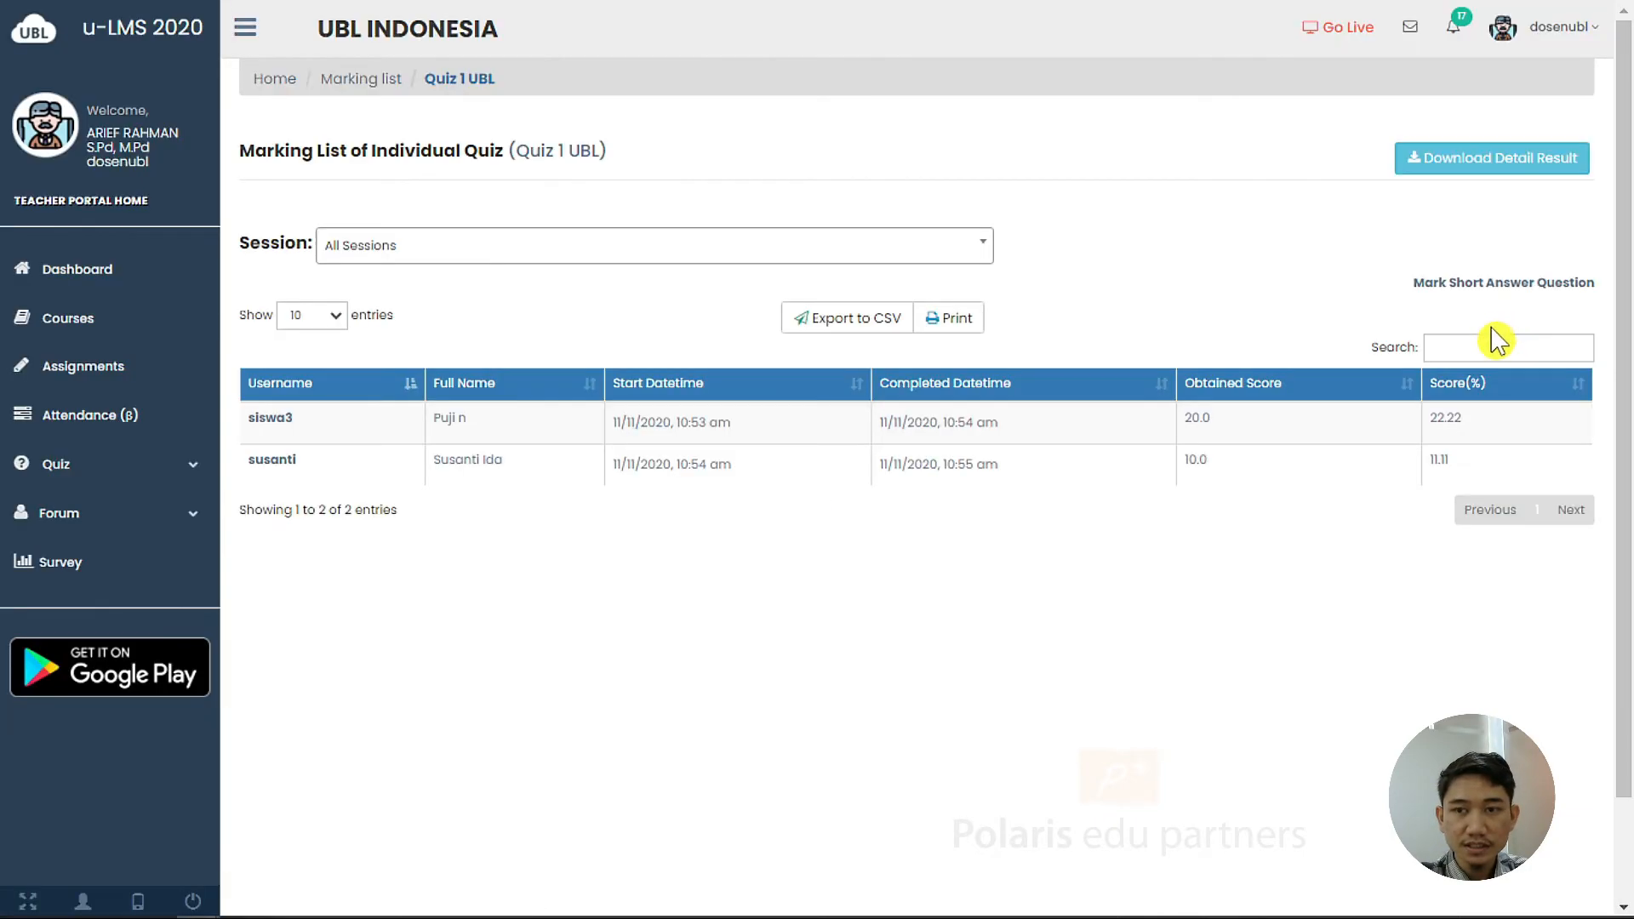
left_click(1544, 291)
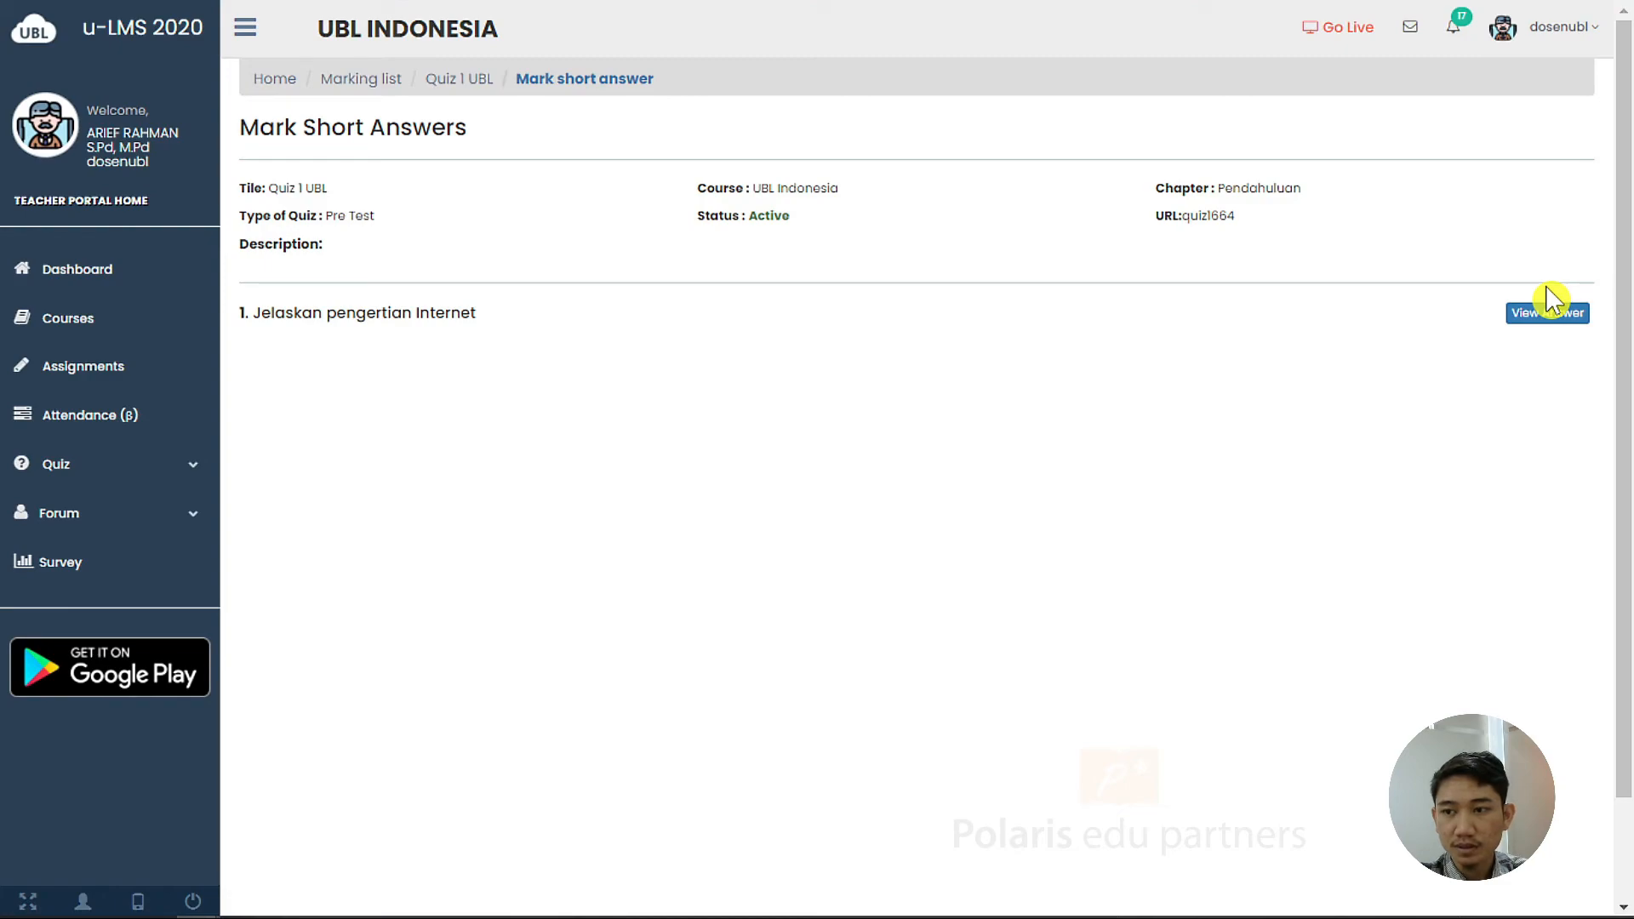
Score the two answers to 'Jelaskan pengertian Internet' 50 and 60, then return to the marking list
left_click(1581, 328)
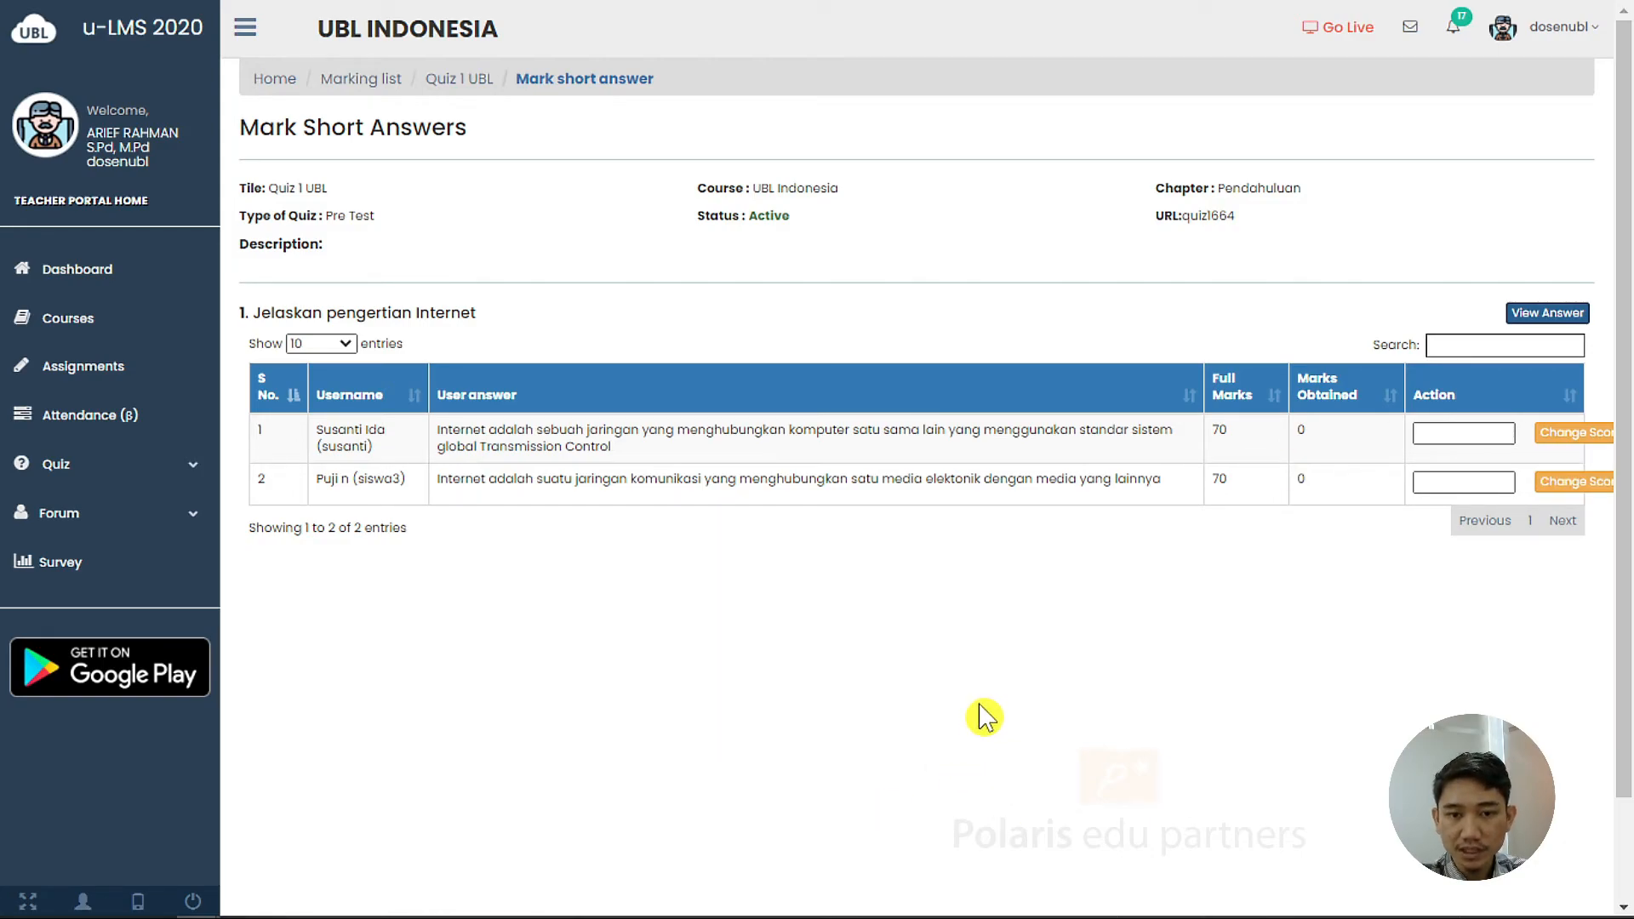
left_click(1460, 432)
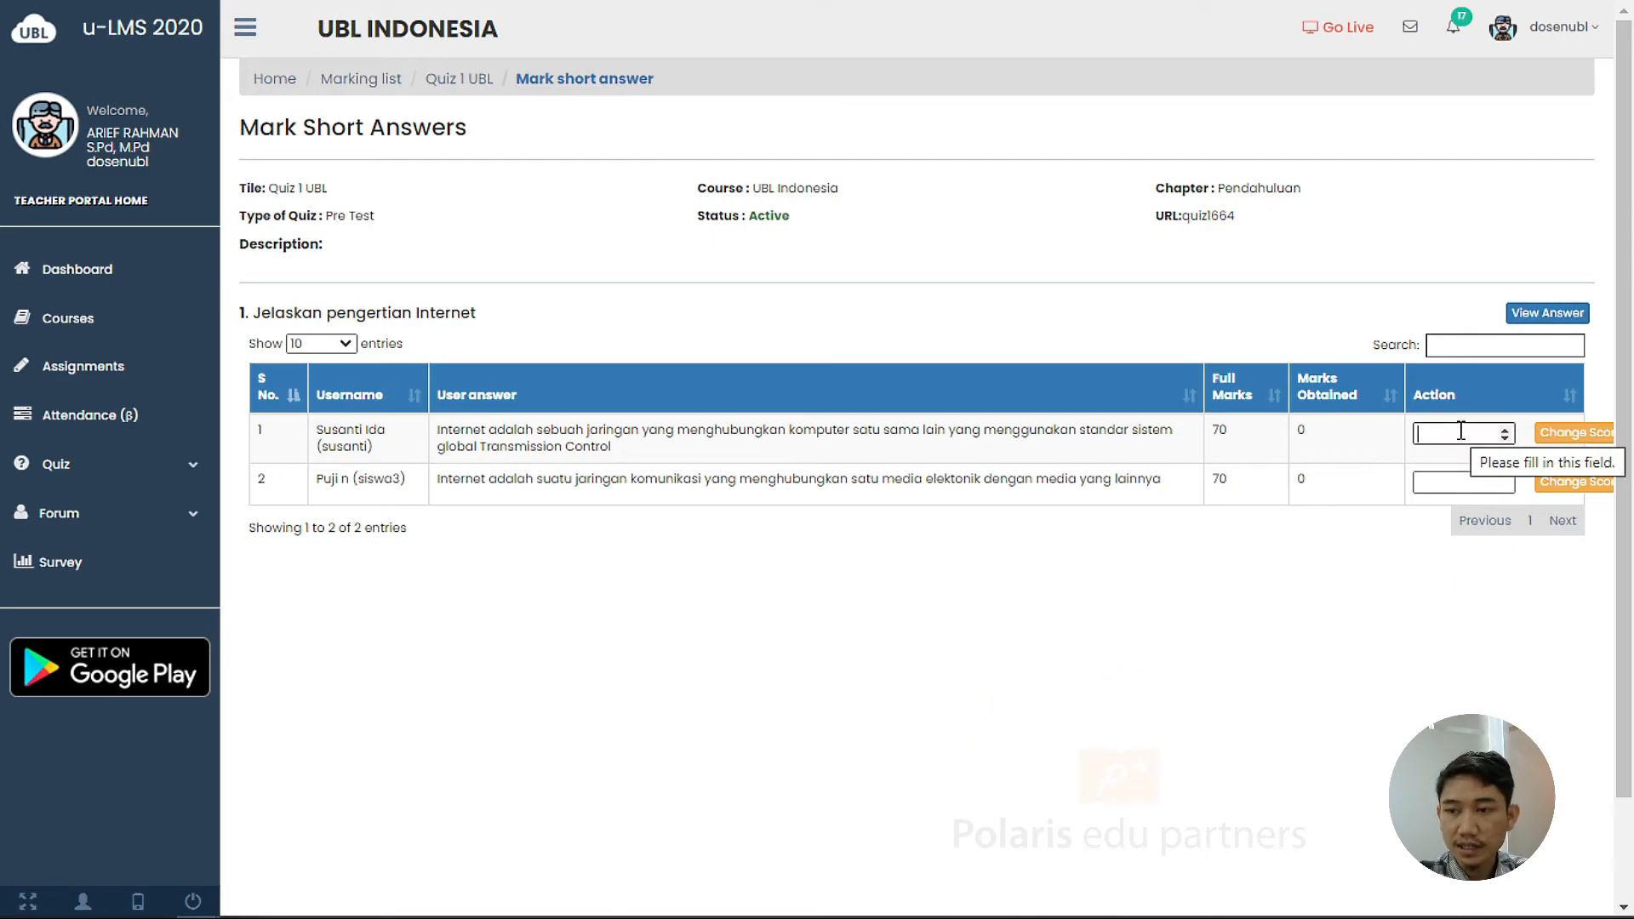
type("50")
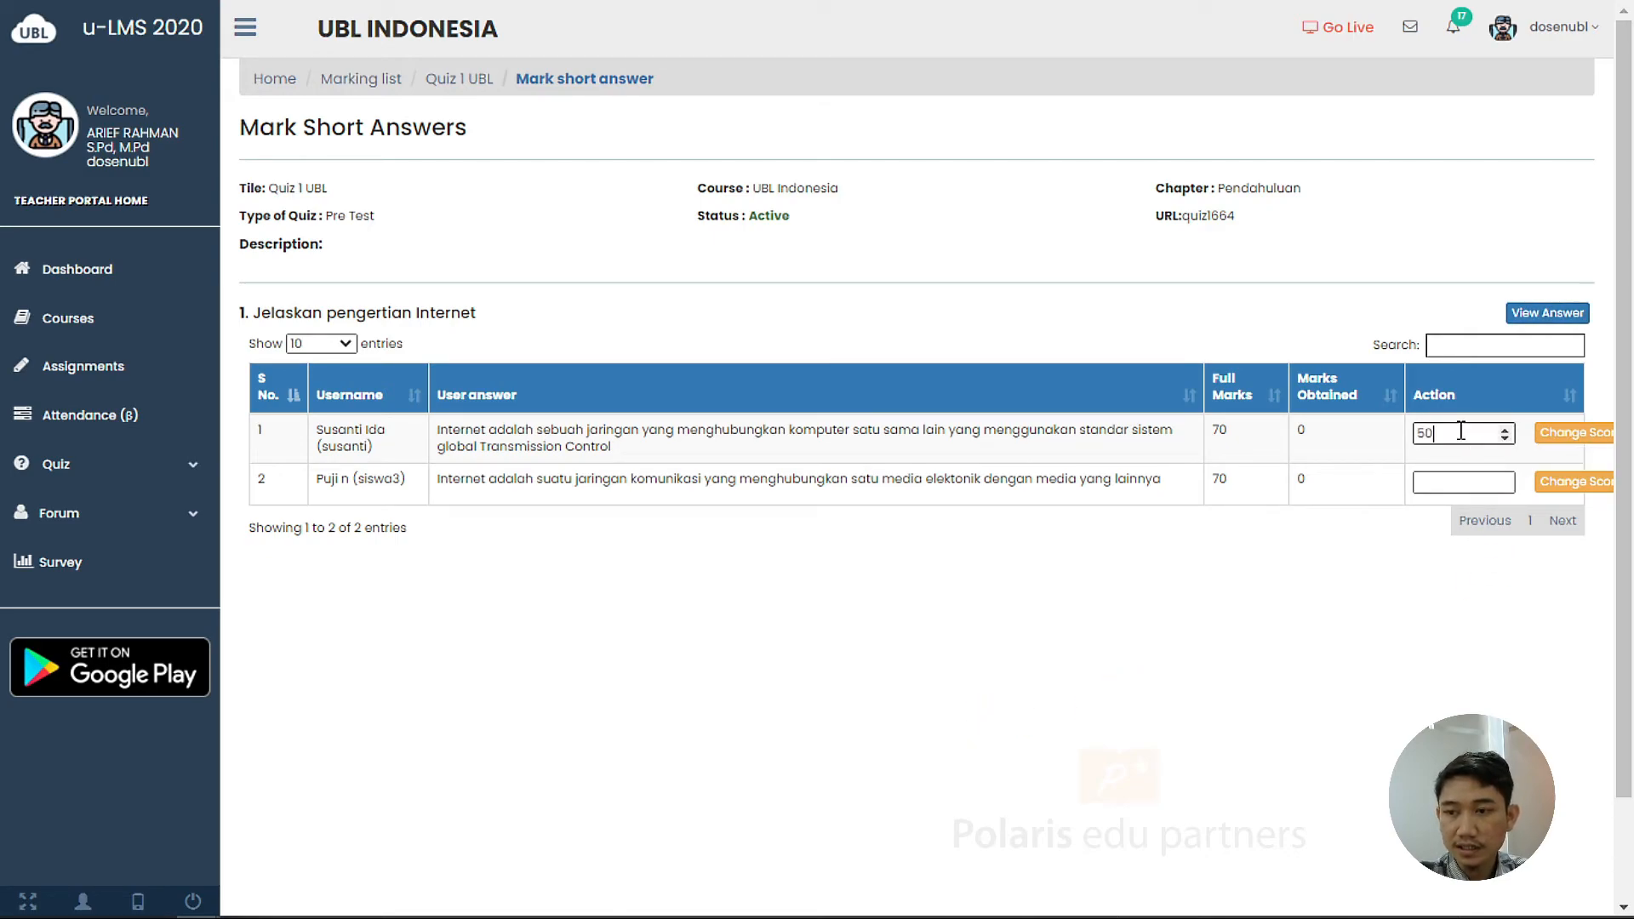
left_click(1562, 446)
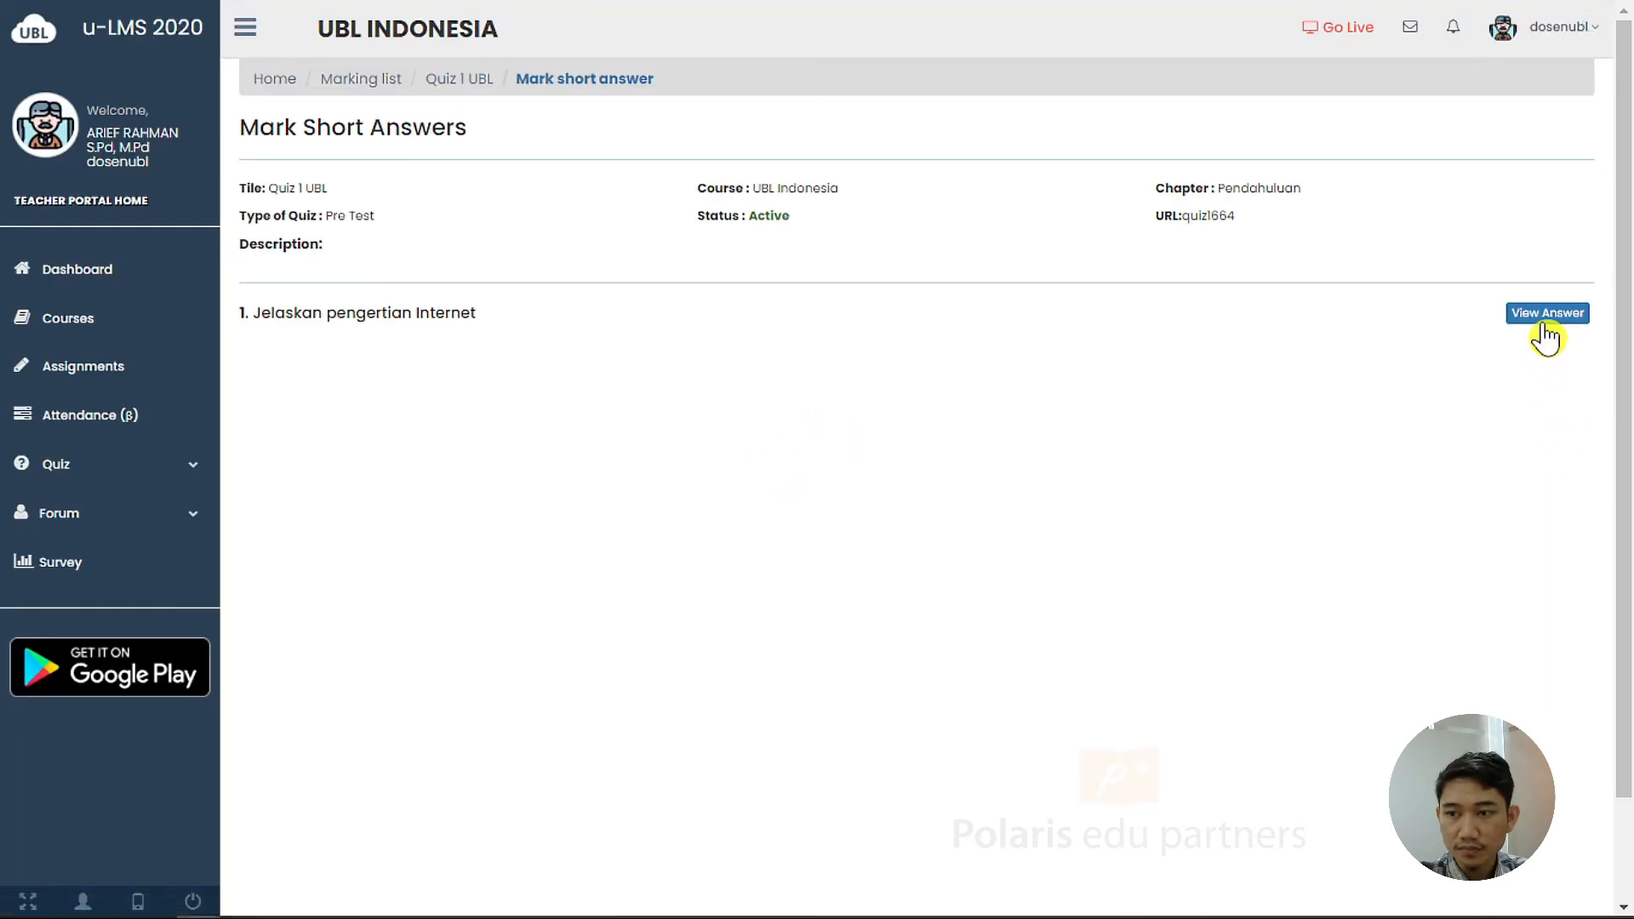
left_click(1439, 478)
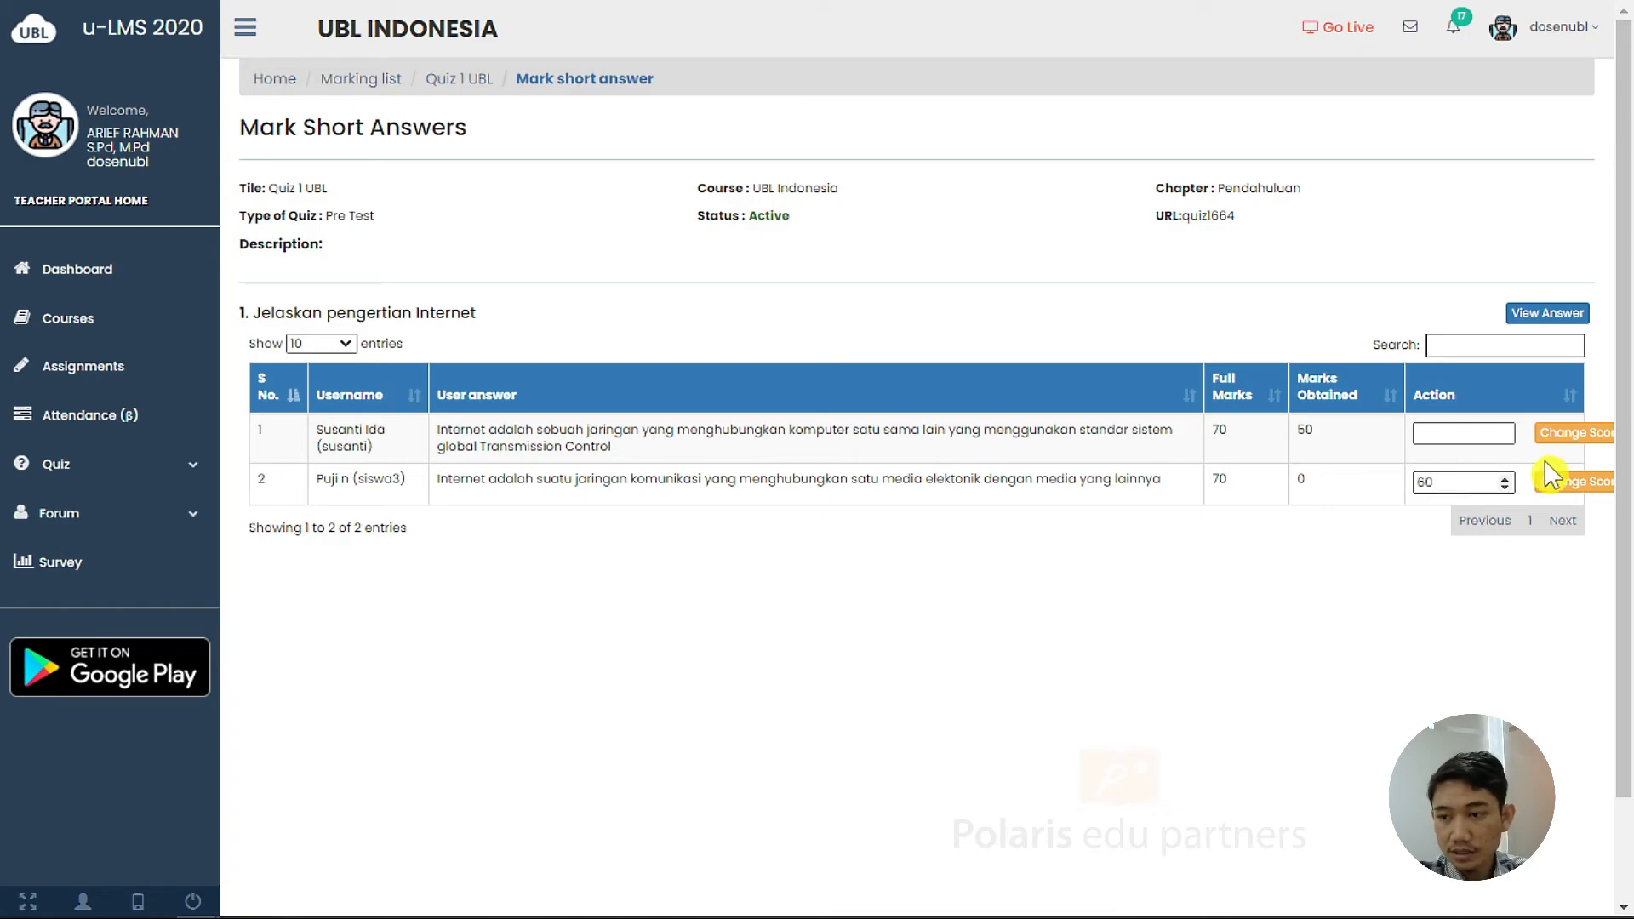
left_click(1569, 482)
left_click(1542, 315)
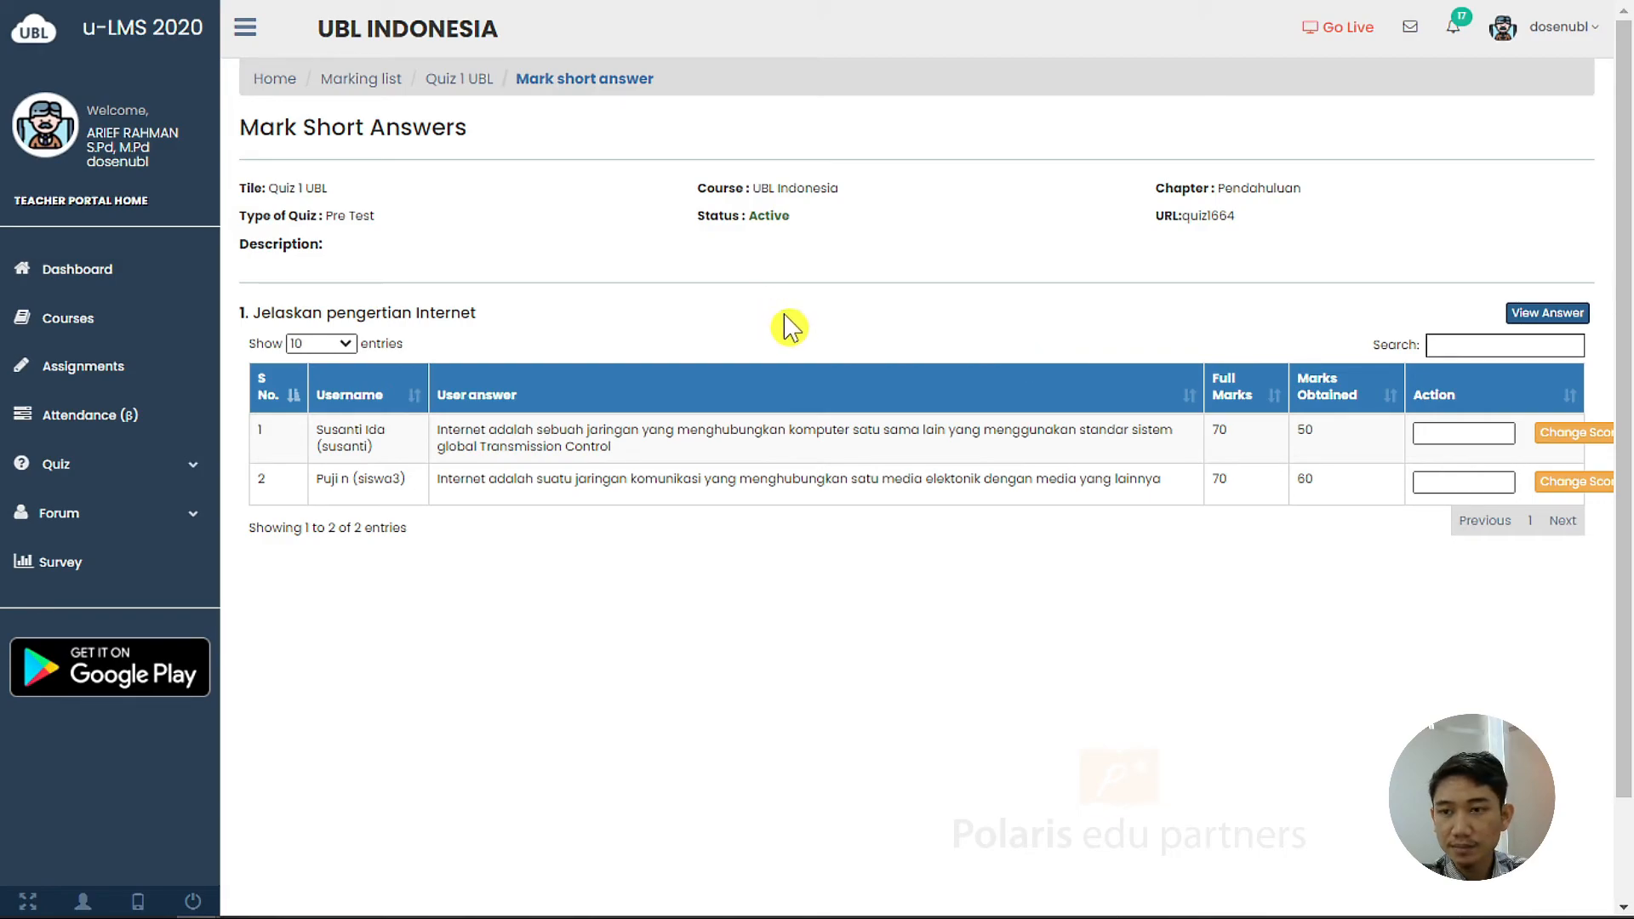
left_click(475, 83)
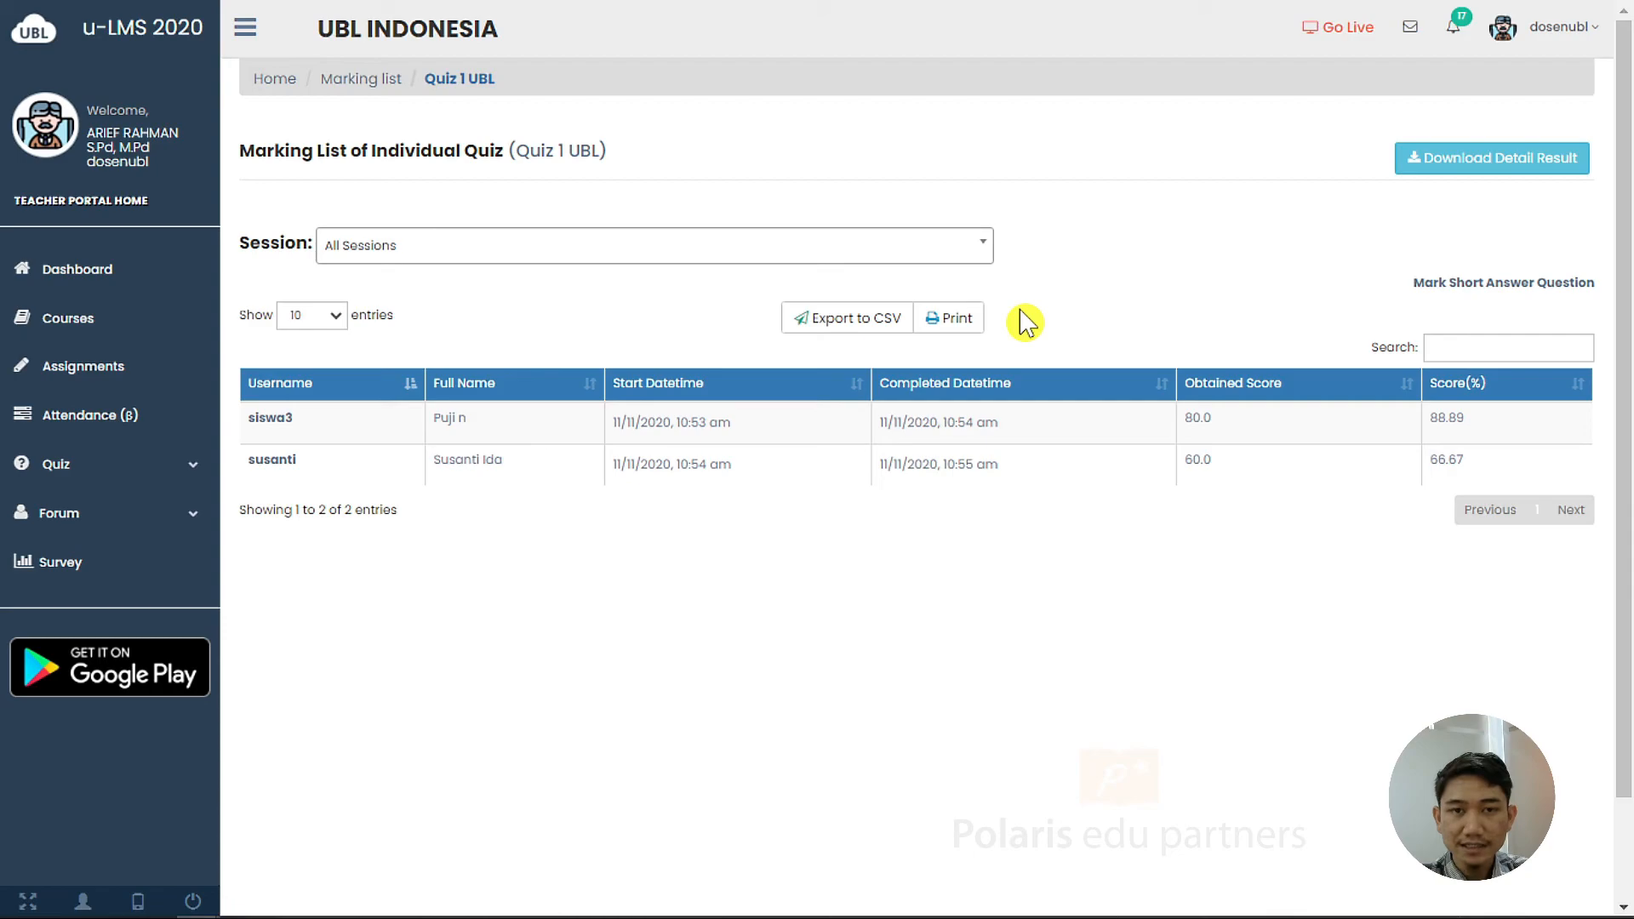
Download the detailed results and open QuizMarking_Quiz 1 UBL.xlsx
left_click(1578, 174)
left_click(161, 886)
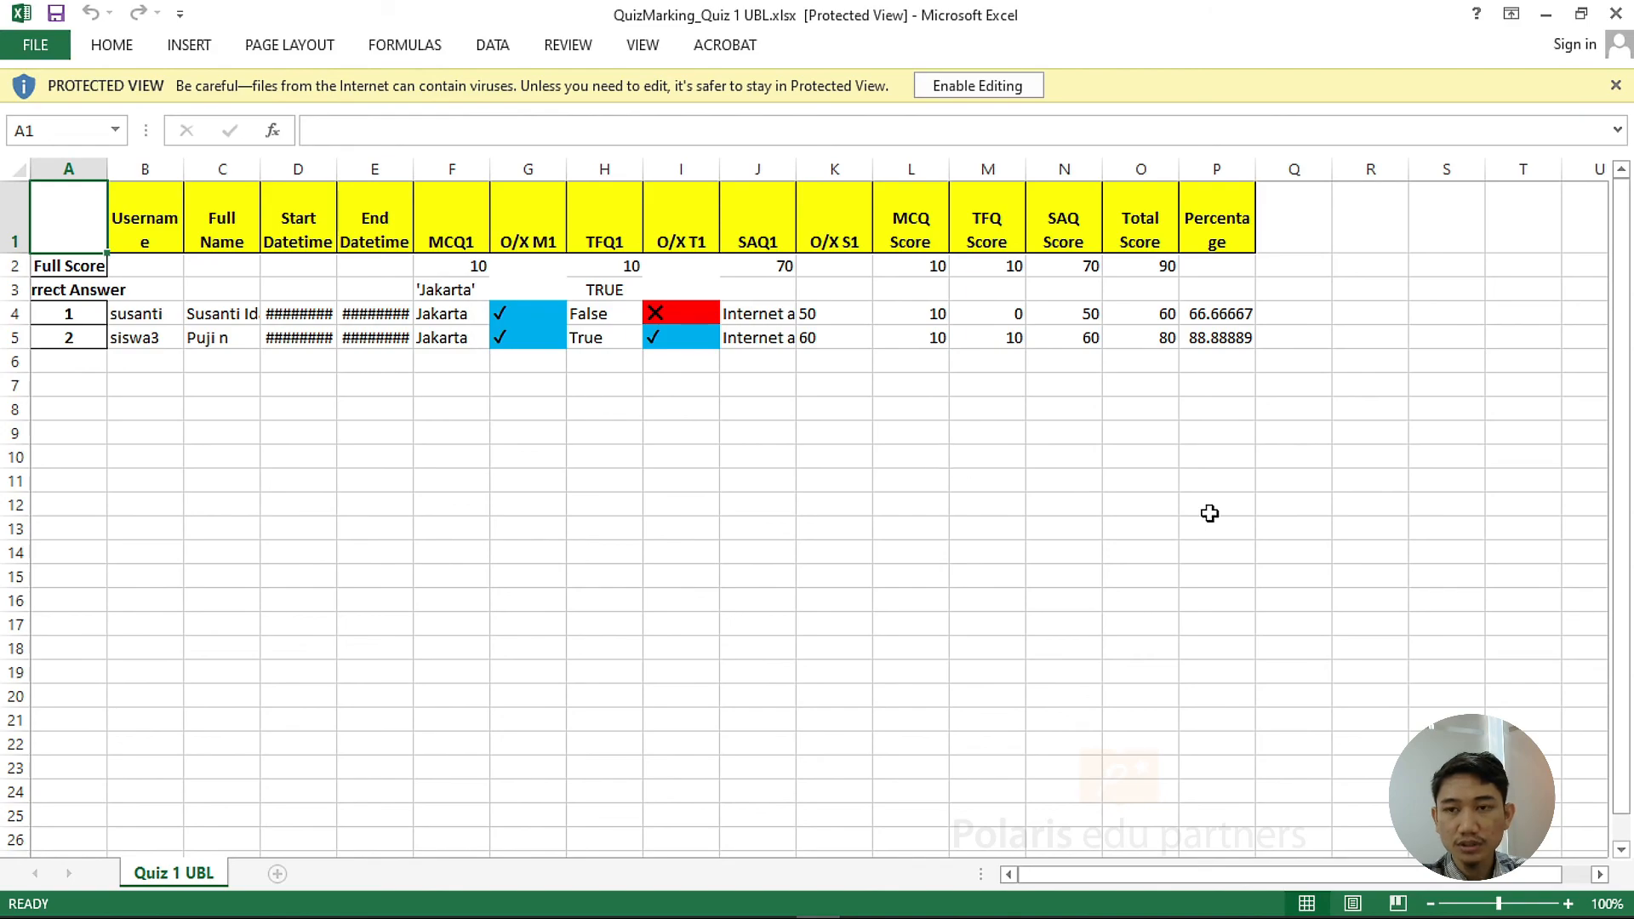
Enable editing and AutoFit columns A through P in the results workbook
left_click(978, 85)
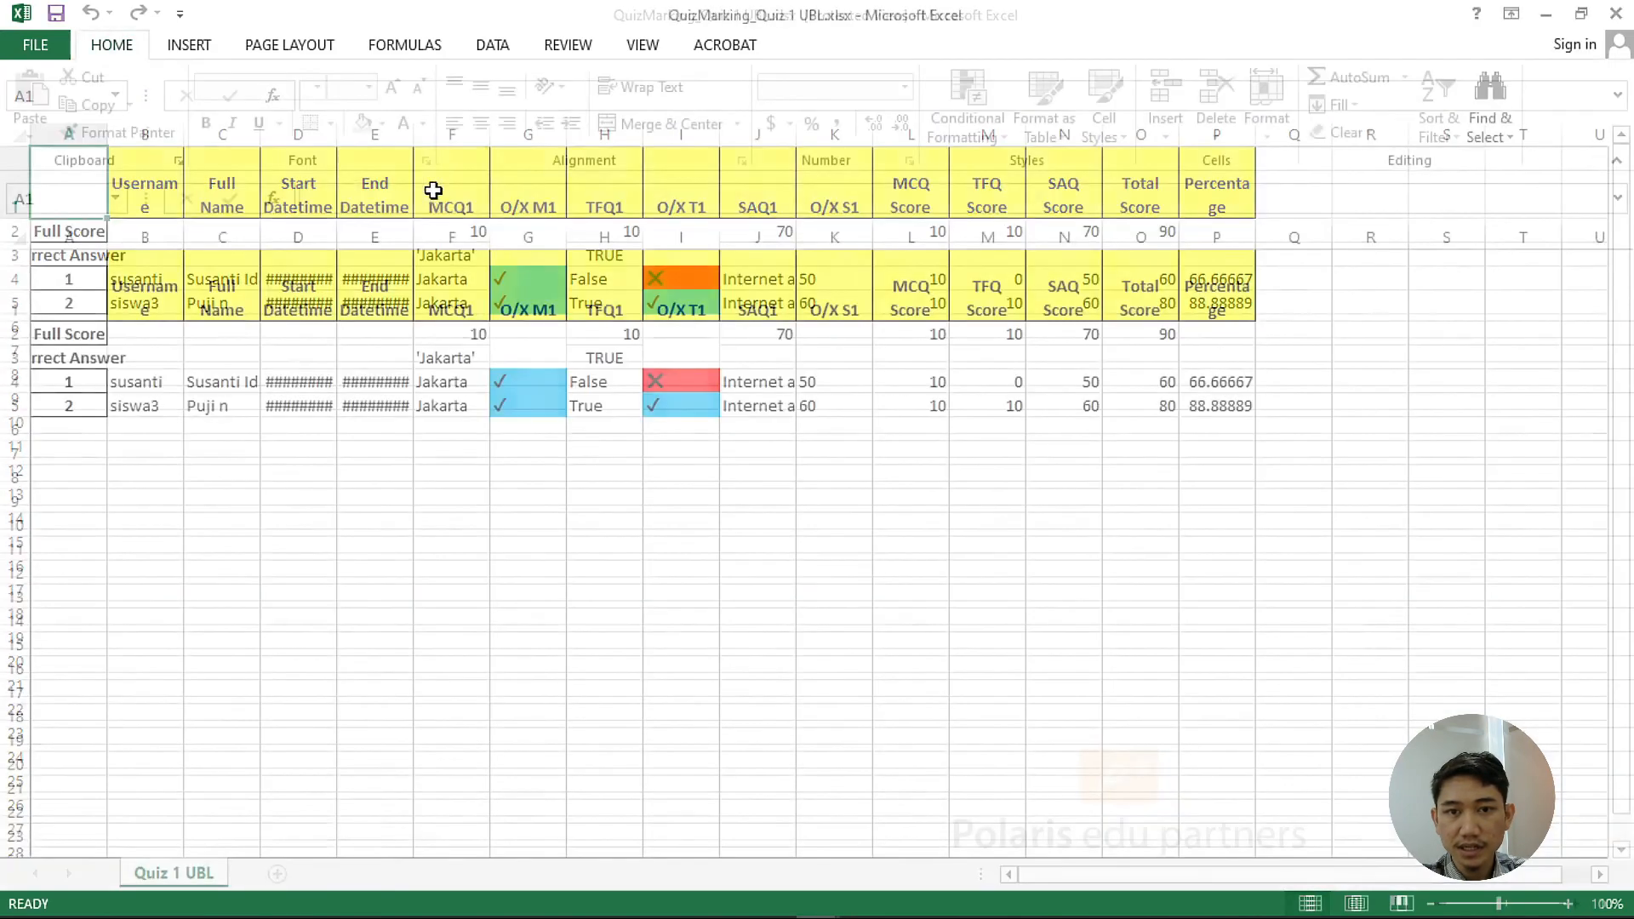
left_click(70, 232)
left_click(1210, 236, "shift")
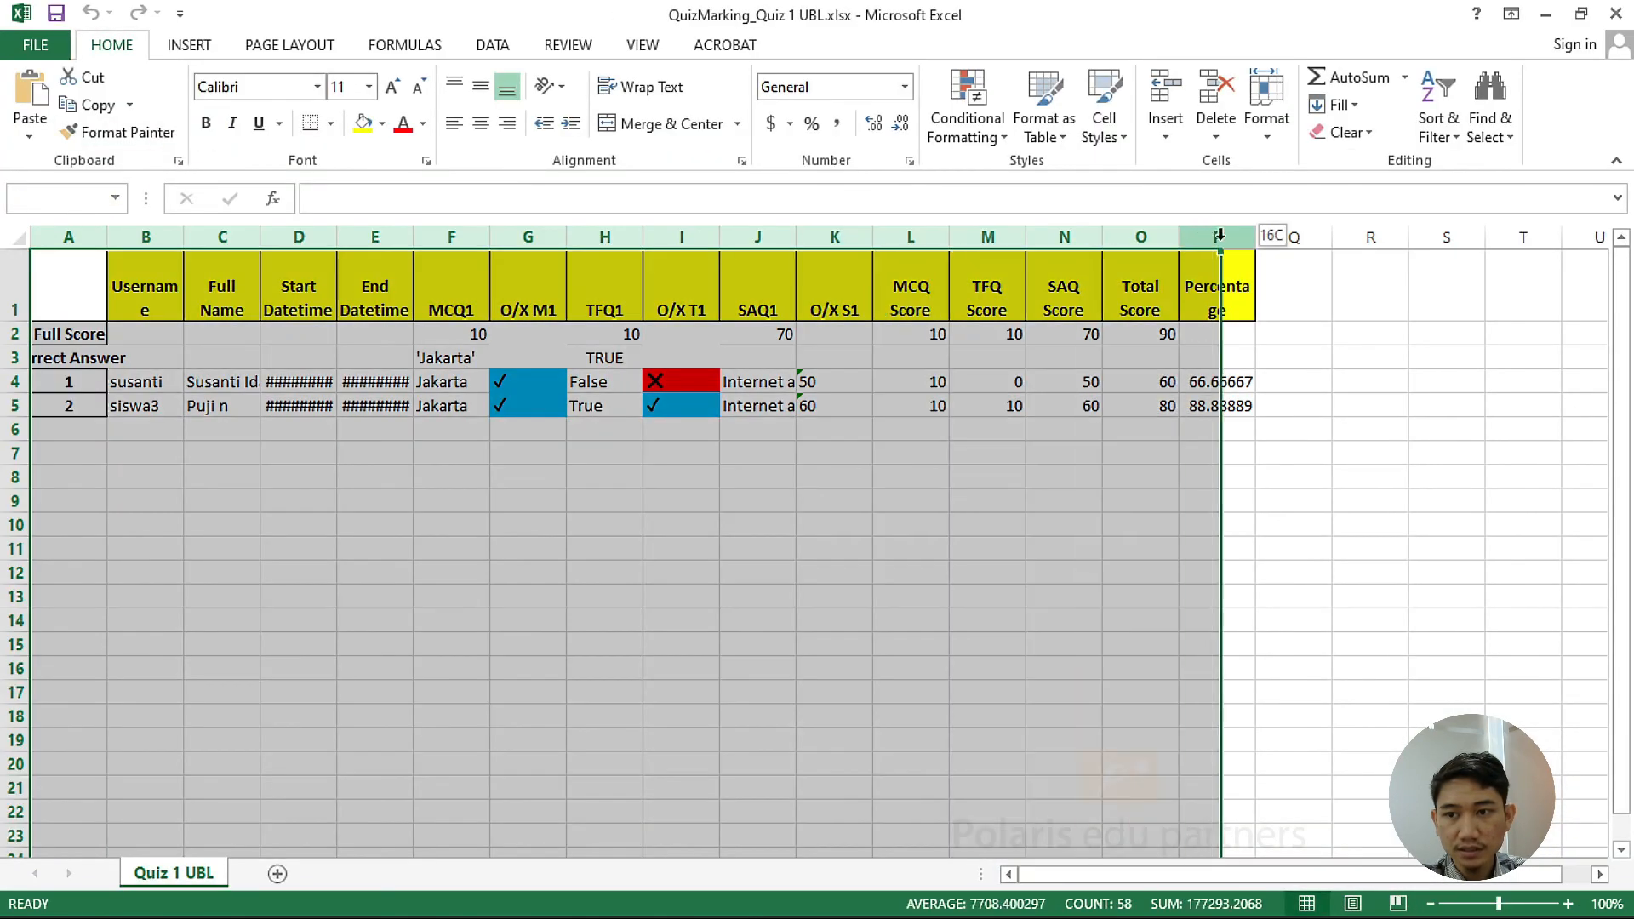
double_click(1260, 232)
left_click(855, 573)
scroll(857, 573, "down", 1)
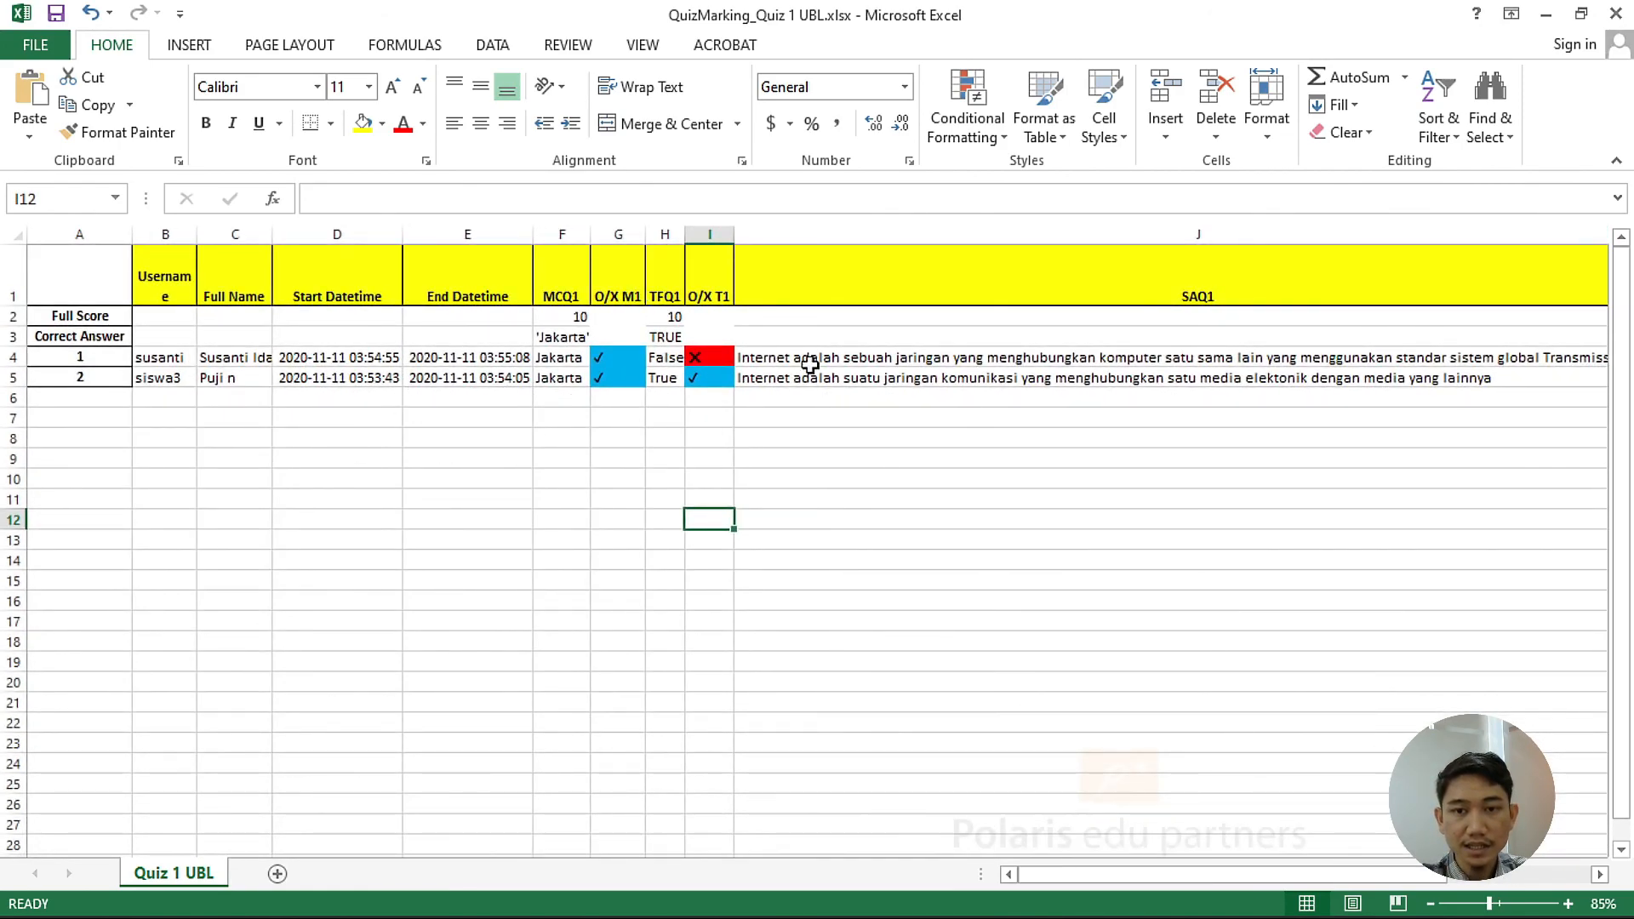